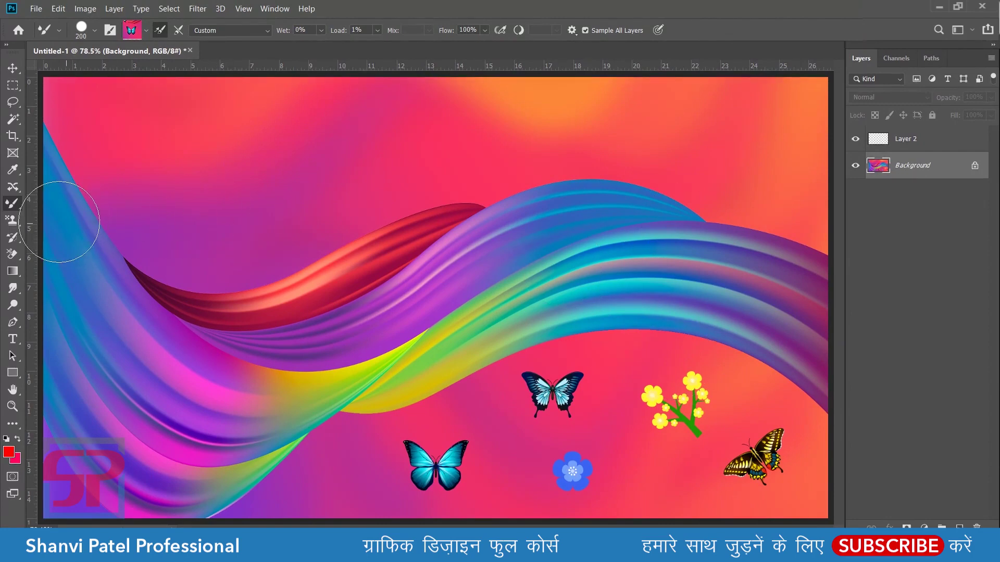
Switch from the Brush tool group to the Mixer Brush Tool.
{"action": "right_click", "coordinate": [12, 203]}
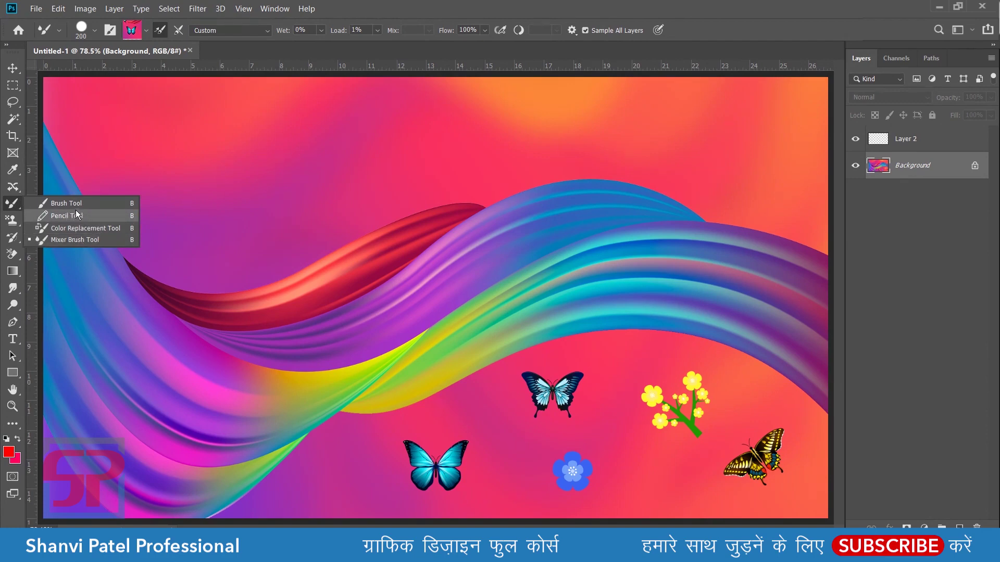
{"action": "left_click", "coordinate": [95, 239]}
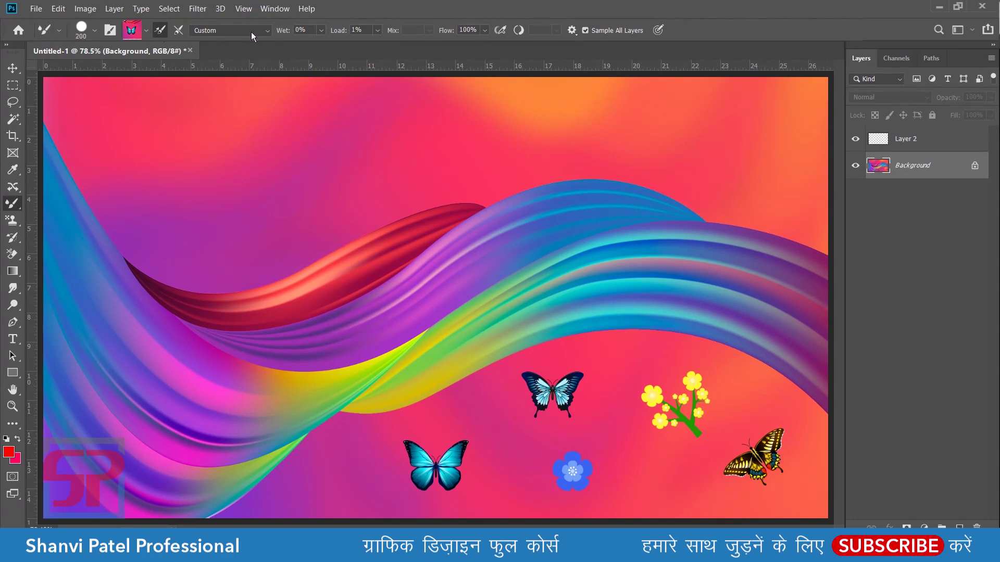
Set the mixer brush to 88 px size and 98% hardness, and show Brush Settings.
{"action": "left_click", "coordinate": [60, 30]}
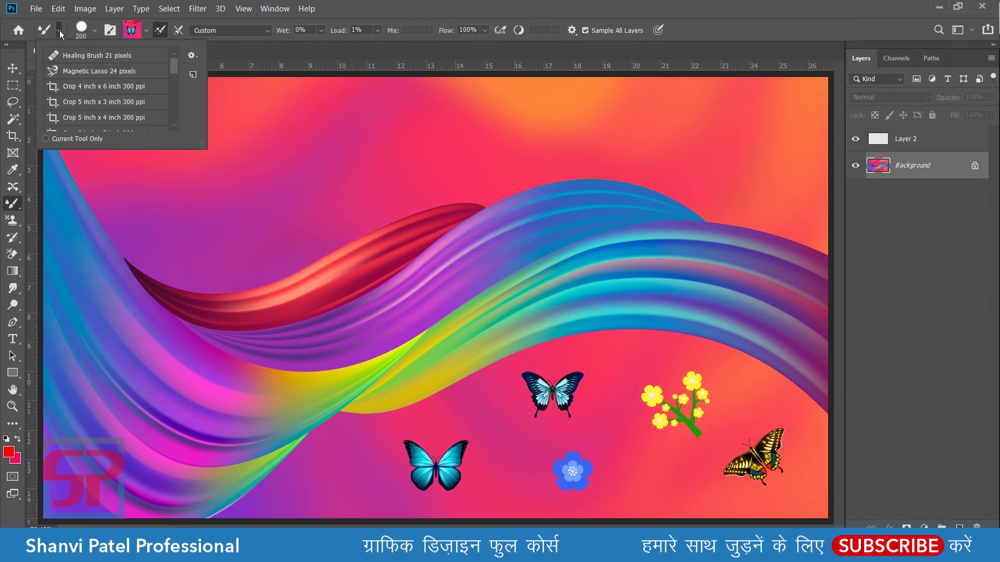
{"action": "left_click", "coordinate": [95, 31]}
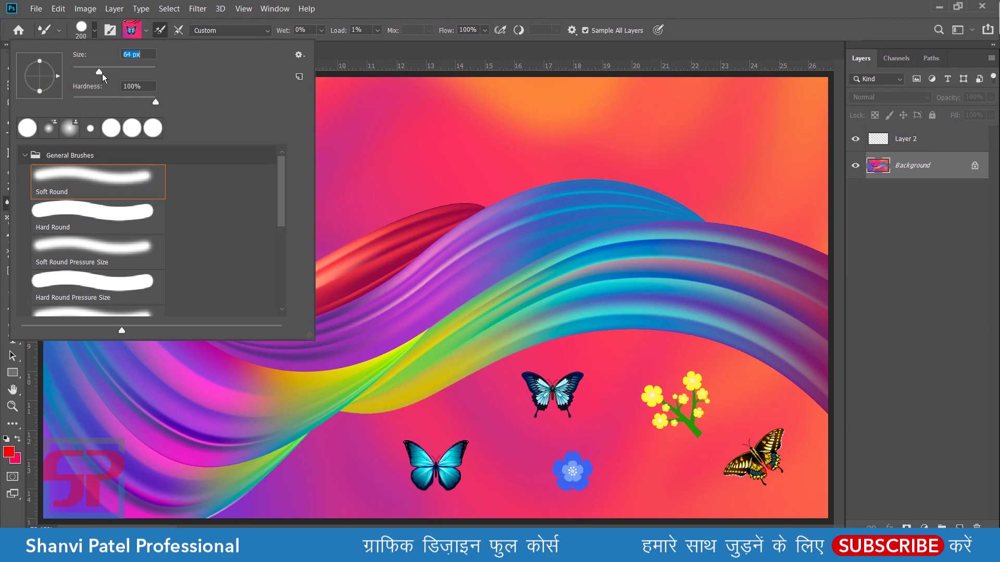
{"action": "left_click_drag", "start_coordinate": [102, 73], "coordinate": [112, 73]}
{"action": "left_click_drag", "start_coordinate": [156, 103], "coordinate": [111, 102]}
{"action": "left_click", "coordinate": [381, 4]}
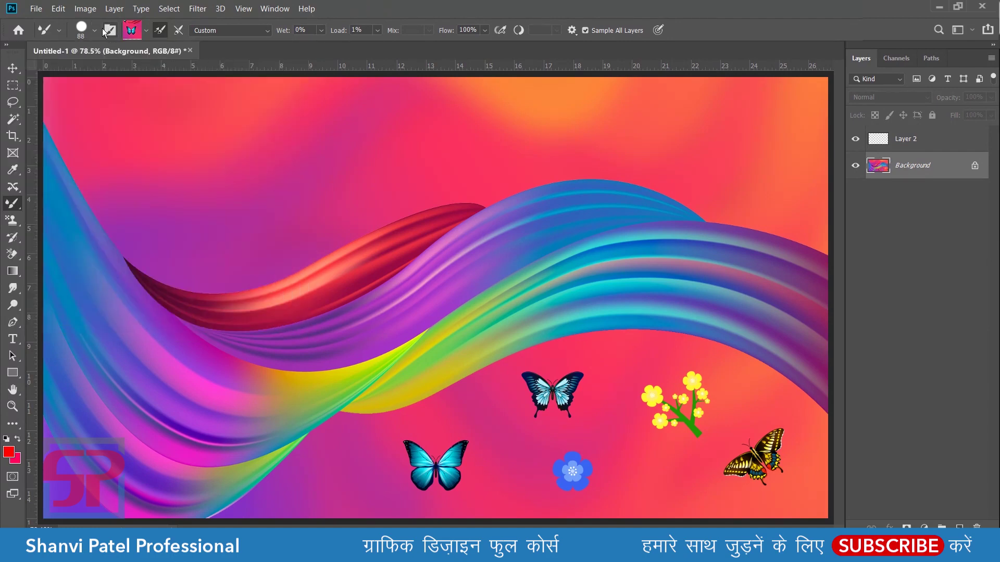
{"action": "left_click", "coordinate": [110, 30]}
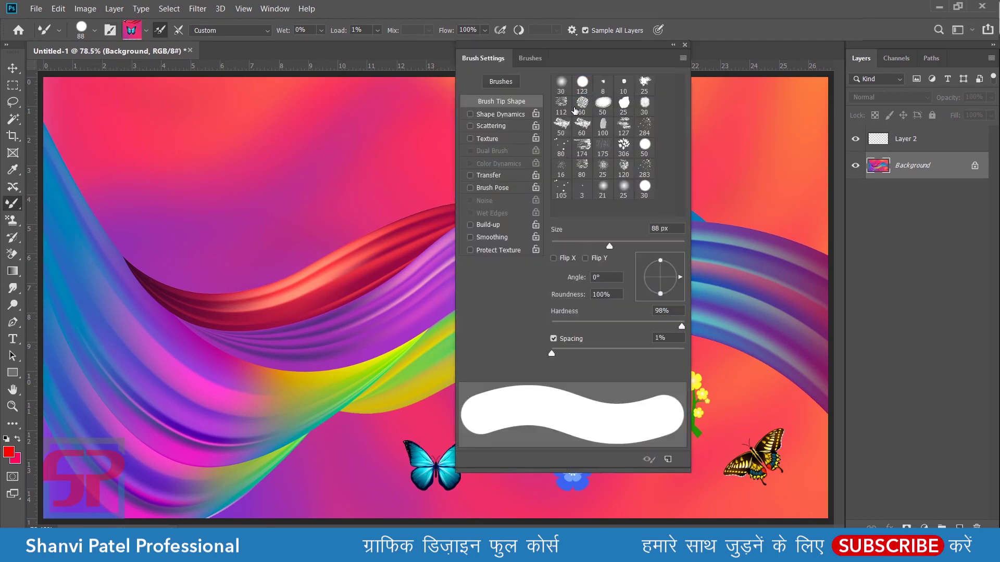
Move aside and close the Brush Settings panel, then show the Load/Clean options.
{"action": "left_click_drag", "start_coordinate": [582, 51], "coordinate": [618, 84]}
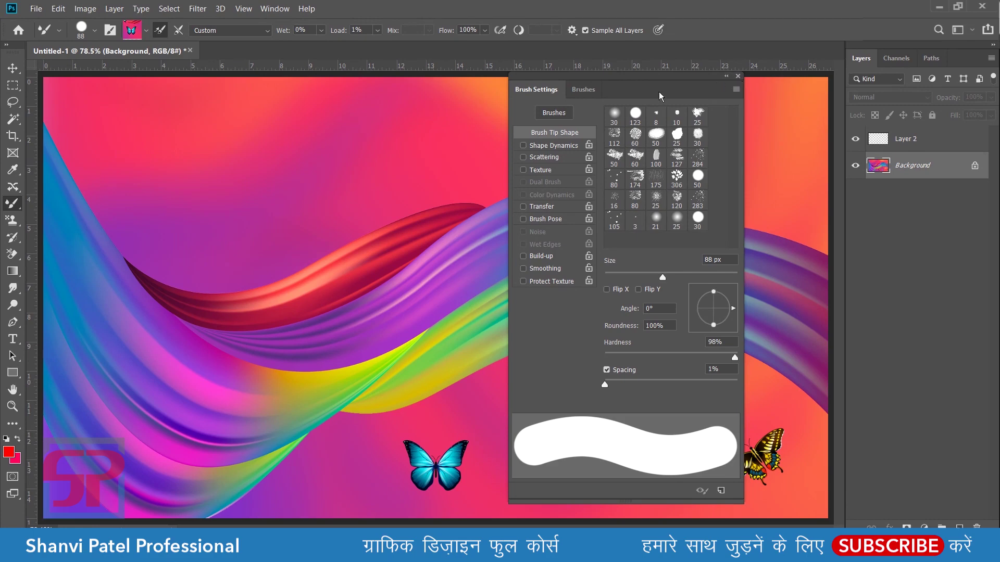
{"action": "left_click", "coordinate": [738, 76]}
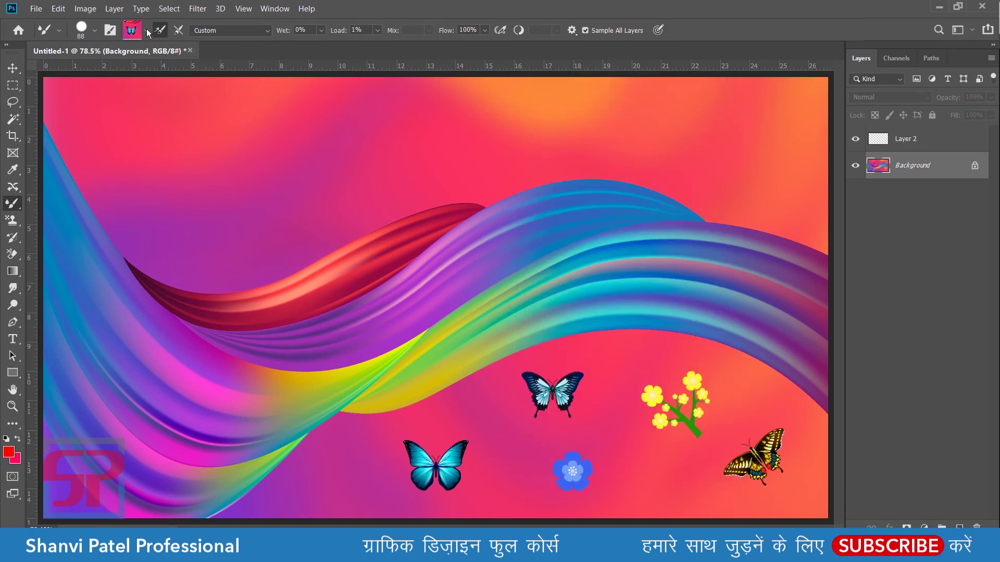
{"action": "left_click", "coordinate": [148, 30]}
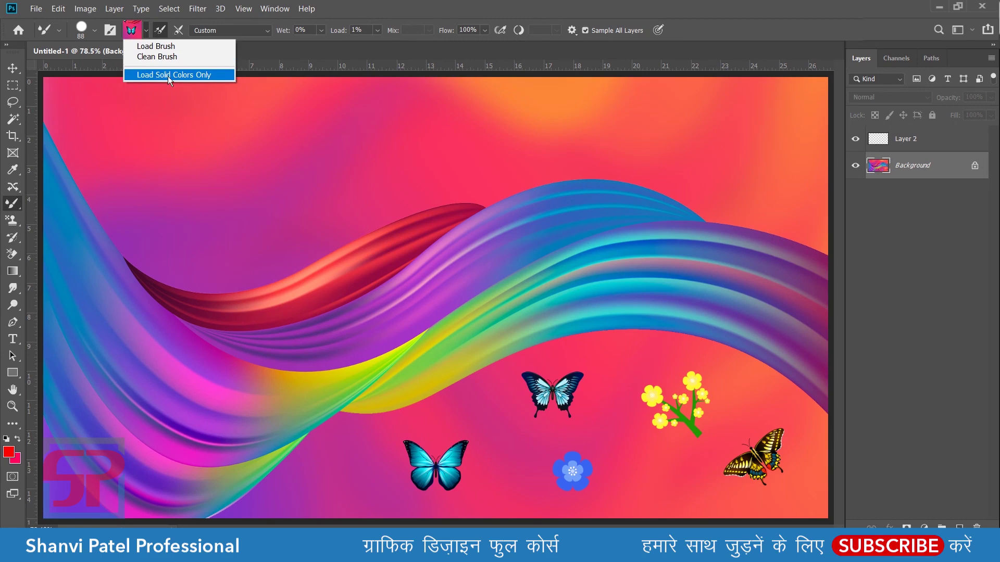
Load, clean and reload the mixer brush with paint.
{"action": "left_click", "coordinate": [157, 48]}
{"action": "left_click", "coordinate": [145, 32]}
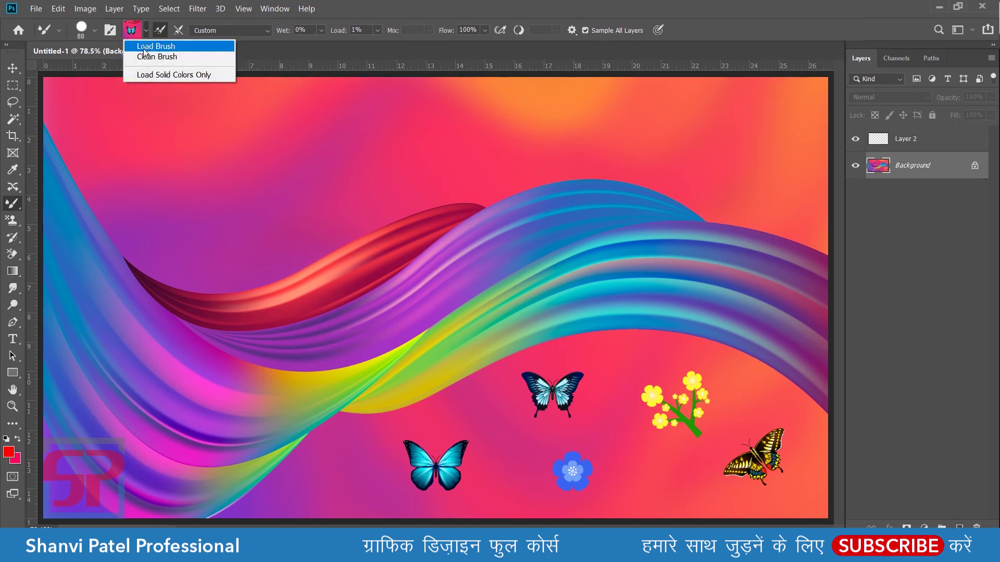
{"action": "left_click", "coordinate": [149, 58]}
{"action": "left_click", "coordinate": [147, 30]}
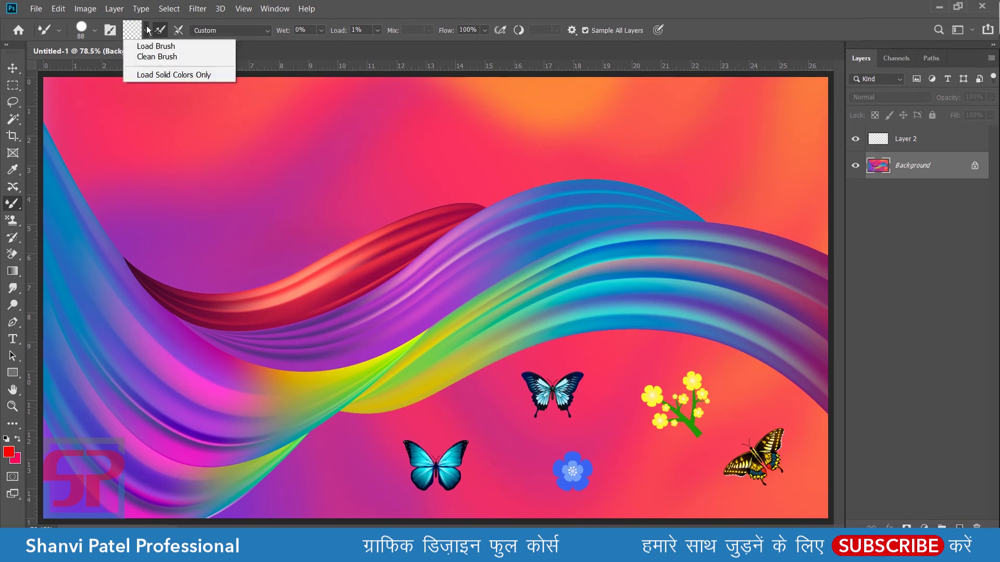
{"action": "left_click", "coordinate": [148, 46]}
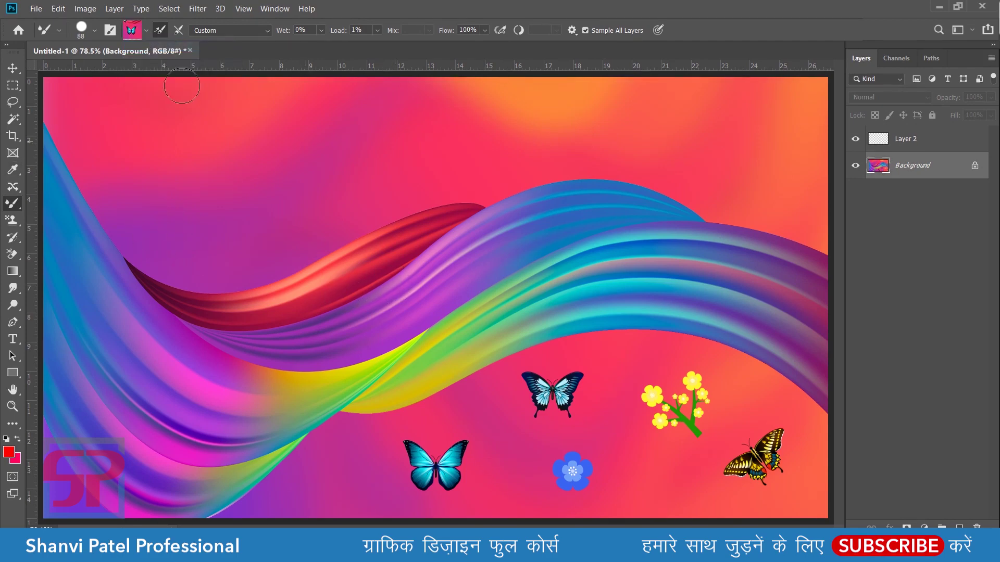
Enlarge the brush to 175 and sample the upper butterfly and yellow flowers.
{"action": "key", "text": "bracketright"}
{"action": "key", "text": "bracketright"}
{"action": "key", "text": "bracketright"}
{"action": "left_click", "coordinate": [552, 389], "text": "alt"}
{"action": "left_click", "coordinate": [675, 402], "text": "alt"}
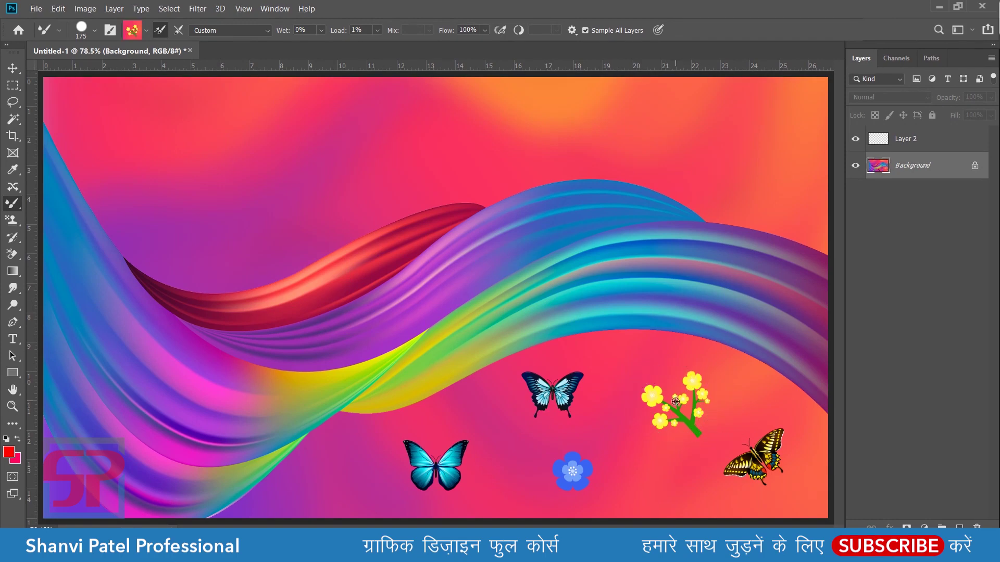
Clean the loaded image from the brush and set Load Solid Colors Only.
{"action": "left_click", "coordinate": [145, 31]}
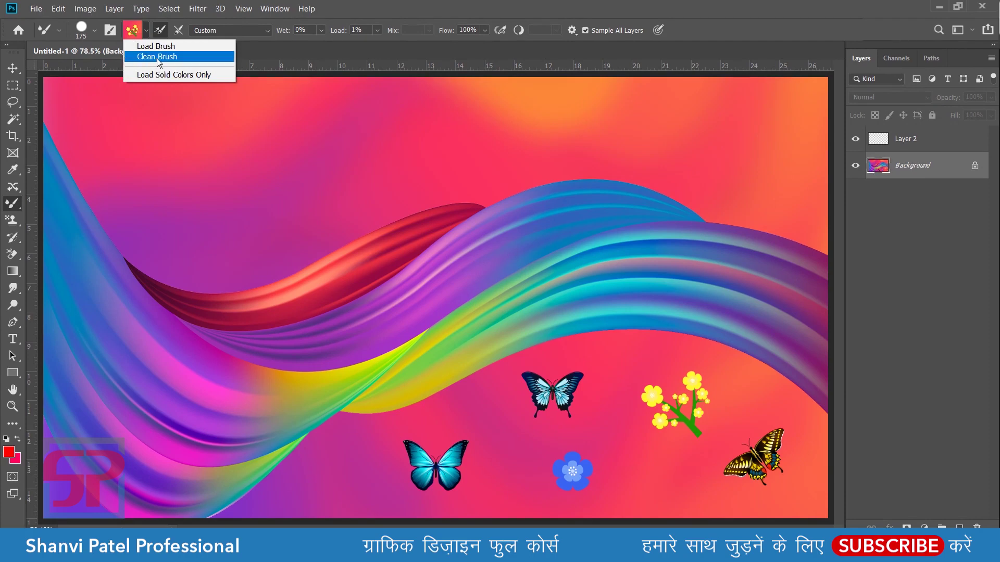
{"action": "left_click", "coordinate": [159, 57]}
{"action": "left_click", "coordinate": [146, 30]}
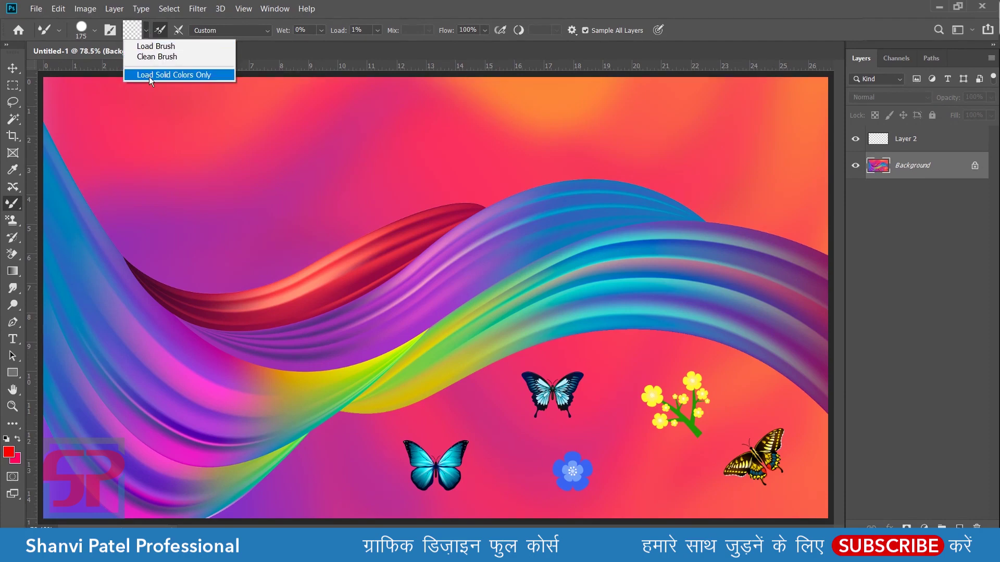
{"action": "left_click", "coordinate": [184, 73]}
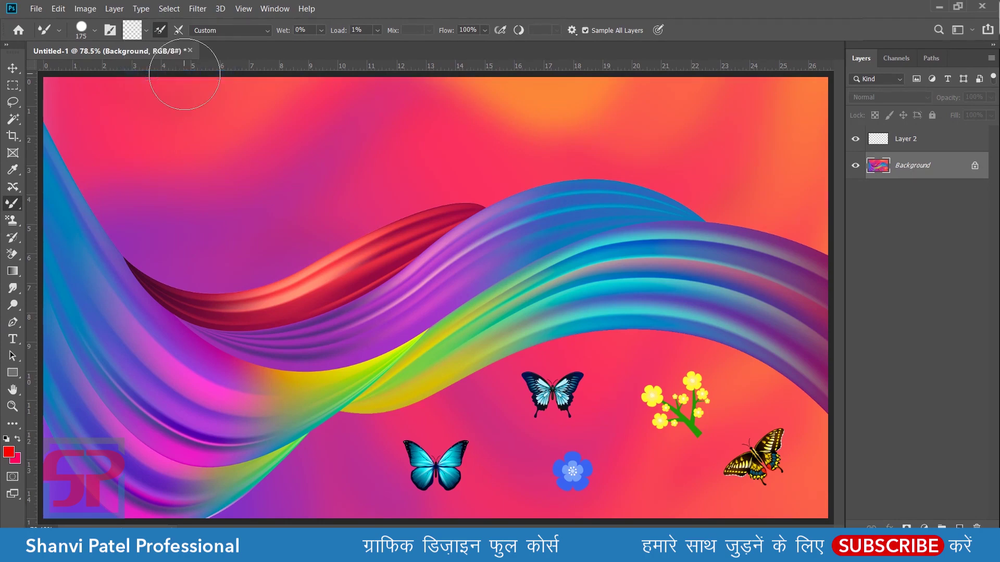
Load the mixer brush with dark red d00000 and turn off reloading after each stroke.
{"action": "left_click", "coordinate": [9, 455]}
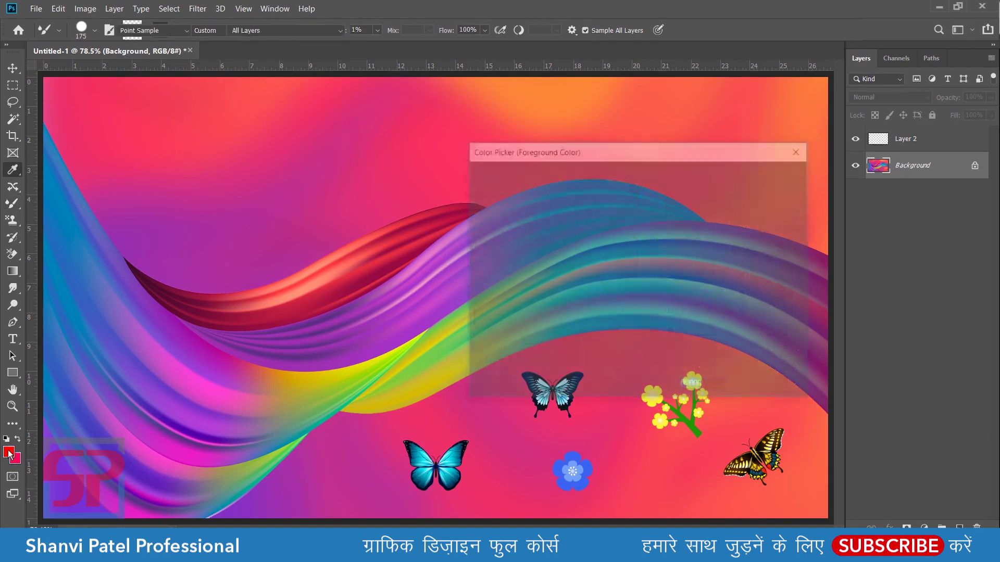
{"action": "left_click", "coordinate": [637, 211]}
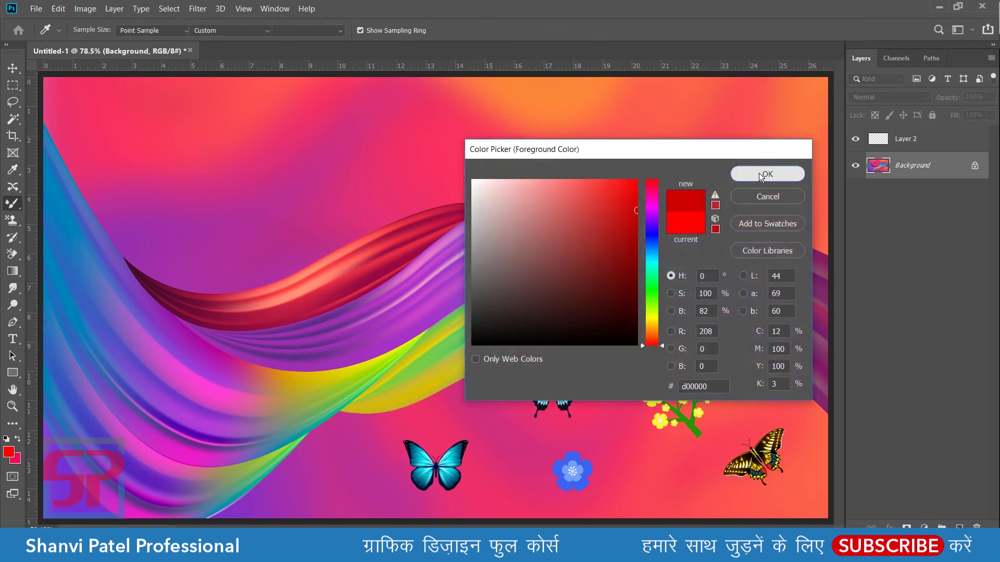
{"action": "left_click", "coordinate": [763, 176]}
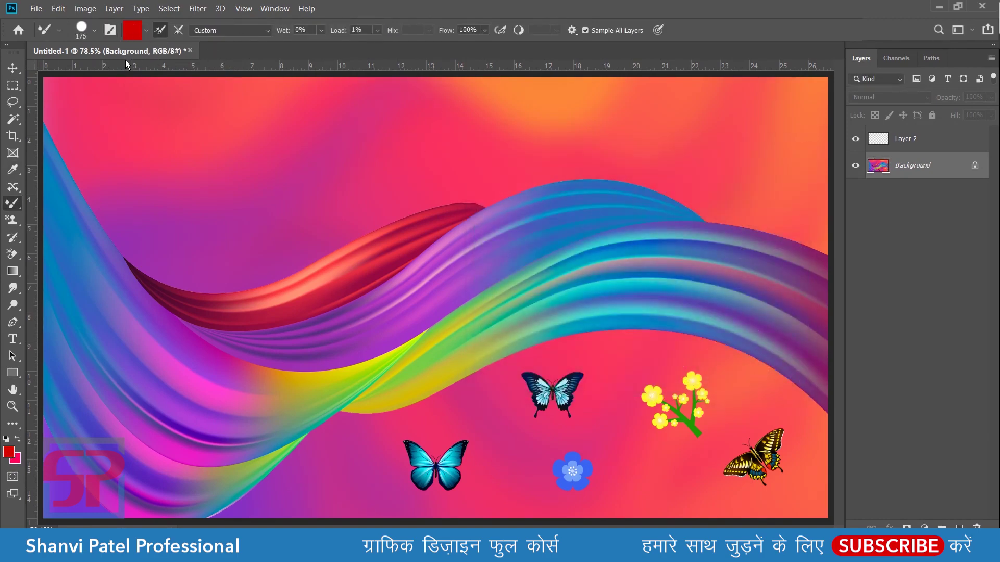
{"action": "left_click", "coordinate": [161, 31]}
Set the mixer brush to Wet 25%, Load 29%, Mix 68%, and make Layer 2 active.
{"action": "left_click", "coordinate": [243, 32]}
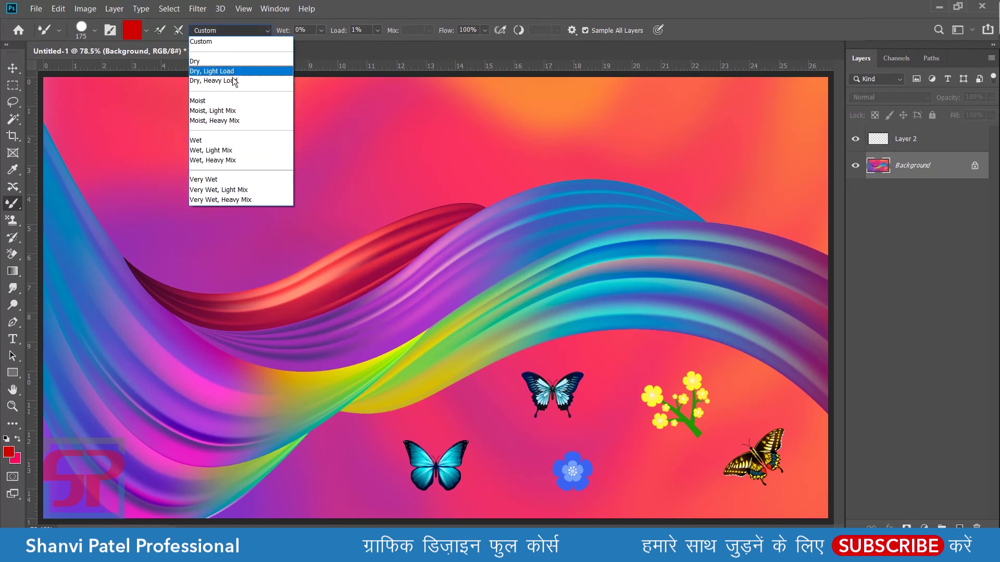
{"action": "left_click", "coordinate": [260, 42]}
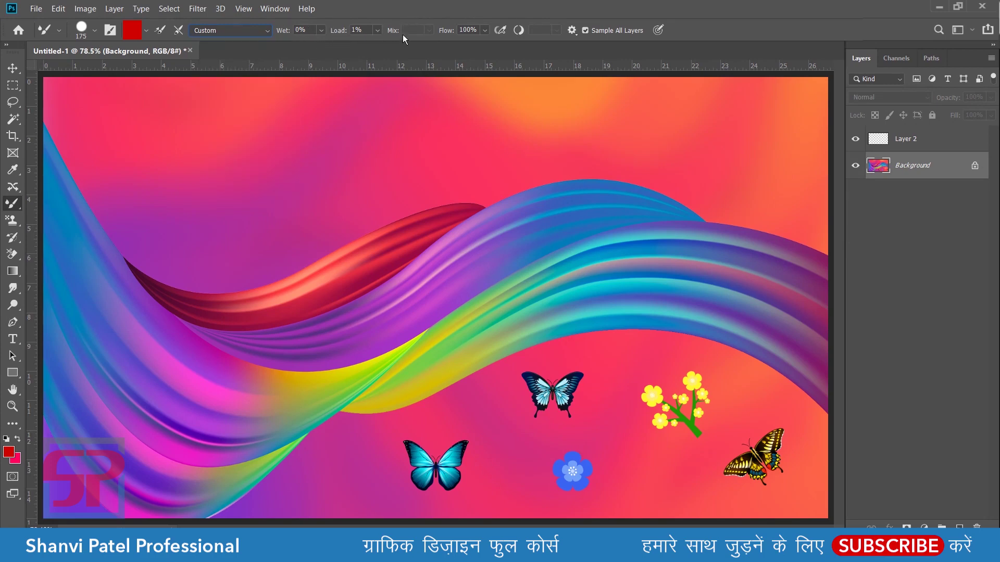
{"action": "left_click", "coordinate": [322, 29]}
{"action": "left_click_drag", "start_coordinate": [346, 45], "coordinate": [338, 45]}
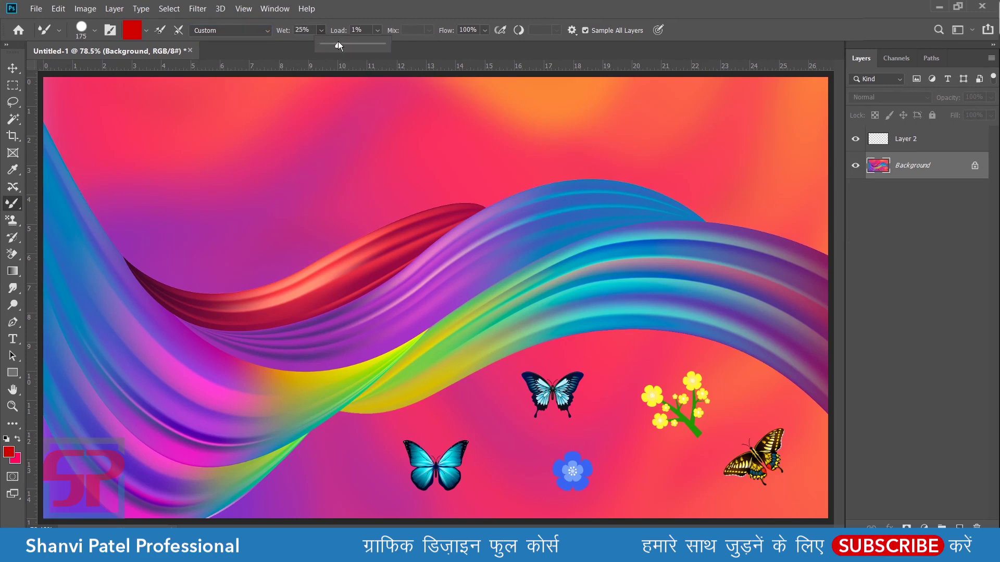
{"action": "left_click", "coordinate": [377, 30]}
{"action": "left_click_drag", "start_coordinate": [392, 43], "coordinate": [424, 45]}
{"action": "left_click", "coordinate": [430, 30]}
{"action": "left_click", "coordinate": [484, 29]}
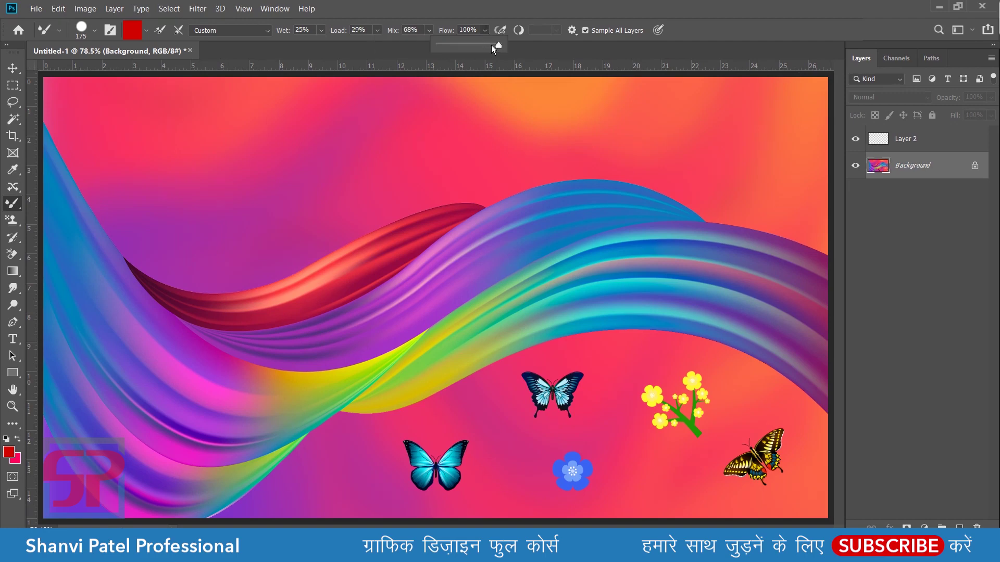
{"action": "left_click", "coordinate": [479, 46]}
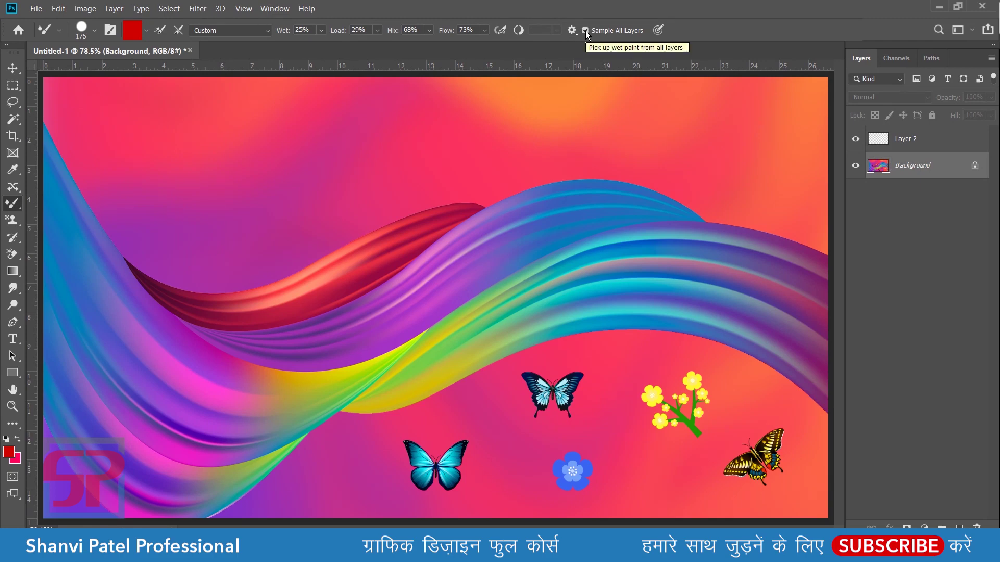
{"action": "left_click", "coordinate": [919, 141]}
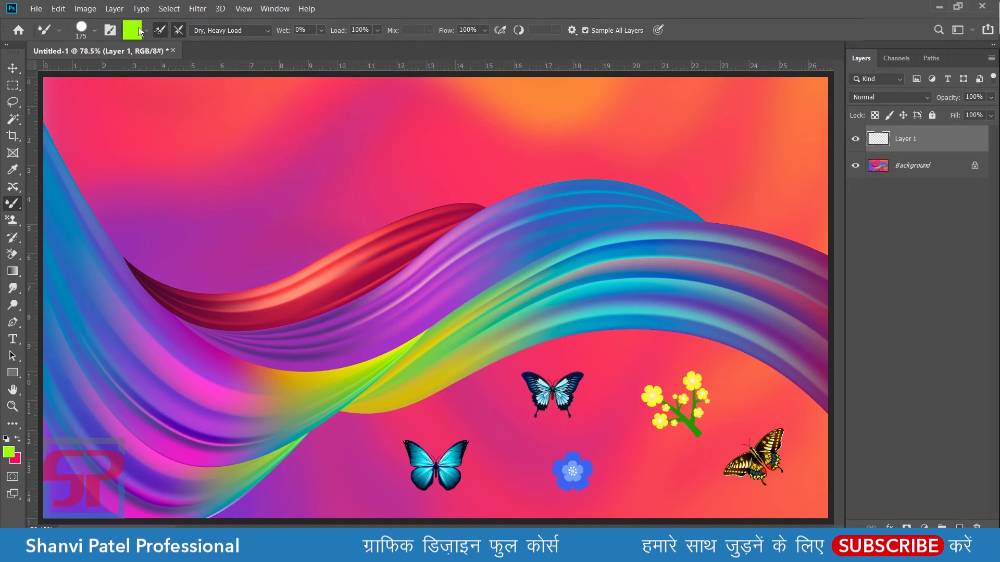
Paint three thick bright lime 9cff00 strokes across the top, middle and bottom.
{"action": "left_click", "coordinate": [138, 29]}
{"action": "left_click_drag", "start_coordinate": [625, 228], "coordinate": [670, 157]}
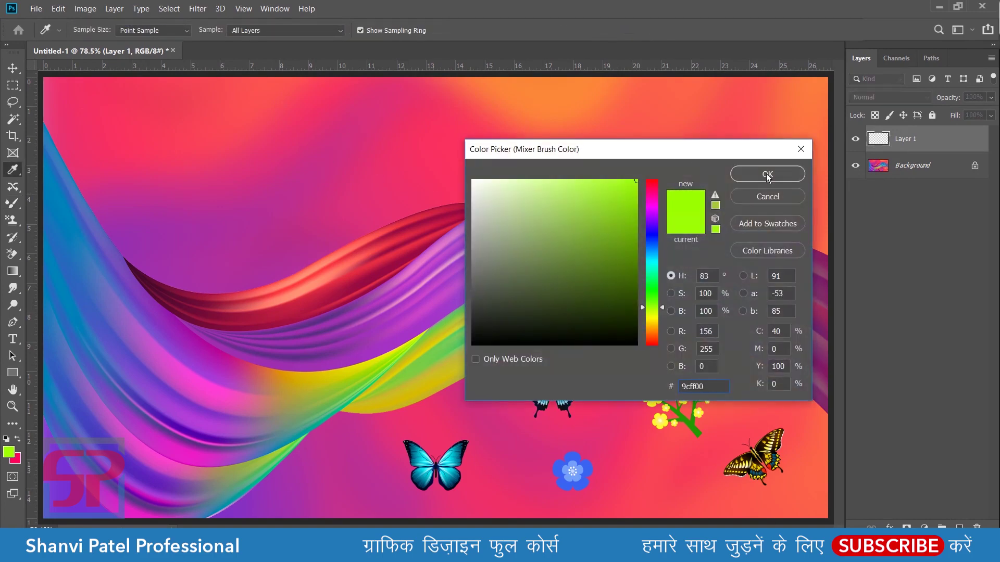
{"action": "left_click", "coordinate": [767, 175]}
{"action": "left_click_drag", "start_coordinate": [131, 134], "coordinate": [616, 146]}
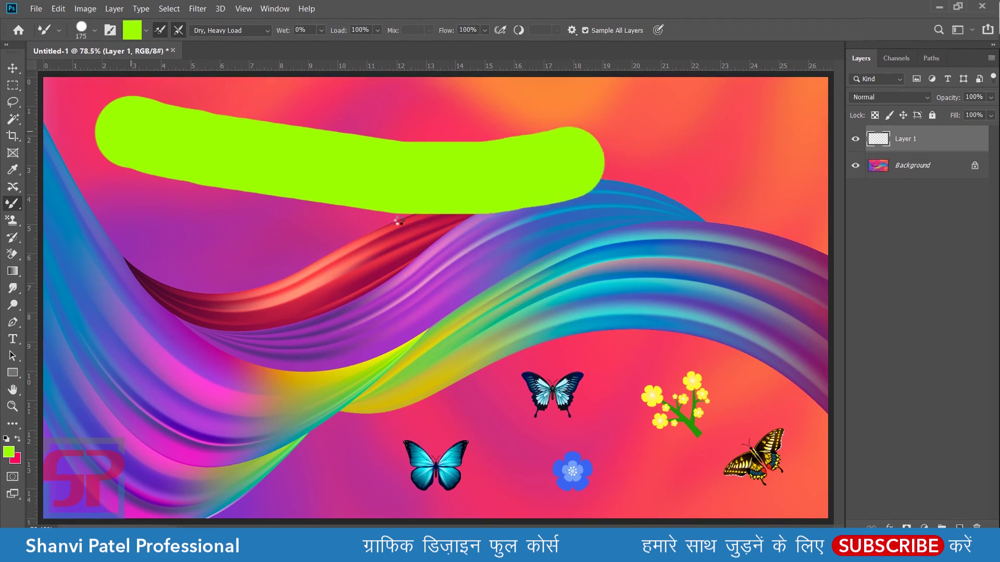
{"action": "left_click_drag", "start_coordinate": [167, 242], "coordinate": [407, 287]}
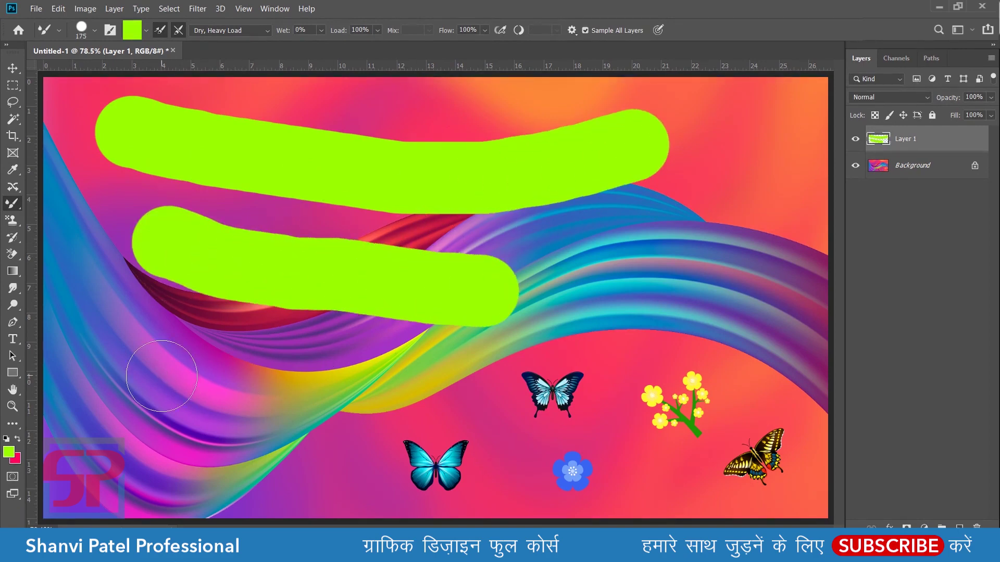
{"action": "left_click_drag", "start_coordinate": [164, 378], "coordinate": [551, 414]}
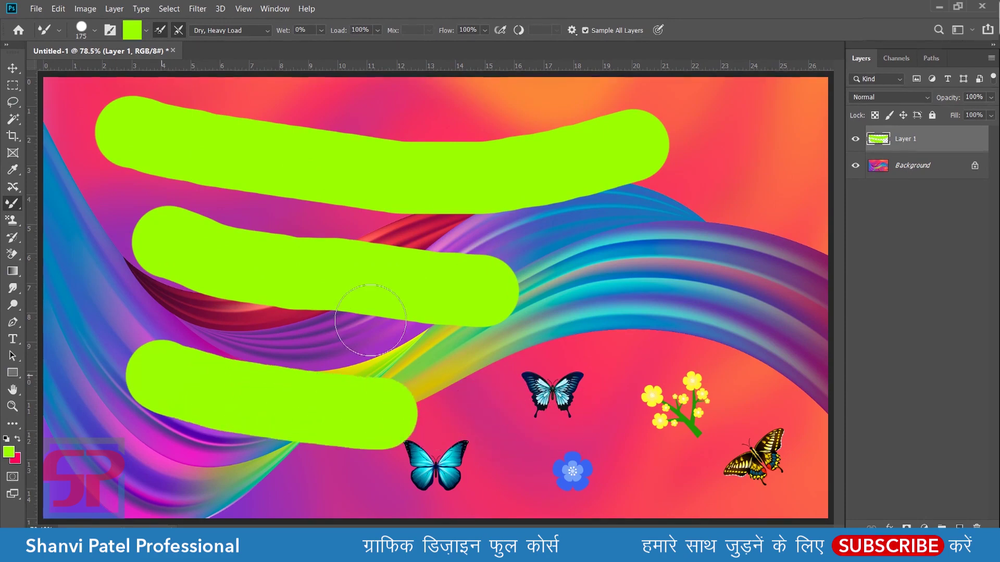
Enable cleaning after each stroke, load pale lime paint, and paint a diagonal stroke.
{"action": "left_click", "coordinate": [163, 35]}
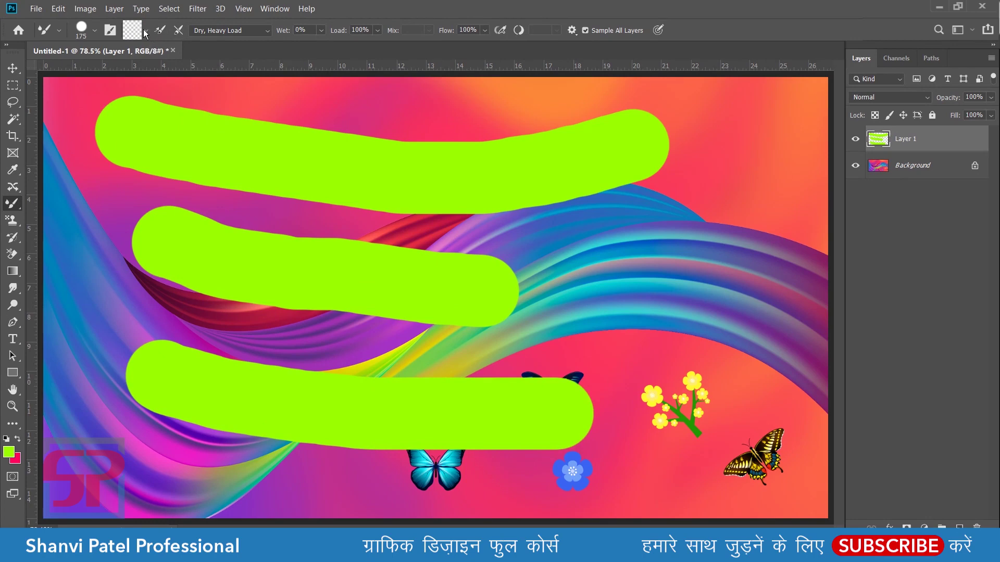
{"action": "left_click", "coordinate": [146, 31]}
{"action": "left_click", "coordinate": [146, 43]}
{"action": "left_click", "coordinate": [133, 32]}
{"action": "left_click_drag", "start_coordinate": [591, 201], "coordinate": [513, 181]}
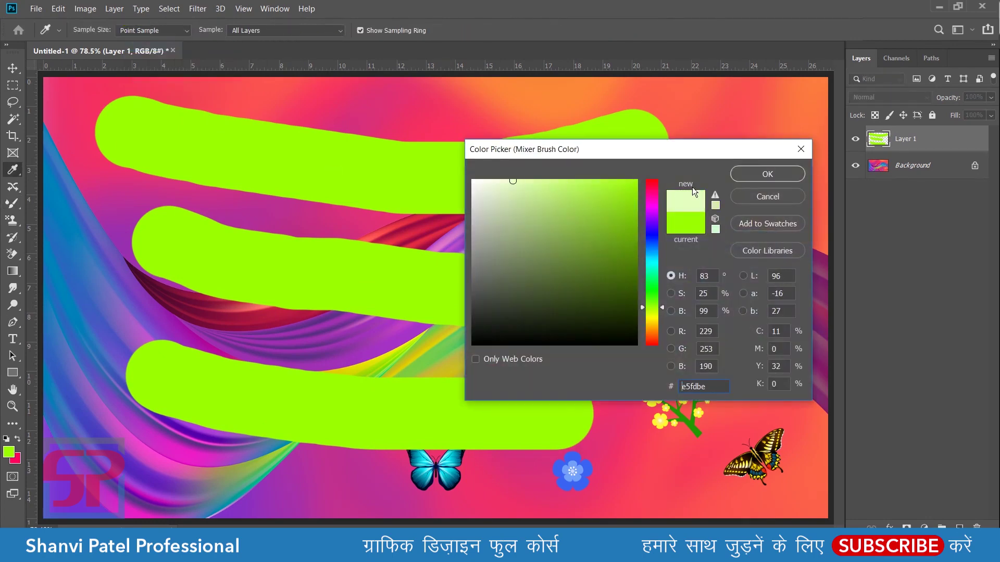
{"action": "left_click", "coordinate": [758, 177]}
{"action": "left_click_drag", "start_coordinate": [302, 160], "coordinate": [379, 181]}
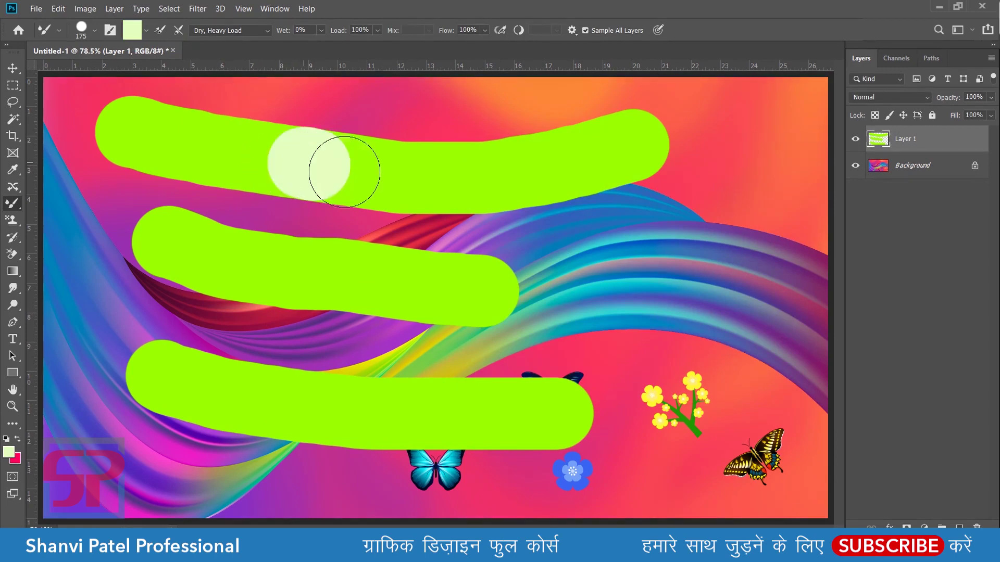
{"action": "left_click_drag", "start_coordinate": [546, 233], "coordinate": [723, 294]}
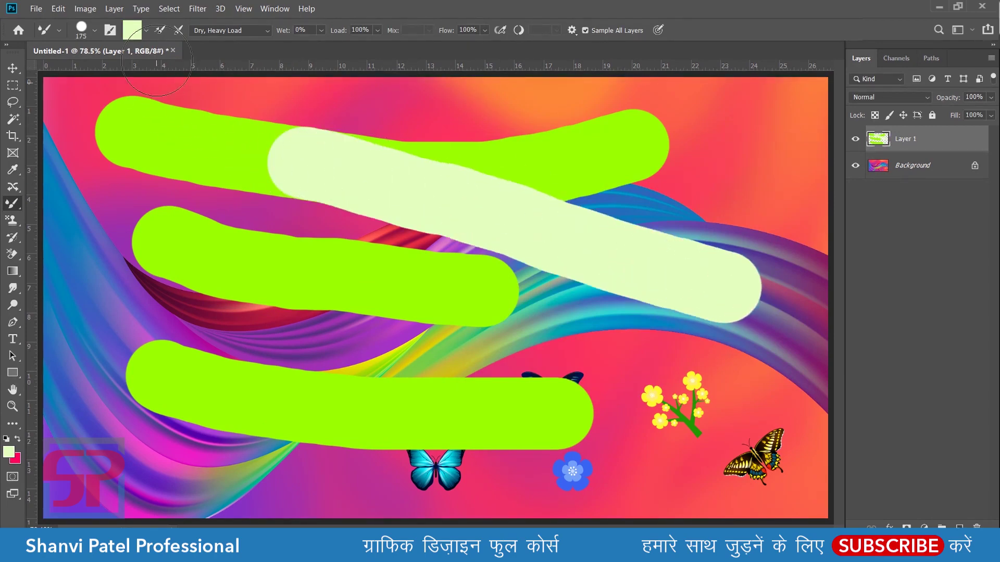
Reload pale lime paint and paint a second diagonal stroke over the bands.
{"action": "left_click", "coordinate": [146, 31]}
{"action": "left_click", "coordinate": [159, 44]}
{"action": "left_click_drag", "start_coordinate": [138, 206], "coordinate": [430, 348]}
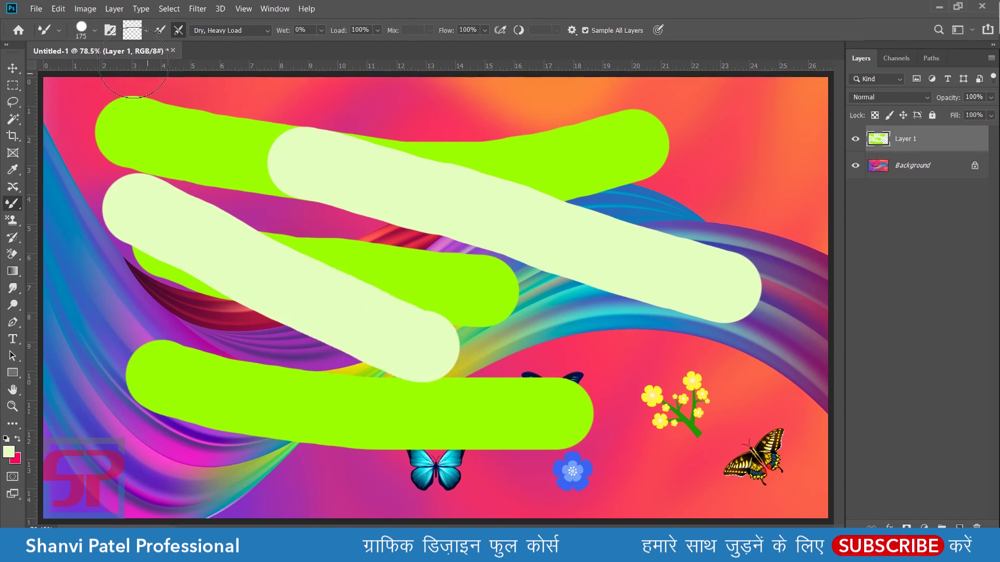
{"action": "left_click", "coordinate": [146, 30]}
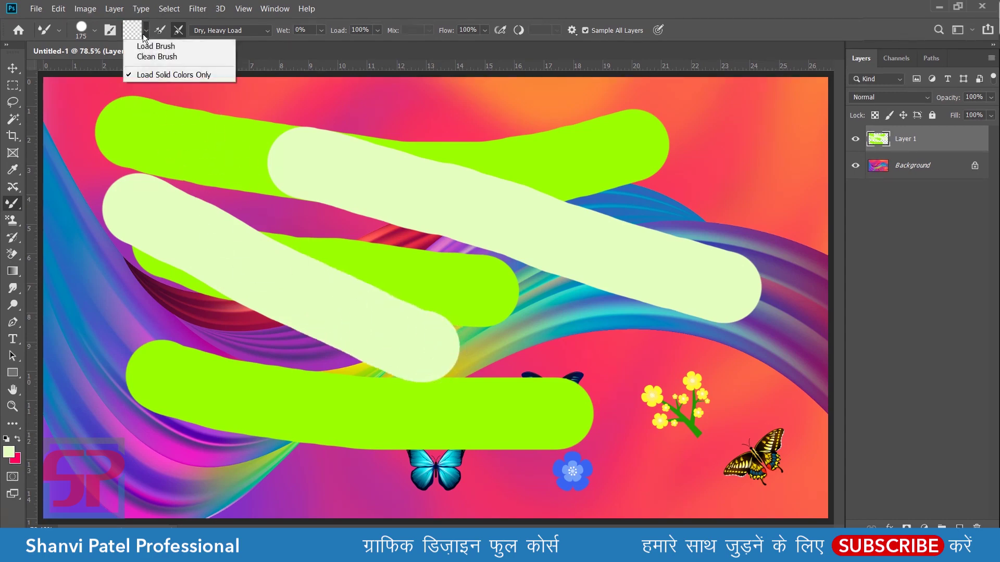
Reload the brush and pick a dark green 78aa28 paint colour.
{"action": "left_click", "coordinate": [156, 44]}
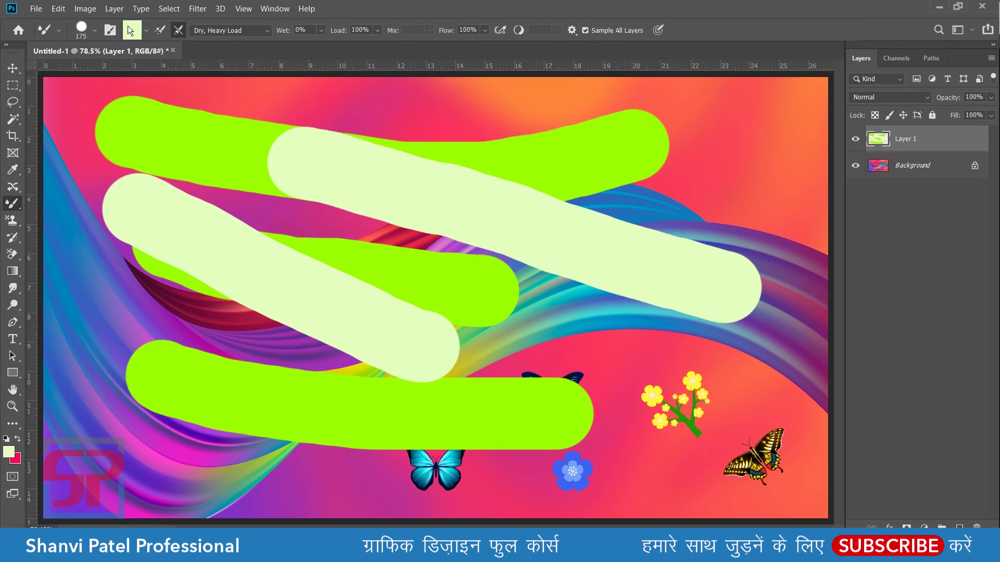
{"action": "left_click", "coordinate": [130, 30]}
{"action": "left_click_drag", "start_coordinate": [616, 261], "coordinate": [635, 272]}
{"action": "left_click", "coordinate": [770, 180]}
{"action": "left_click", "coordinate": [135, 29]}
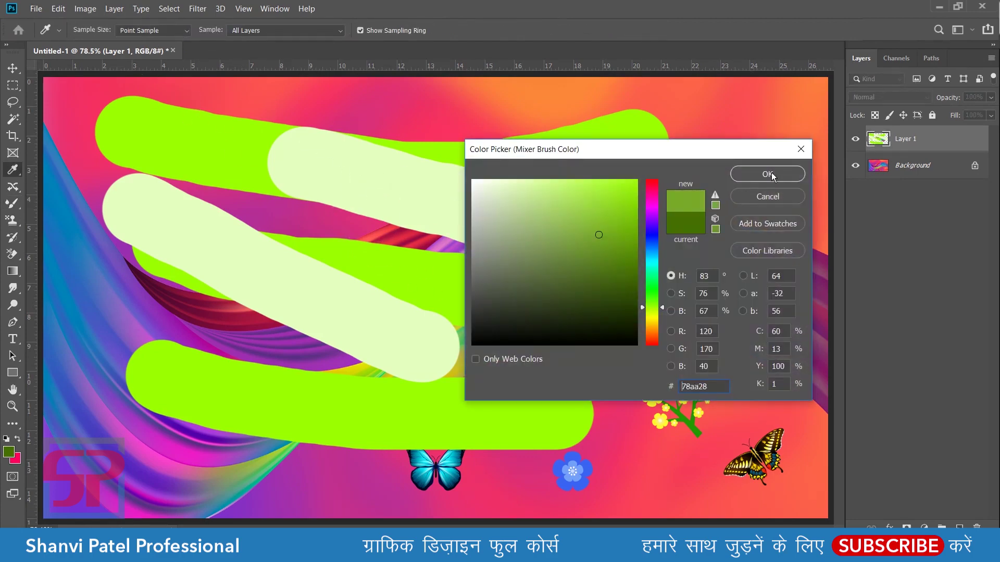
{"action": "left_click", "coordinate": [769, 174]}
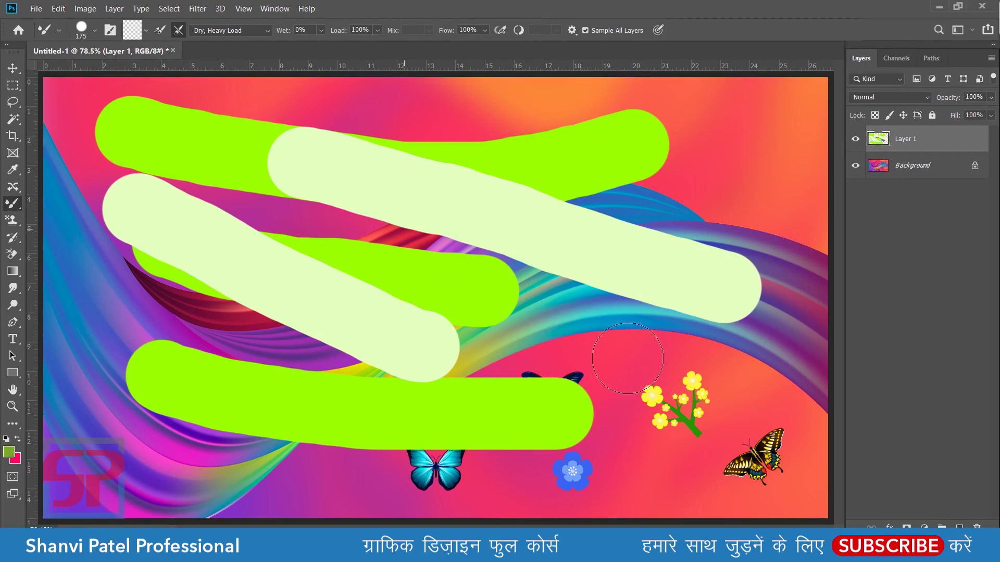
Load the green paint, paint a stroke across the top, then delete Layer 1.
{"action": "left_click", "coordinate": [146, 30]}
{"action": "left_click", "coordinate": [152, 41]}
{"action": "left_click_drag", "start_coordinate": [318, 125], "coordinate": [684, 258]}
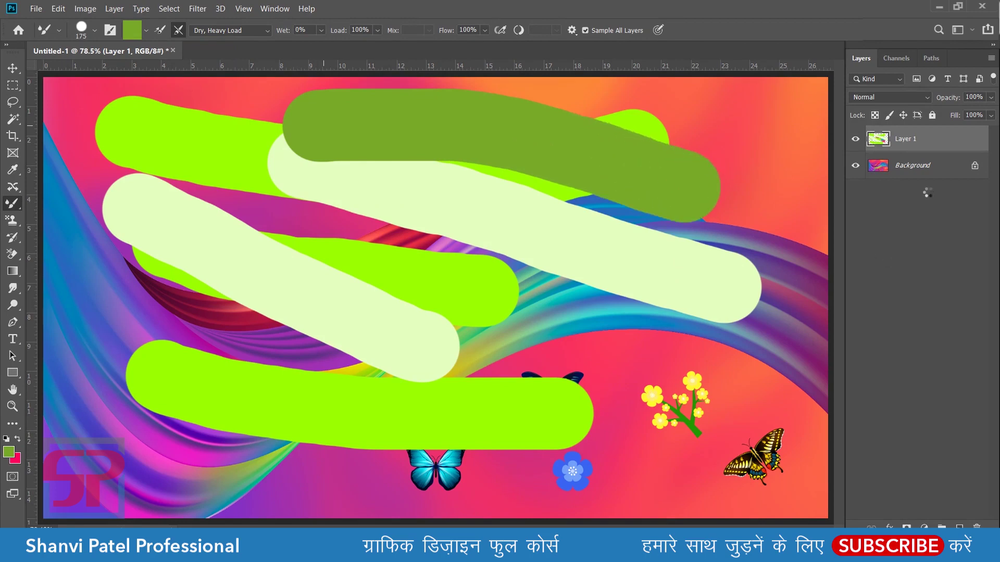
{"action": "key", "text": "Delete"}
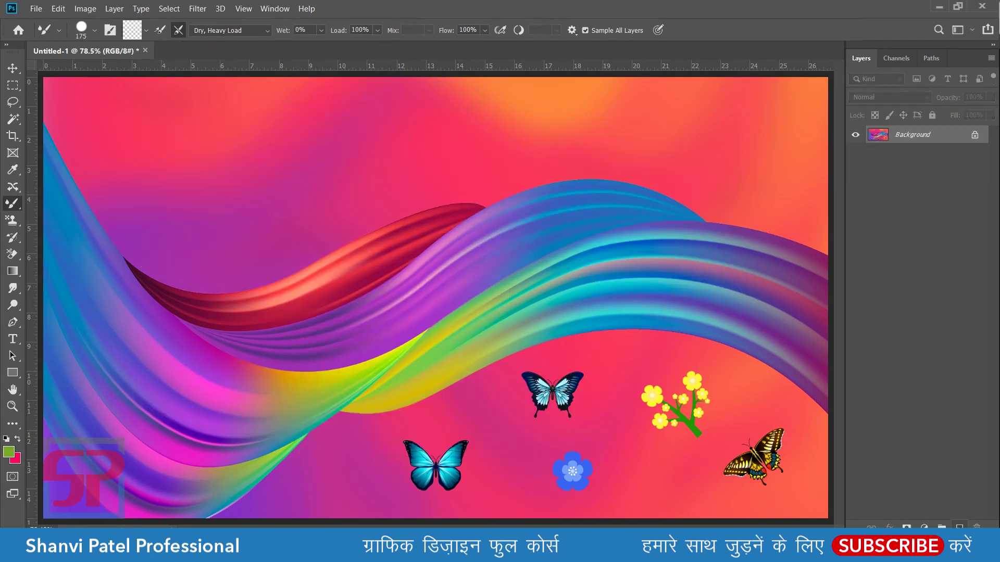
Add a new empty Layer 1 and re-enable loading the brush after each stroke.
{"action": "left_click", "coordinate": [959, 527]}
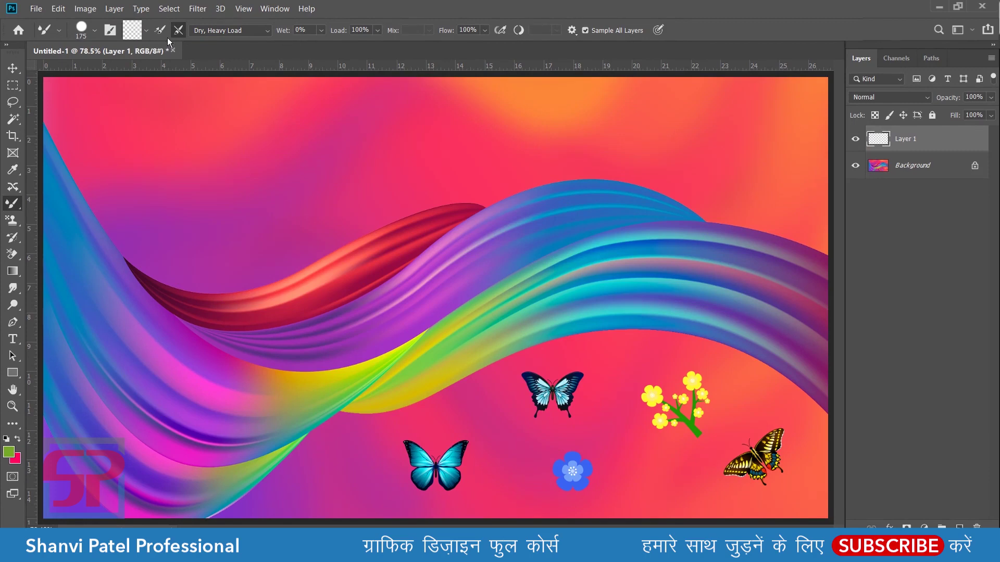
{"action": "left_click", "coordinate": [156, 30]}
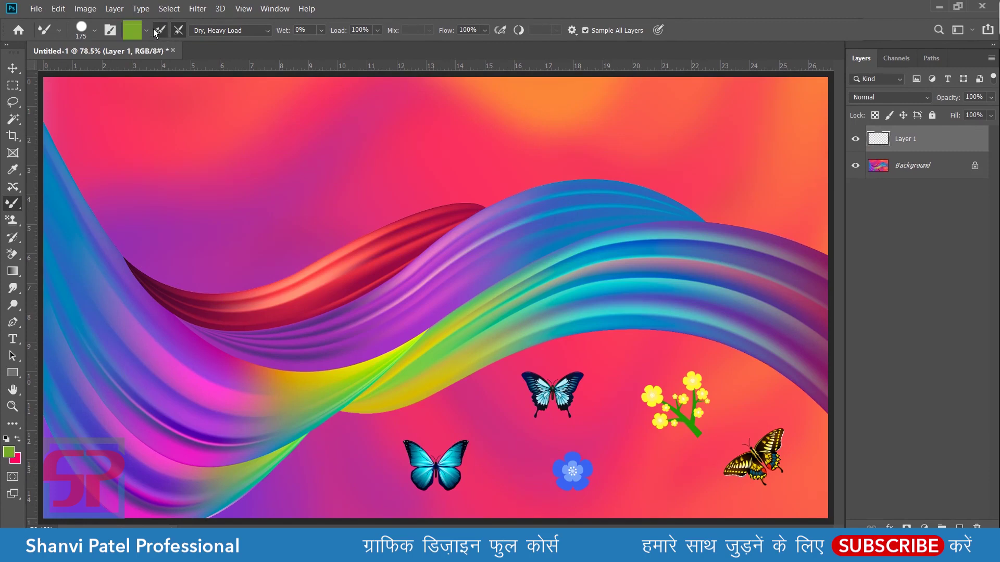
{"action": "left_click", "coordinate": [319, 32]}
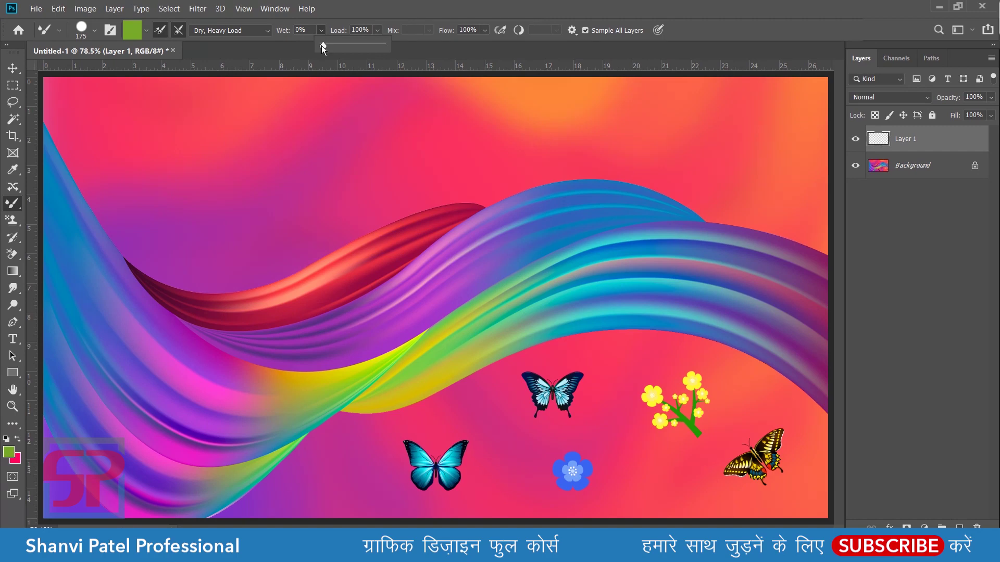
{"action": "left_click", "coordinate": [132, 30]}
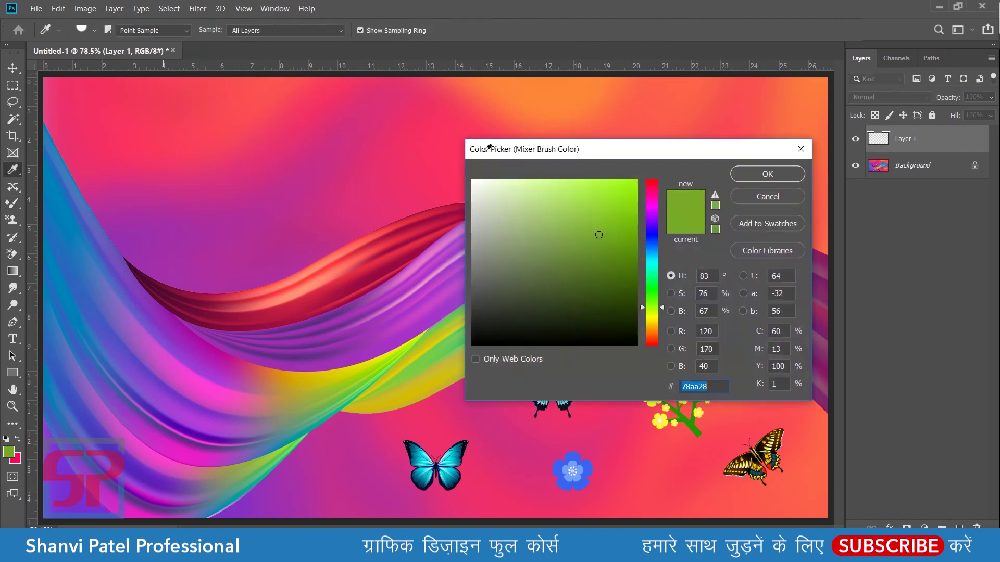
Choose bright lime green paint and set the mixer brush's Wet value to 30%.
{"action": "left_click", "coordinate": [608, 210]}
{"action": "left_click", "coordinate": [752, 174]}
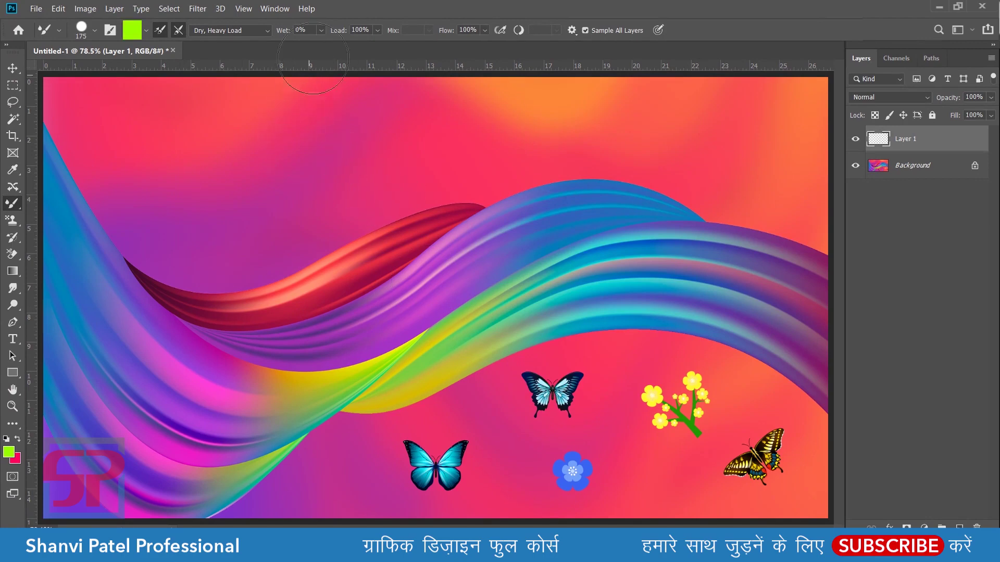
{"action": "left_click", "coordinate": [321, 31]}
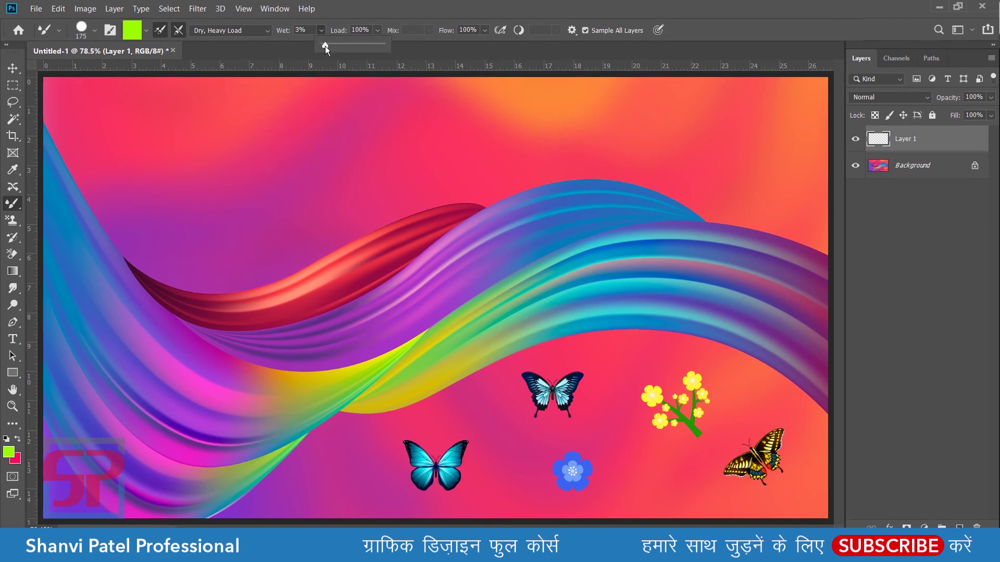
{"action": "left_click_drag", "start_coordinate": [333, 45], "coordinate": [336, 46]}
{"action": "left_click", "coordinate": [303, 29]}
{"action": "type", "text": "30"}
{"action": "key", "text": "Return"}
Paint soft lime strokes across the wave on Layer 1, setting paint load to 40%.
{"action": "mouse_move", "coordinate": [195, 143]}
{"action": "left_mouse_down"}
{"action": "mouse_move", "coordinate": [209, 173]}
{"action": "mouse_move", "coordinate": [595, 219]}
{"action": "mouse_move", "coordinate": [595, 258]}
{"action": "left_mouse_up"}
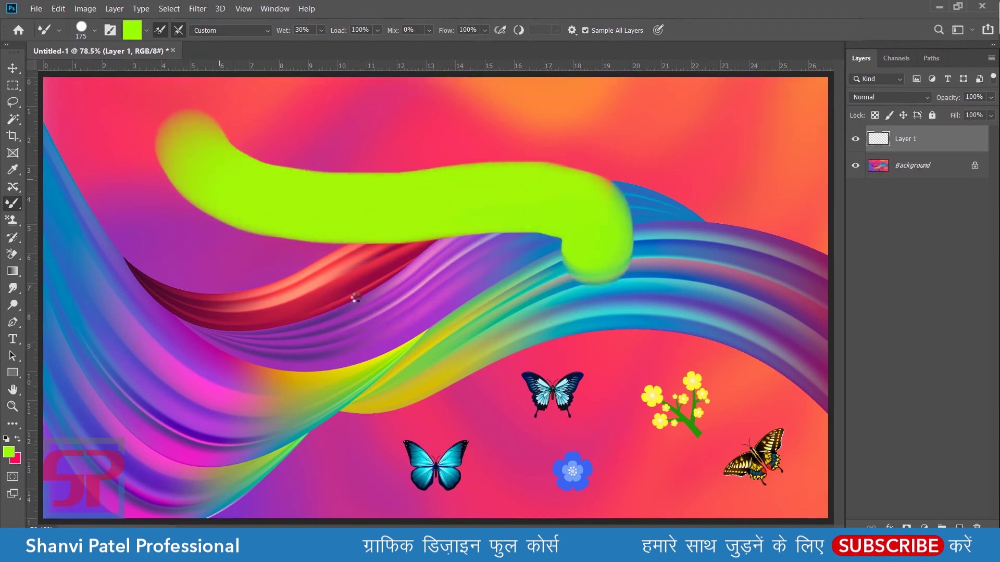
{"action": "left_click_drag", "start_coordinate": [286, 318], "coordinate": [443, 351]}
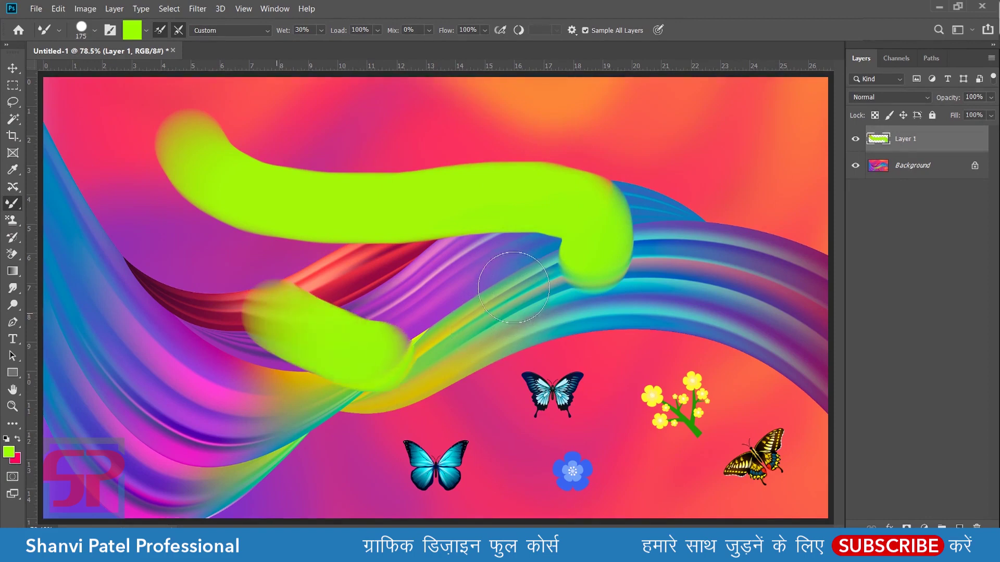
{"action": "left_click_drag", "start_coordinate": [229, 255], "coordinate": [135, 359]}
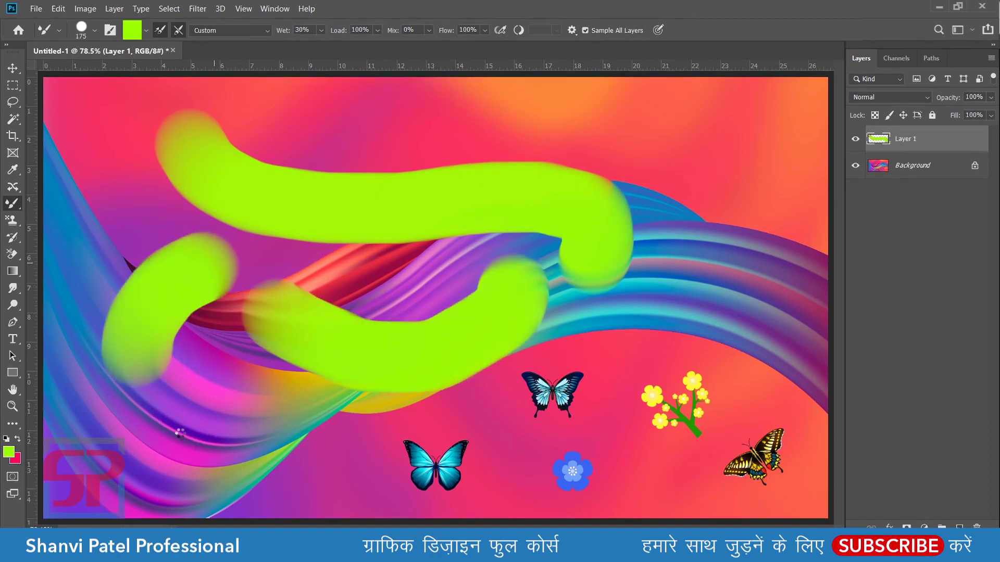
{"action": "left_click_drag", "start_coordinate": [161, 432], "coordinate": [244, 437]}
{"action": "left_click_drag", "start_coordinate": [343, 424], "coordinate": [346, 432]}
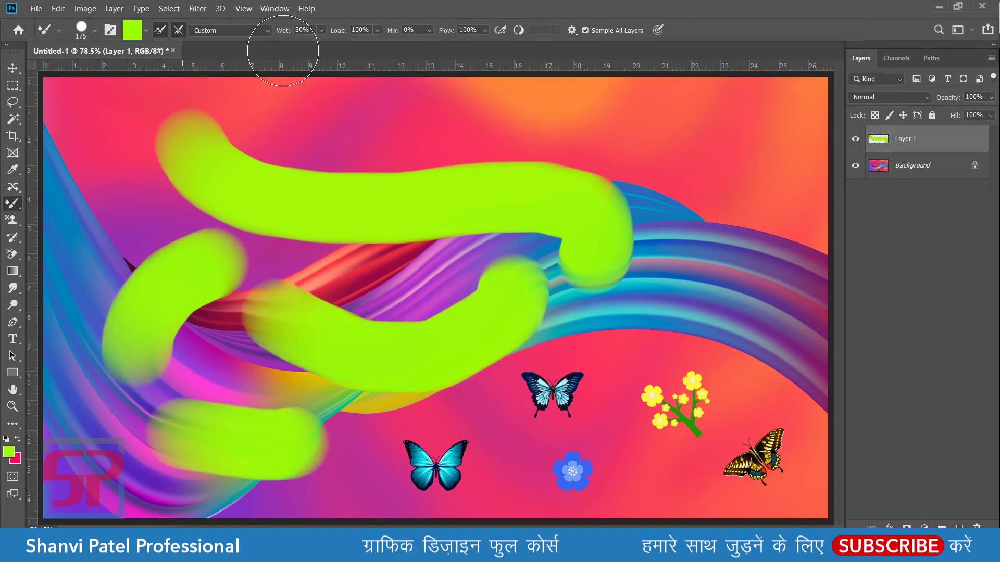
{"action": "left_click", "coordinate": [376, 31]}
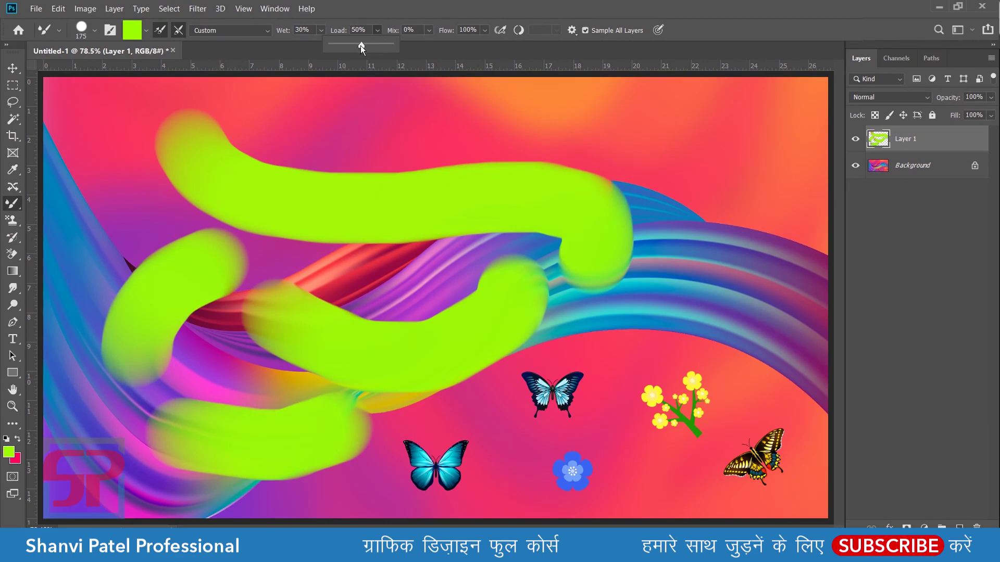
{"action": "mouse_move", "coordinate": [356, 138]}
{"action": "left_mouse_down"}
{"action": "mouse_move", "coordinate": [618, 251]}
{"action": "mouse_move", "coordinate": [688, 237]}
{"action": "left_mouse_up"}
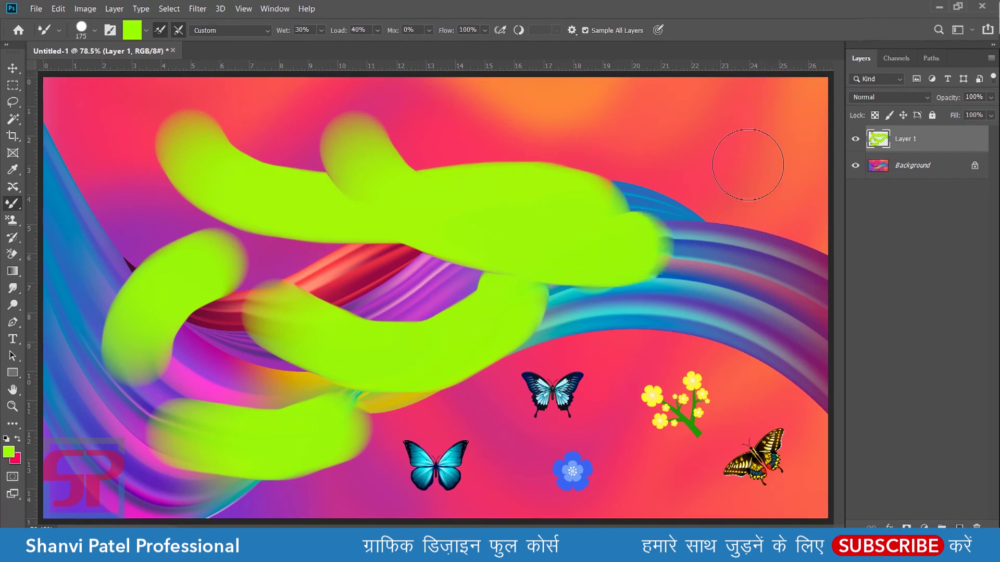
{"action": "left_click_drag", "start_coordinate": [662, 146], "coordinate": [586, 147]}
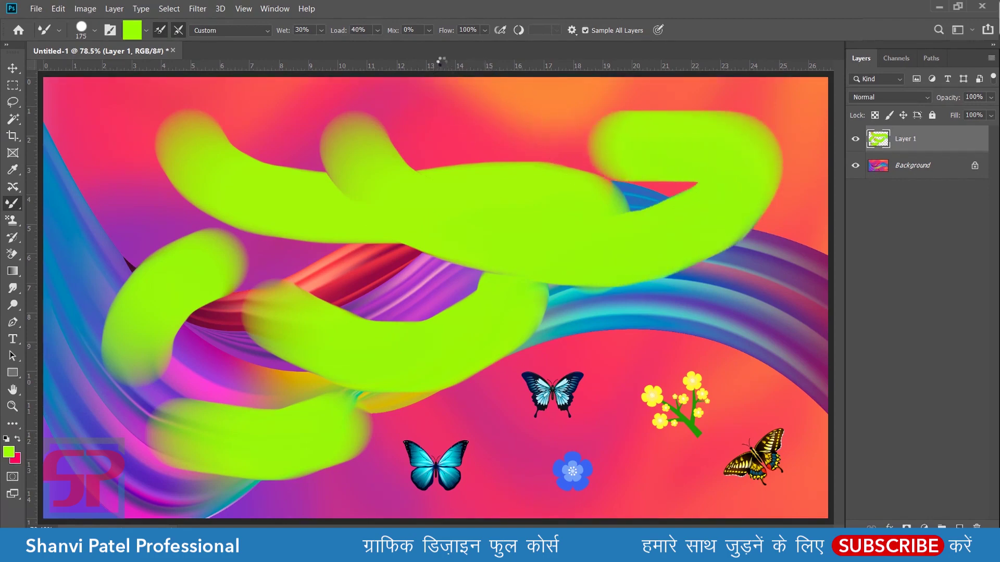
Raise the paint mix to 46% and add an empty Layer 2.
{"action": "left_click", "coordinate": [432, 30]}
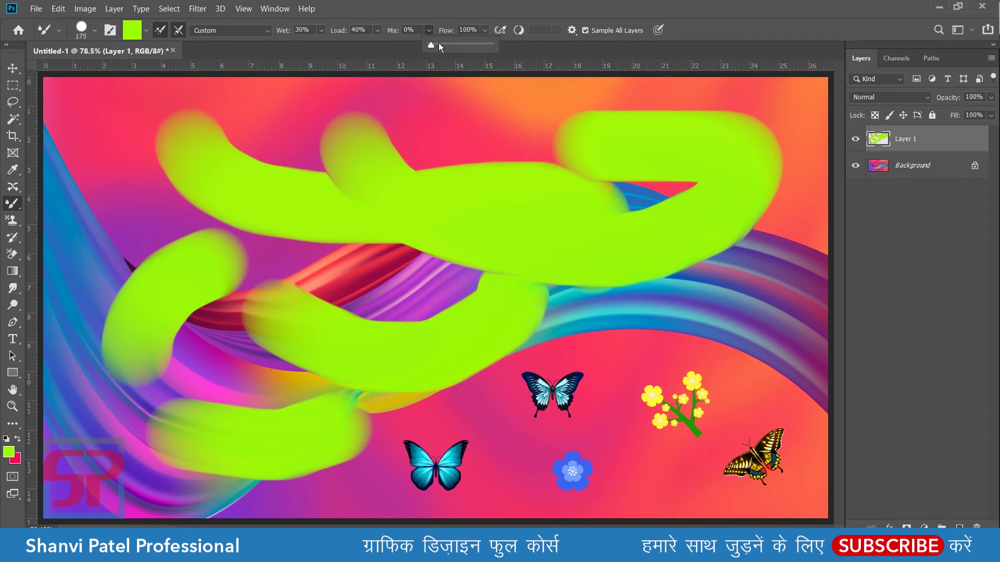
{"action": "left_click_drag", "start_coordinate": [443, 45], "coordinate": [455, 44]}
{"action": "left_click", "coordinate": [958, 526]}
{"action": "left_click", "coordinate": [888, 172]}
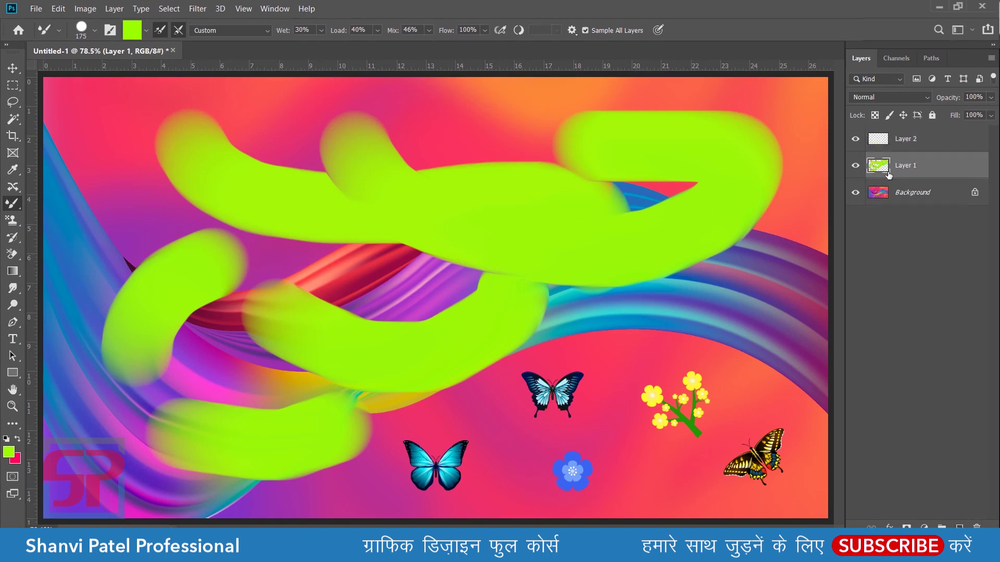
Hide Layer 1 and paint curved lime strokes across the wave and lower left on Layer 2.
{"action": "left_click", "coordinate": [851, 166]}
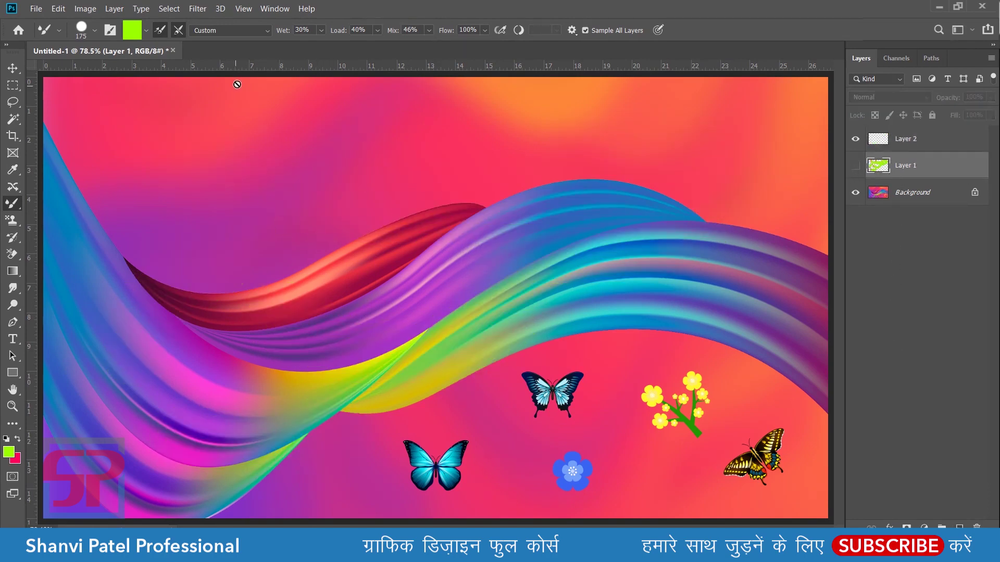
{"action": "key", "text": "alt+bracketright"}
{"action": "mouse_move", "coordinate": [301, 217]}
{"action": "left_mouse_down"}
{"action": "mouse_move", "coordinate": [572, 267]}
{"action": "mouse_move", "coordinate": [494, 156]}
{"action": "left_mouse_up"}
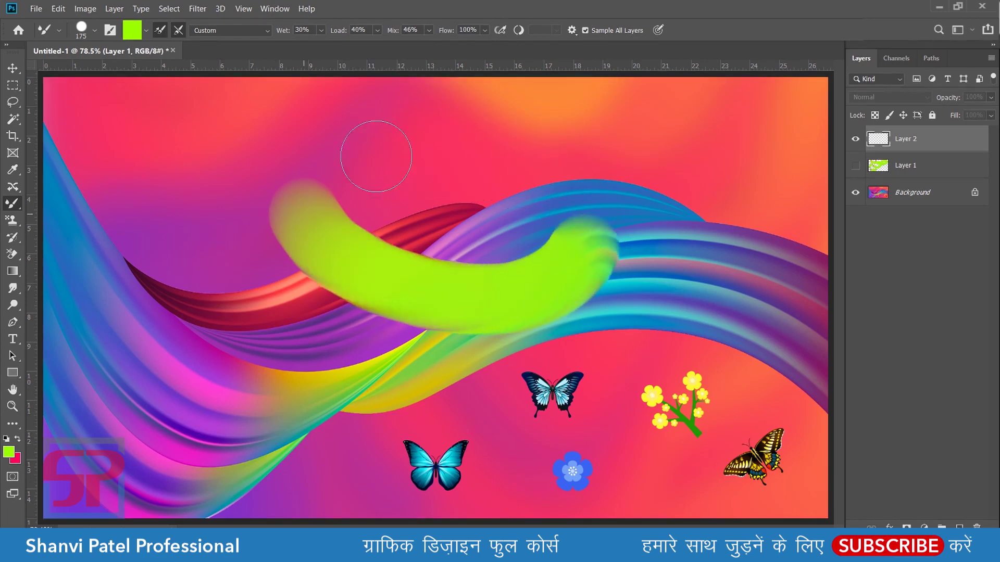
{"action": "left_click_drag", "start_coordinate": [154, 354], "coordinate": [323, 360]}
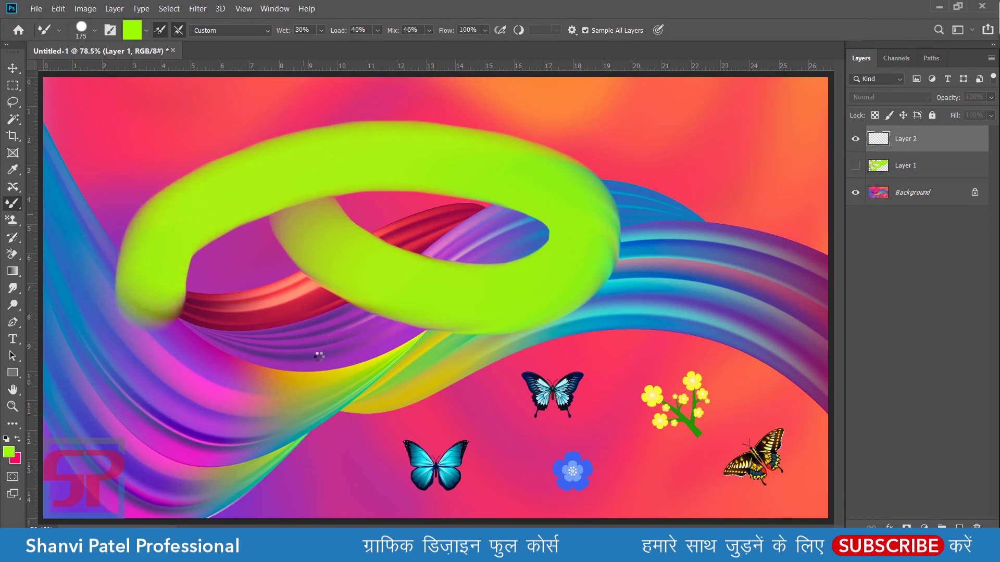
{"action": "left_click_drag", "start_coordinate": [252, 292], "coordinate": [406, 365]}
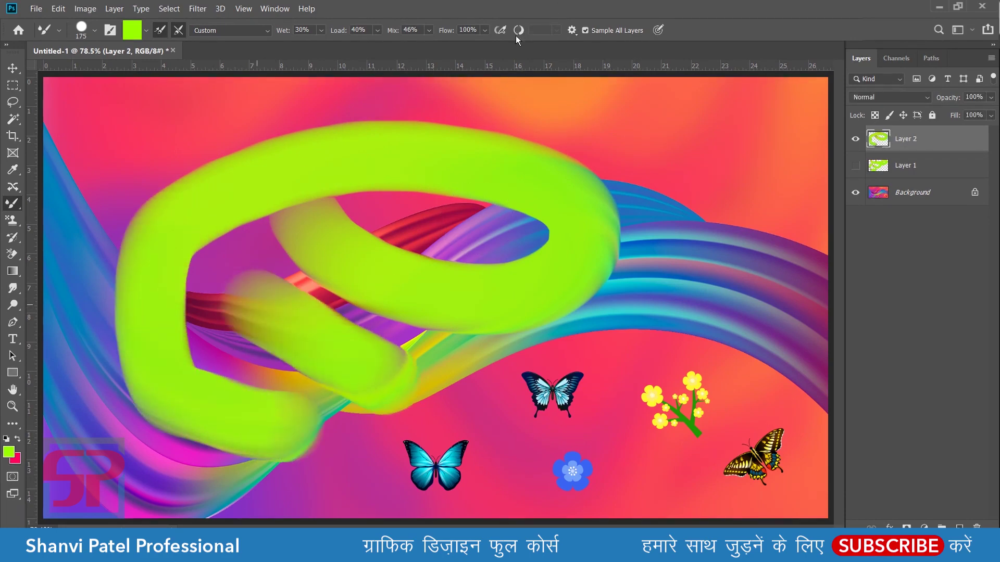
Blend lime strokes through the upper and central loops, then delete the lime paint layers.
{"action": "mouse_move", "coordinate": [385, 224]}
{"action": "left_mouse_down"}
{"action": "mouse_move", "coordinate": [413, 245]}
{"action": "mouse_move", "coordinate": [575, 263]}
{"action": "mouse_move", "coordinate": [603, 255]}
{"action": "mouse_move", "coordinate": [676, 274]}
{"action": "mouse_move", "coordinate": [703, 261]}
{"action": "mouse_move", "coordinate": [712, 195]}
{"action": "left_mouse_up"}
{"action": "mouse_move", "coordinate": [647, 215]}
{"action": "left_mouse_down"}
{"action": "mouse_move", "coordinate": [552, 133]}
{"action": "mouse_move", "coordinate": [295, 156]}
{"action": "mouse_move", "coordinate": [241, 189]}
{"action": "left_mouse_up"}
{"action": "mouse_move", "coordinate": [293, 282]}
{"action": "left_mouse_down"}
{"action": "mouse_move", "coordinate": [446, 301]}
{"action": "mouse_move", "coordinate": [324, 245]}
{"action": "mouse_move", "coordinate": [282, 210]}
{"action": "mouse_move", "coordinate": [536, 268]}
{"action": "mouse_move", "coordinate": [540, 297]}
{"action": "mouse_move", "coordinate": [202, 284]}
{"action": "left_mouse_up"}
{"action": "mouse_move", "coordinate": [437, 213]}
{"action": "left_mouse_down"}
{"action": "mouse_move", "coordinate": [510, 245]}
{"action": "mouse_move", "coordinate": [557, 281]}
{"action": "mouse_move", "coordinate": [521, 307]}
{"action": "left_mouse_up"}
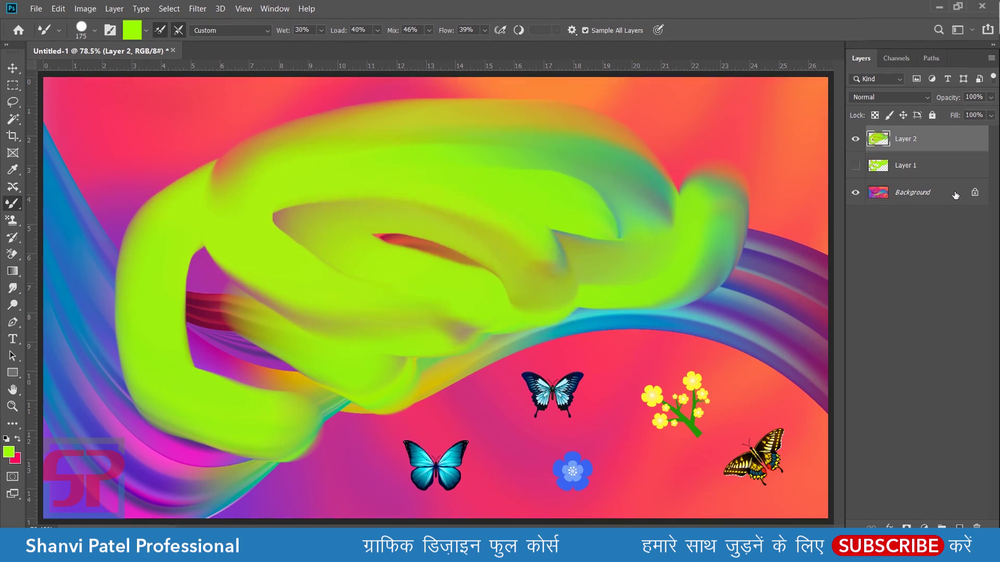
{"action": "key", "text": "Delete"}
{"action": "key", "text": "Delete"}
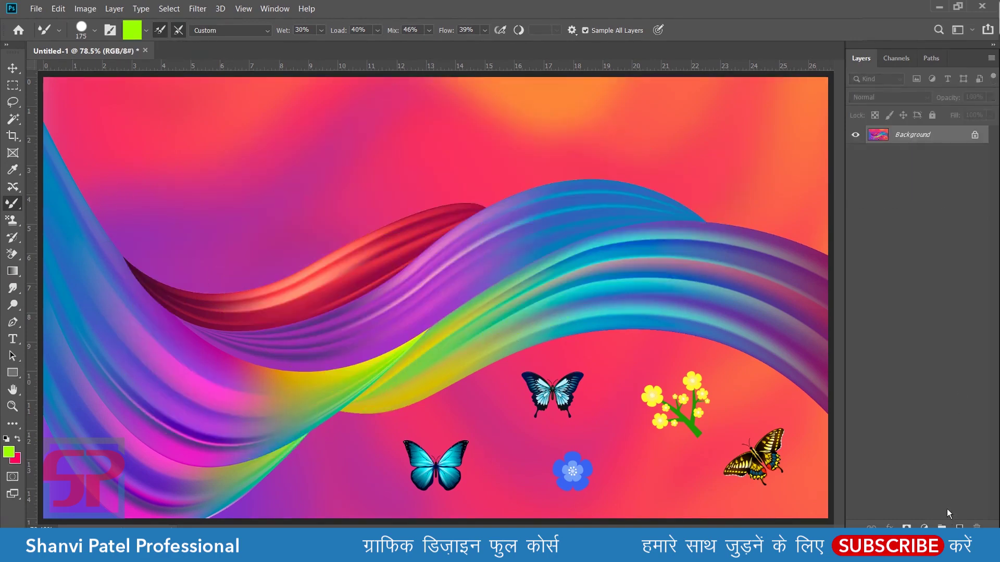
Add a fresh empty Layer 1 above the background.
{"action": "left_click", "coordinate": [959, 527]}
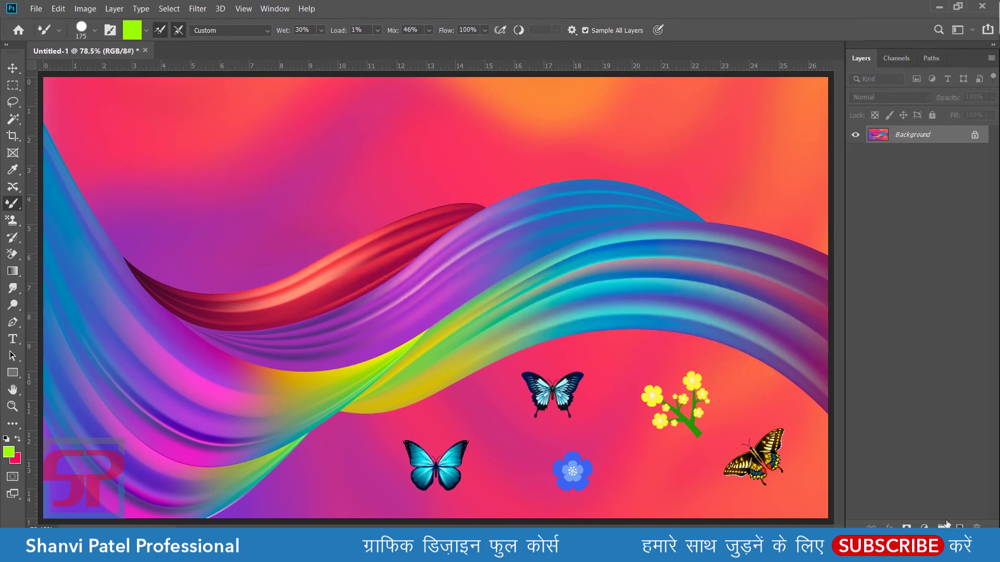
{"action": "left_click", "coordinate": [959, 527]}
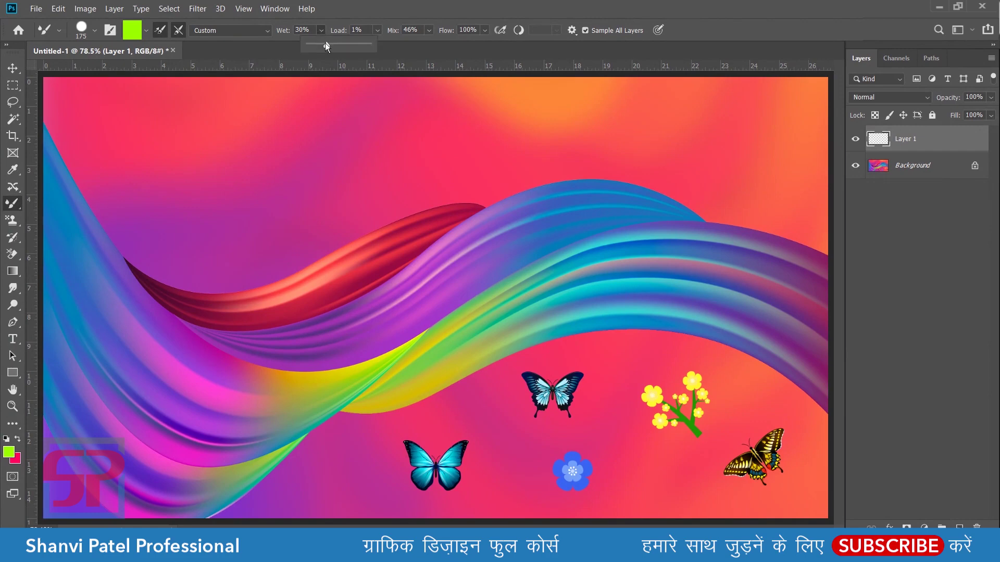
Set wetness to 0% and paint two solid lime strokes in the upper left.
{"action": "left_click_drag", "start_coordinate": [317, 45], "coordinate": [257, 44]}
{"action": "left_click", "coordinate": [205, 123]}
{"action": "left_click_drag", "start_coordinate": [187, 124], "coordinate": [292, 214]}
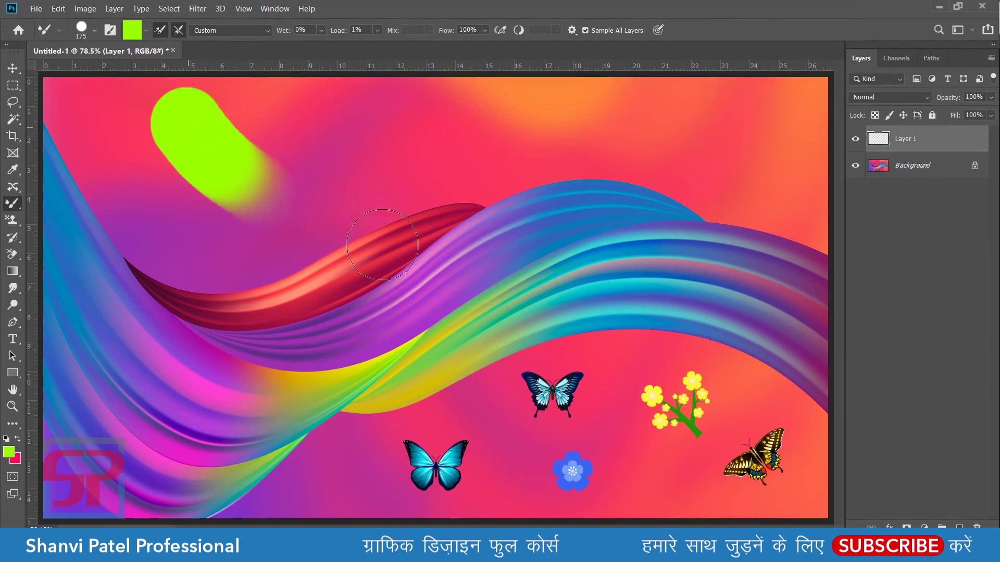
{"action": "left_click_drag", "start_coordinate": [287, 121], "coordinate": [348, 170]}
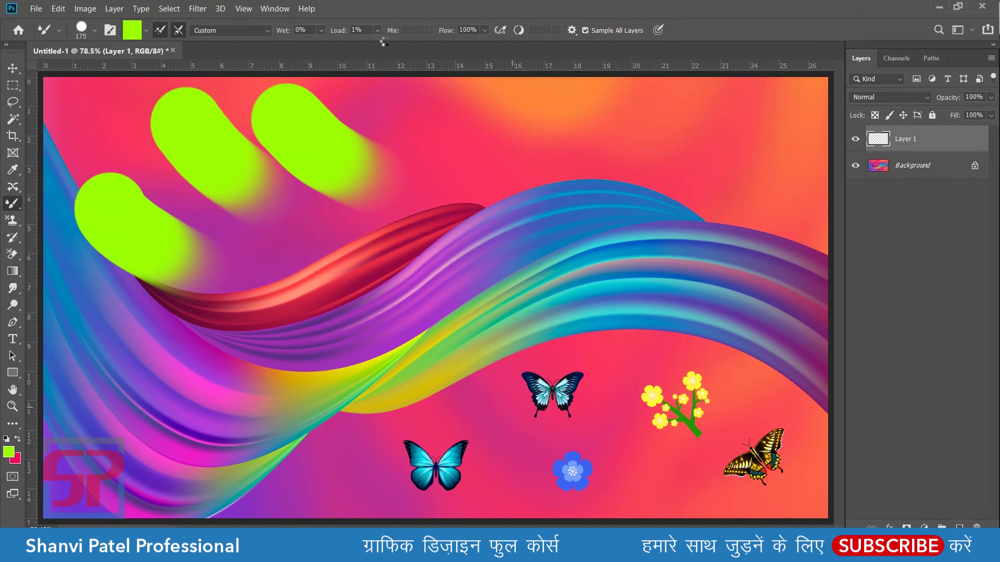
Raise load to 39% and paint long lime strokes across the canvas, lowering flow to 27%.
{"action": "left_click", "coordinate": [377, 30]}
{"action": "left_click_drag", "start_coordinate": [393, 43], "coordinate": [402, 44]}
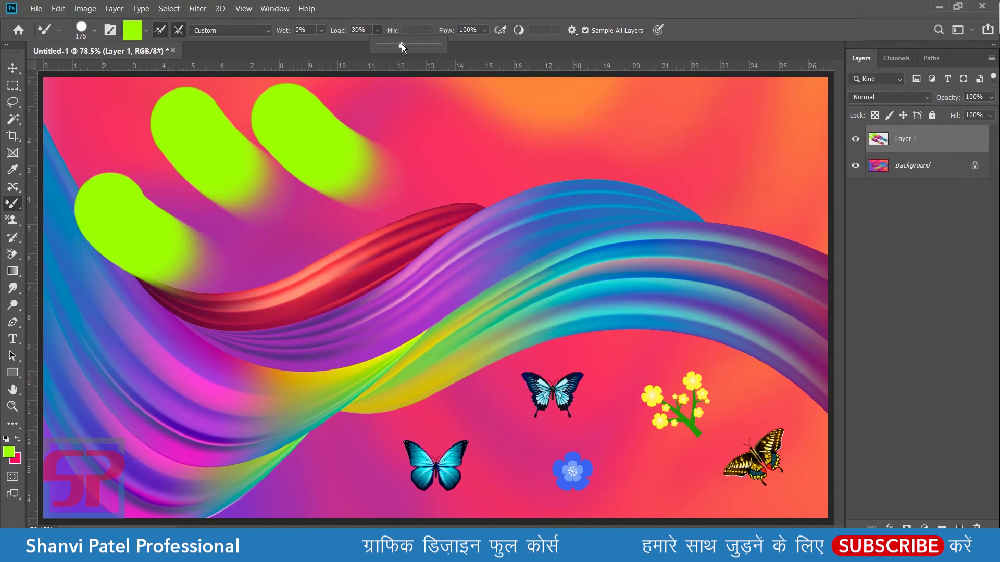
{"action": "left_click_drag", "start_coordinate": [414, 123], "coordinate": [580, 236]}
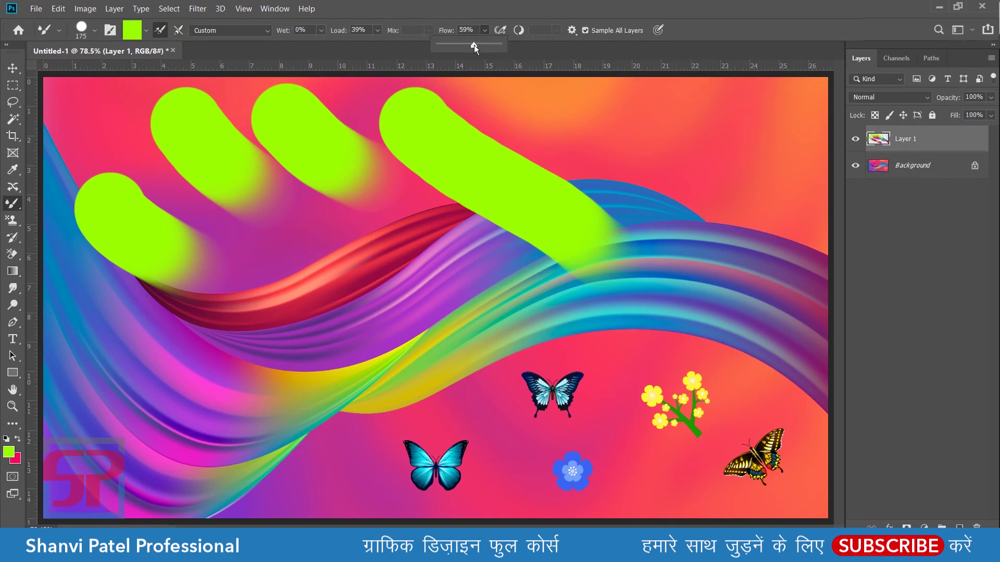
{"action": "mouse_move", "coordinate": [315, 261]}
{"action": "left_mouse_down"}
{"action": "mouse_move", "coordinate": [536, 359]}
{"action": "mouse_move", "coordinate": [816, 430]}
{"action": "left_mouse_up"}
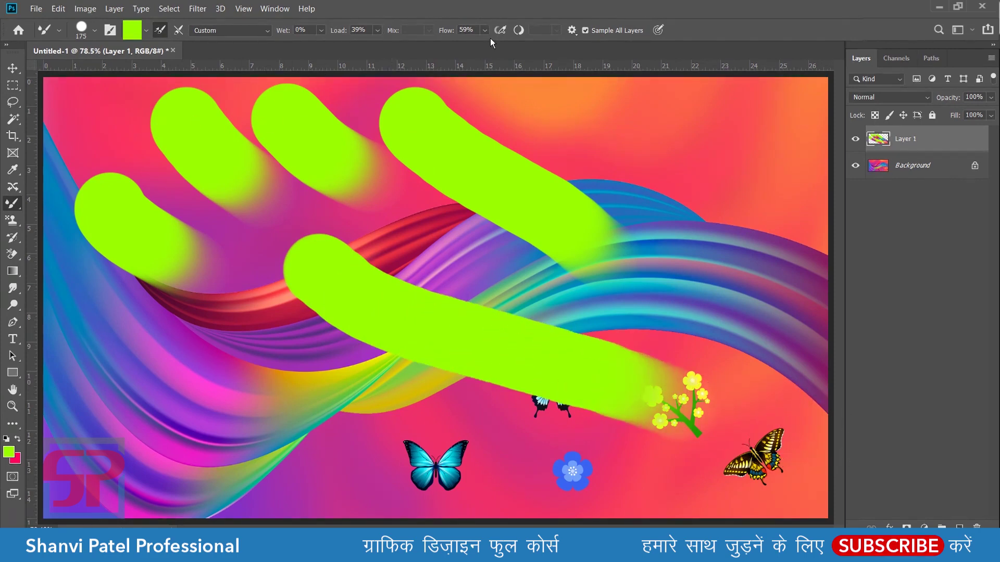
{"action": "left_click_drag", "start_coordinate": [485, 45], "coordinate": [475, 45]}
{"action": "left_click_drag", "start_coordinate": [85, 289], "coordinate": [151, 336]}
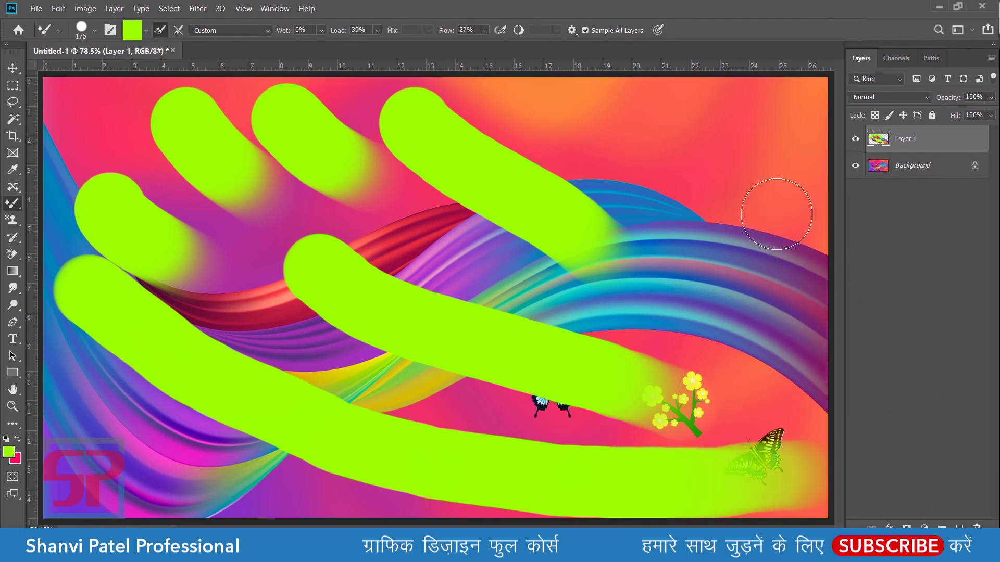
{"action": "left_click", "coordinate": [485, 31]}
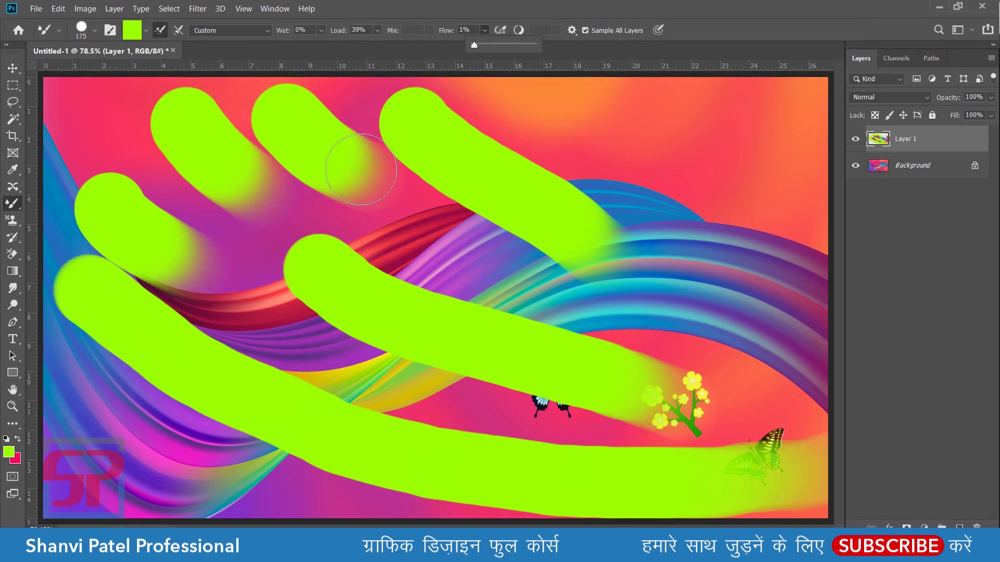
Set wet 51%, mix 24% and load 41%, then smear the rainbow waves rightward.
{"action": "left_click", "coordinate": [321, 31]}
{"action": "left_click_drag", "start_coordinate": [323, 45], "coordinate": [353, 44]}
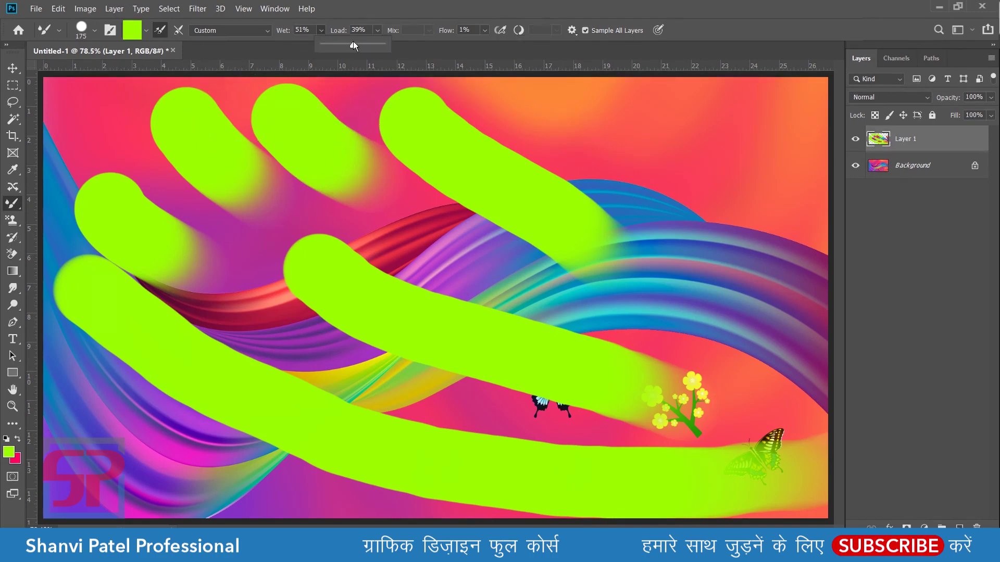
{"action": "left_click", "coordinate": [428, 31]}
{"action": "left_click_drag", "start_coordinate": [436, 46], "coordinate": [423, 46]}
{"action": "left_click", "coordinate": [377, 31]}
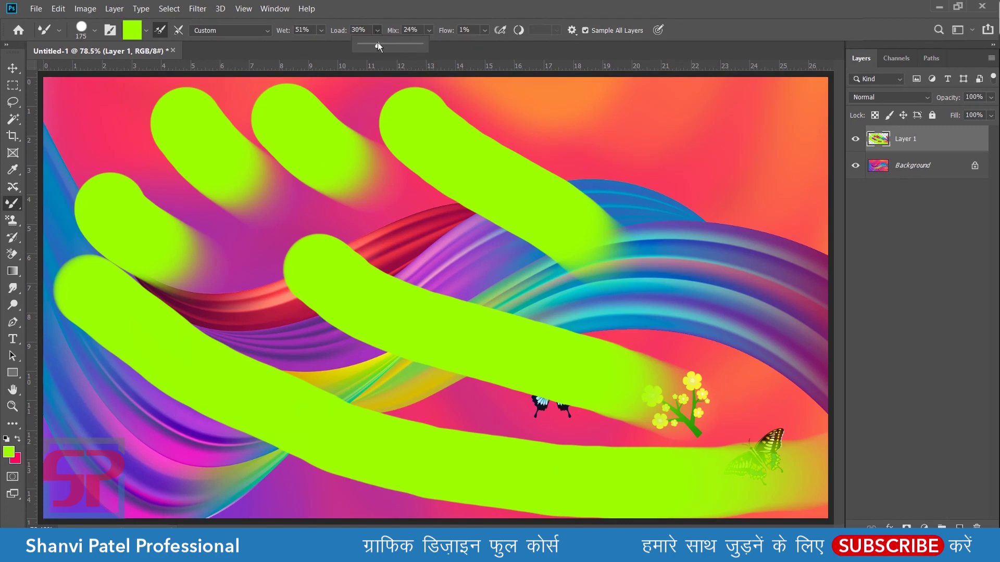
{"action": "left_click_drag", "start_coordinate": [374, 44], "coordinate": [385, 45]}
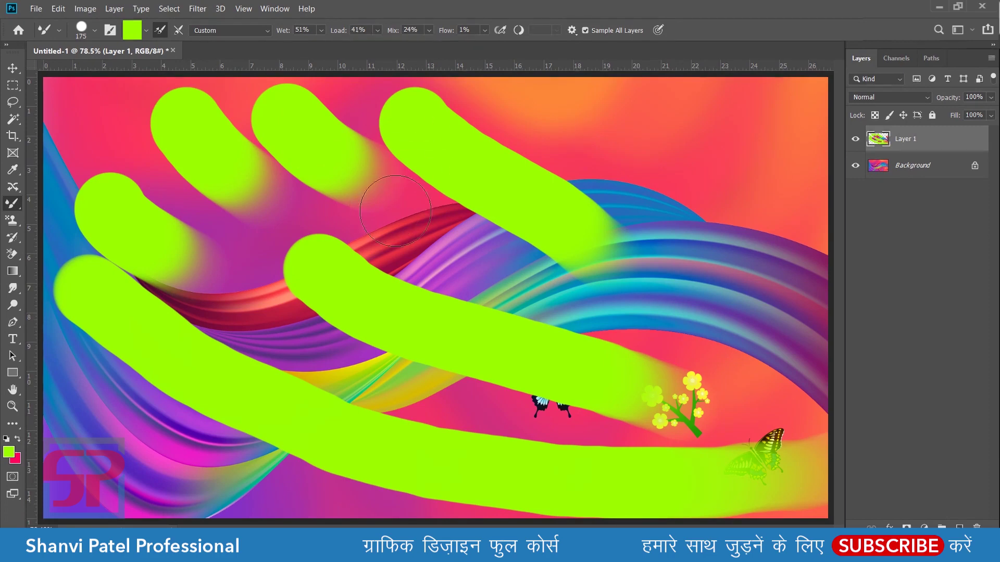
{"action": "left_click_drag", "start_coordinate": [515, 278], "coordinate": [718, 294]}
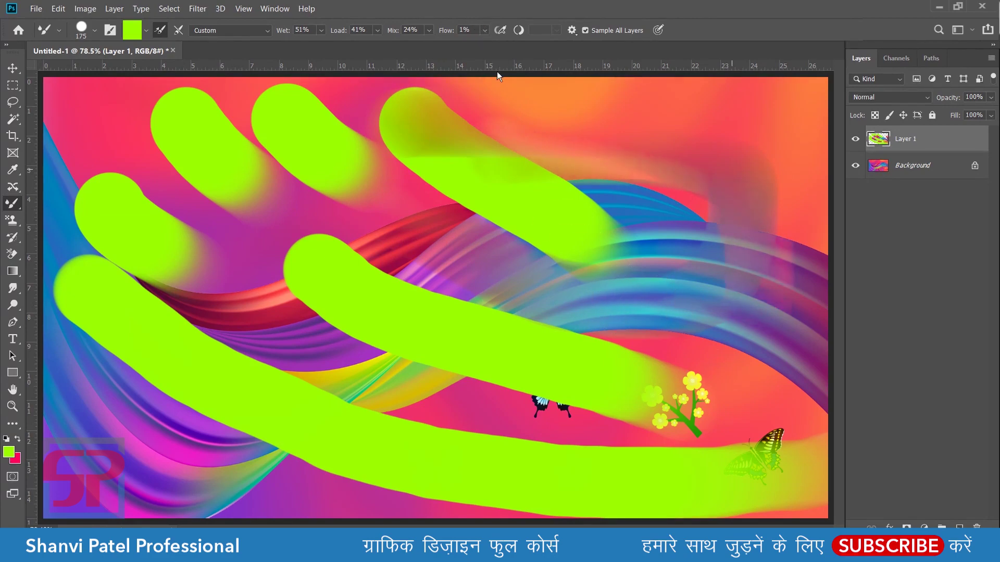
Raise flow to 100% and paint smeared lime loops across the right and middle.
{"action": "left_click", "coordinate": [484, 30]}
{"action": "left_click_drag", "start_coordinate": [539, 42], "coordinate": [549, 44]}
{"action": "left_click_drag", "start_coordinate": [375, 198], "coordinate": [520, 261]}
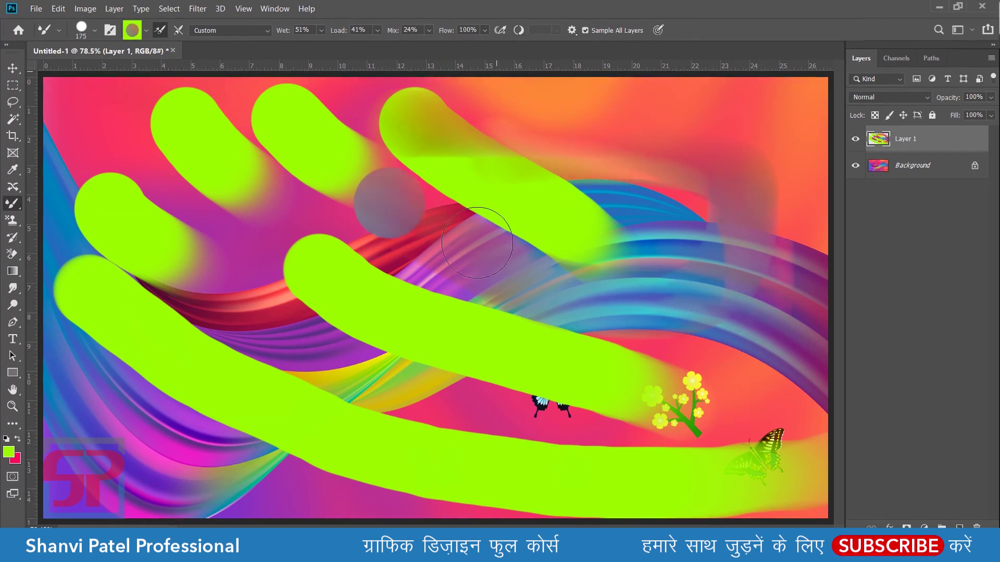
{"action": "left_click_drag", "start_coordinate": [786, 253], "coordinate": [685, 242]}
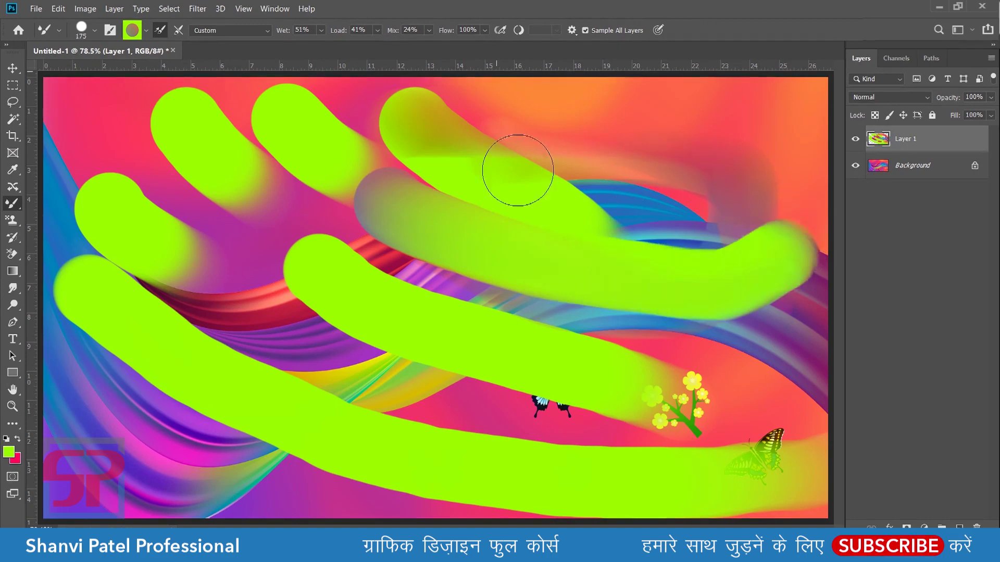
{"action": "mouse_move", "coordinate": [406, 281]}
{"action": "left_mouse_down"}
{"action": "mouse_move", "coordinate": [375, 156]}
{"action": "mouse_move", "coordinate": [302, 192]}
{"action": "left_mouse_up"}
Set wet 90%, load 56% and mix 76%, test two strokes, then delete Layer 1.
{"action": "left_click", "coordinate": [321, 29]}
{"action": "left_click_drag", "start_coordinate": [327, 46], "coordinate": [356, 45]}
{"action": "mouse_move", "coordinate": [255, 260]}
{"action": "left_mouse_down"}
{"action": "mouse_move", "coordinate": [290, 335]}
{"action": "mouse_move", "coordinate": [458, 245]}
{"action": "left_mouse_up"}
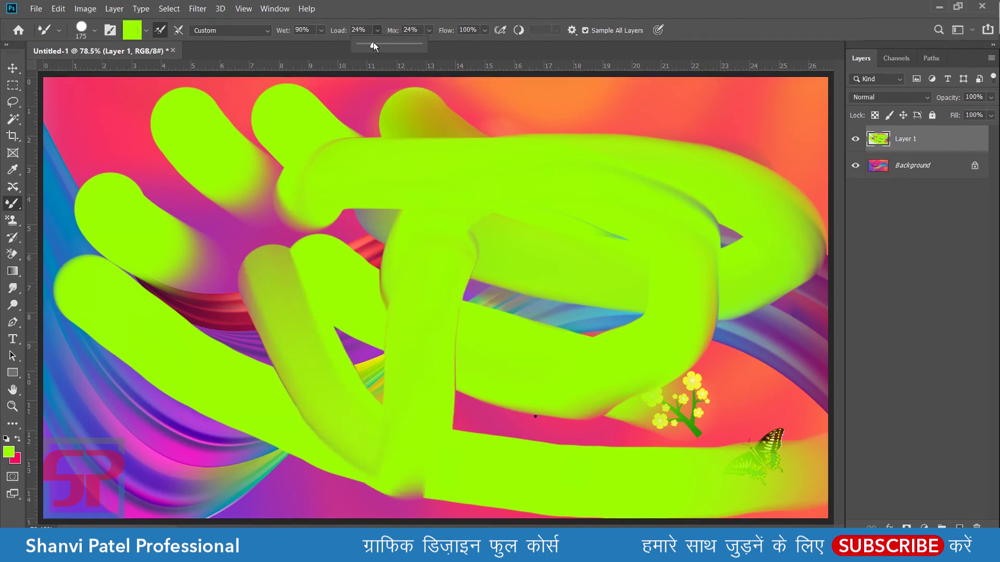
{"action": "left_click_drag", "start_coordinate": [373, 44], "coordinate": [393, 44]}
{"action": "left_click", "coordinate": [428, 30]}
{"action": "left_click_drag", "start_coordinate": [193, 265], "coordinate": [416, 292]}
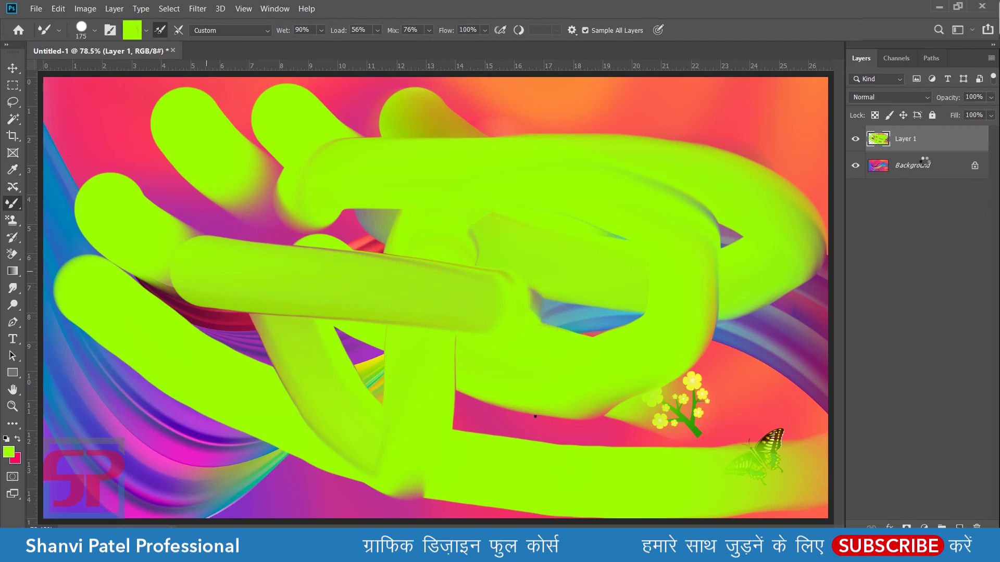
{"action": "key", "text": "Delete"}
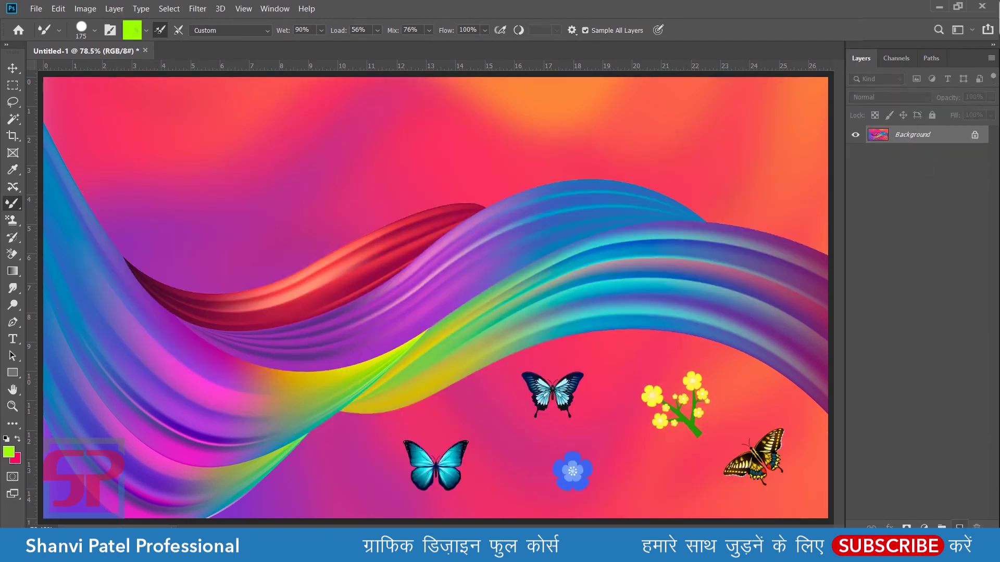
{"action": "left_click", "coordinate": [958, 527]}
{"action": "mouse_move", "coordinate": [291, 292]}
{"action": "left_mouse_down"}
{"action": "mouse_move", "coordinate": [293, 258]}
{"action": "mouse_move", "coordinate": [425, 266]}
{"action": "left_mouse_up"}
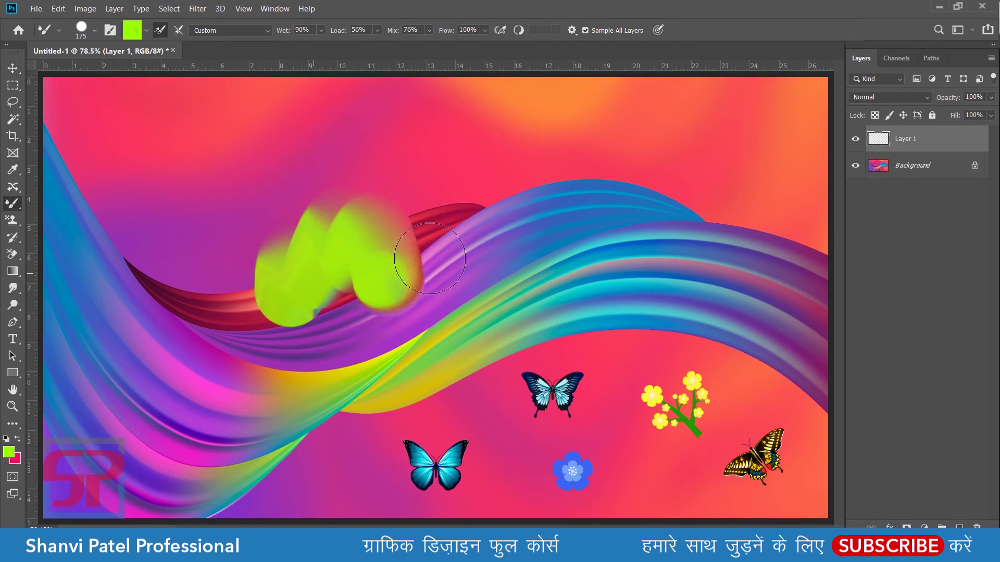
{"action": "left_click_drag", "start_coordinate": [425, 266], "coordinate": [470, 235]}
{"action": "left_click_drag", "start_coordinate": [557, 162], "coordinate": [669, 230]}
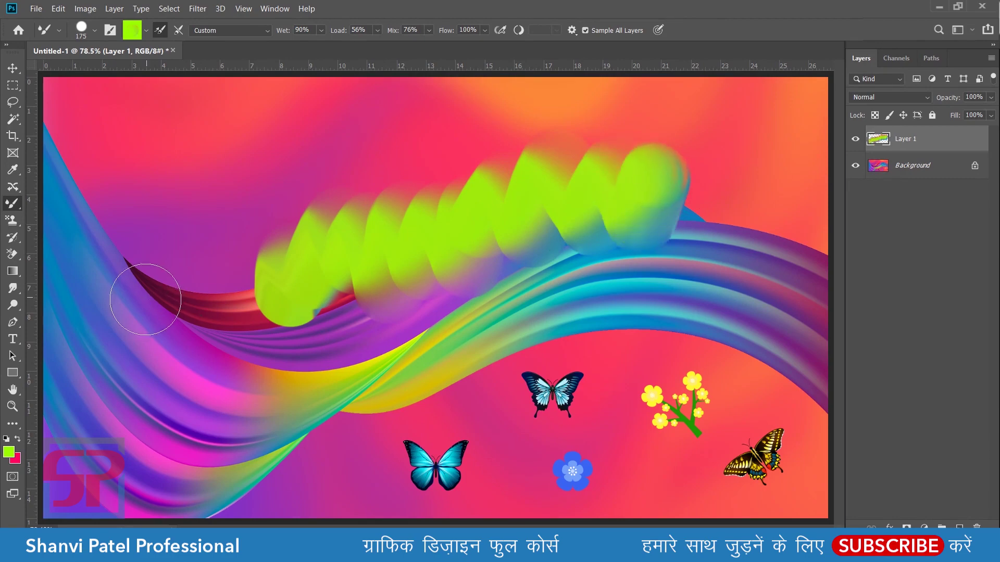
{"action": "left_click_drag", "start_coordinate": [111, 279], "coordinate": [217, 246]}
{"action": "left_click_drag", "start_coordinate": [250, 401], "coordinate": [414, 284]}
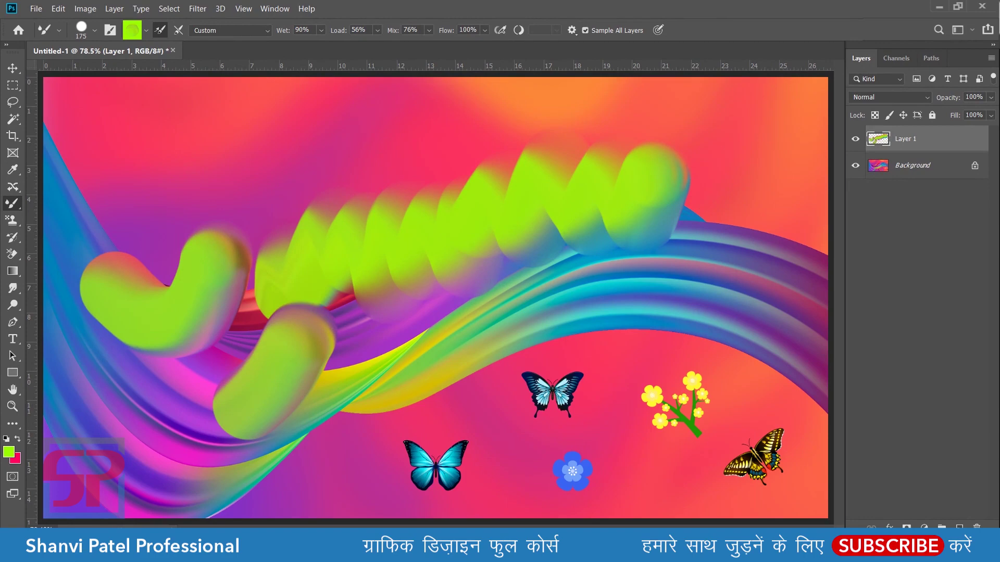
{"action": "key", "text": "Delete"}
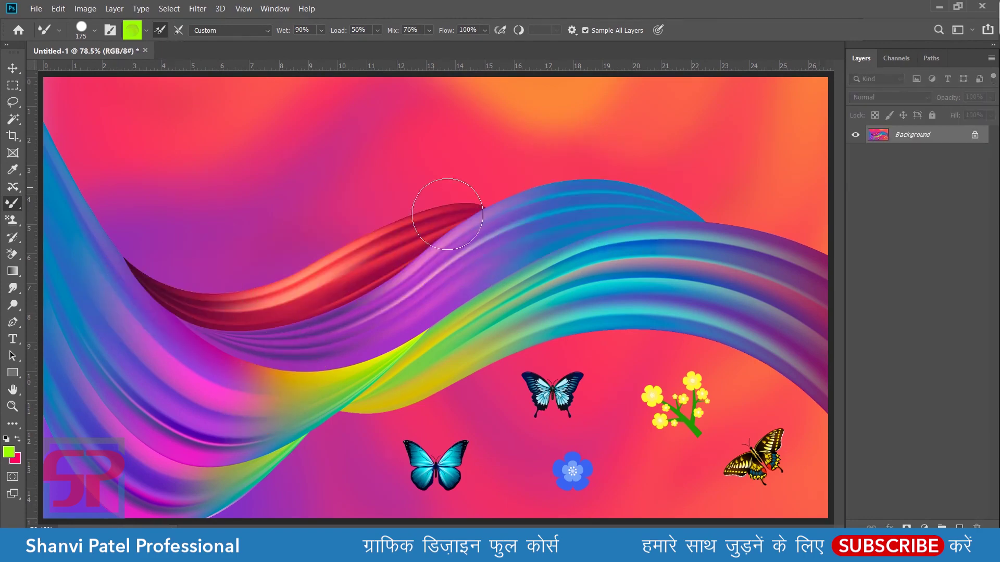
Uncheck Load Solid Colors Only in the brush loading options and zoom out to the whole canvas.
{"action": "left_click", "coordinate": [146, 31]}
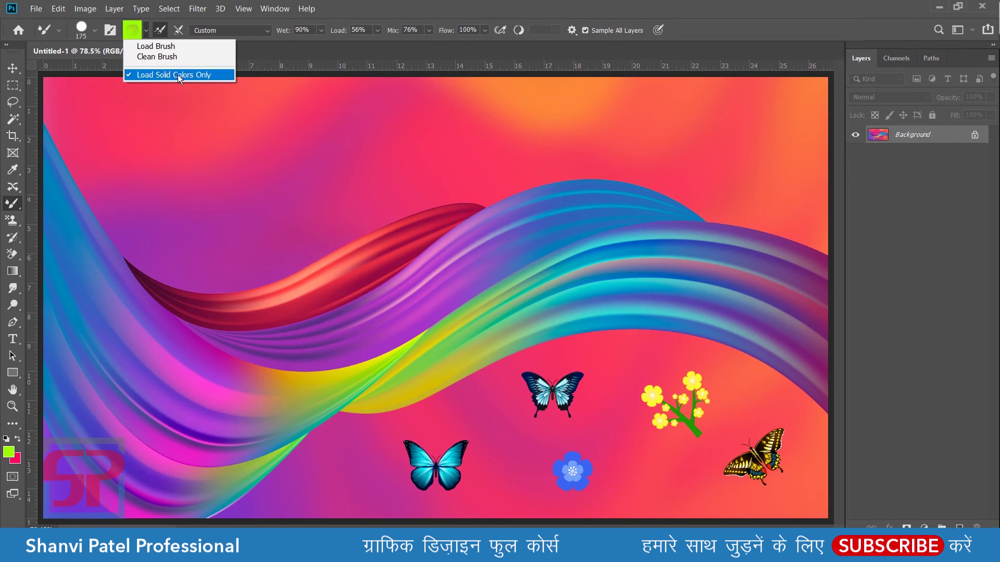
{"action": "left_click", "coordinate": [411, 4]}
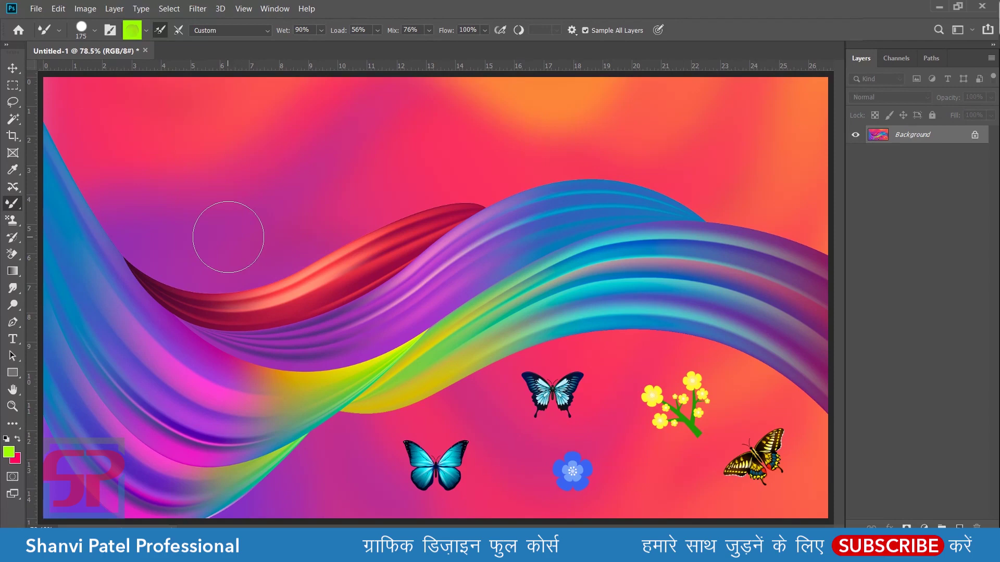
{"action": "key", "text": "ctrl+minus"}
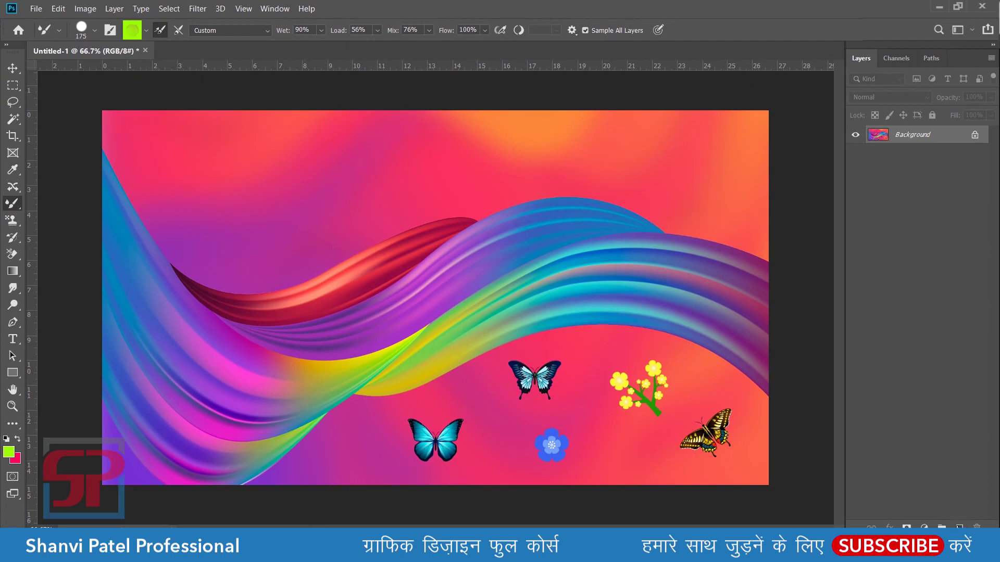
On a new layer, load the blue butterfly image and stamp butterflies at the top left, smearing one.
{"action": "left_click", "coordinate": [958, 527]}
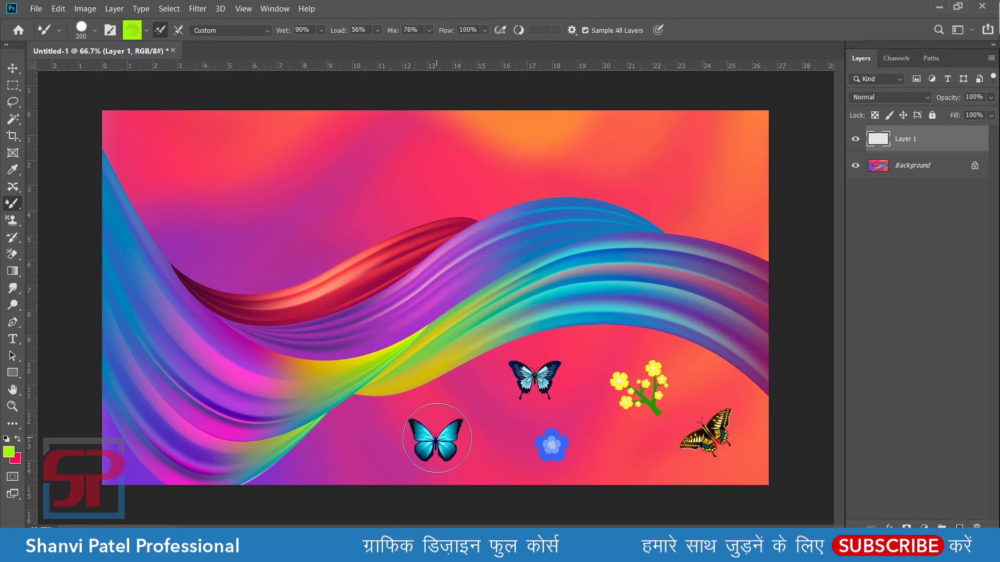
{"action": "left_click", "coordinate": [435, 440], "text": "alt"}
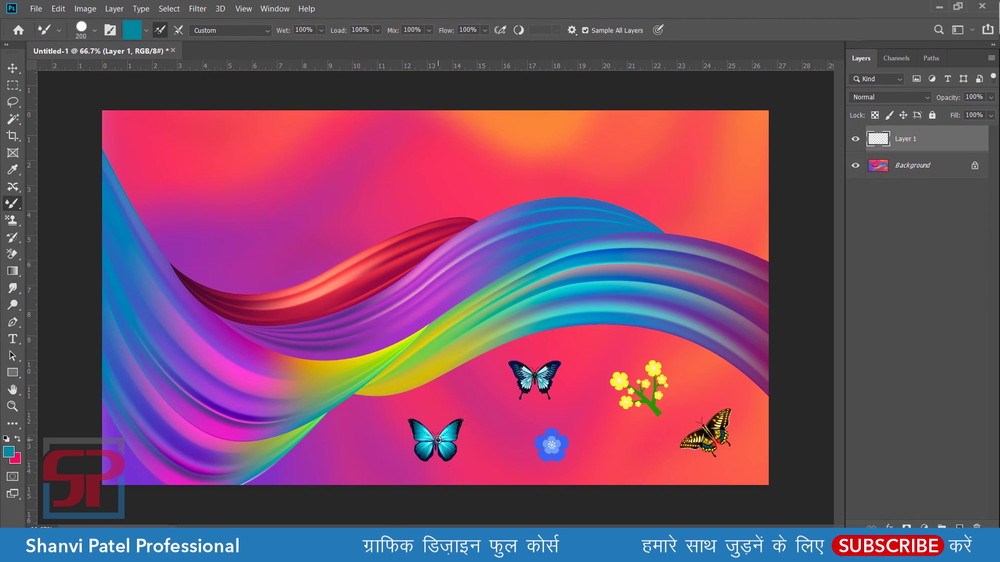
{"action": "left_click", "coordinate": [158, 150]}
{"action": "left_click", "coordinate": [235, 179]}
{"action": "left_click", "coordinate": [331, 170]}
{"action": "mouse_move", "coordinate": [308, 148]}
{"action": "left_mouse_down"}
{"action": "mouse_move", "coordinate": [345, 189]}
{"action": "mouse_move", "coordinate": [458, 190]}
{"action": "left_mouse_up"}
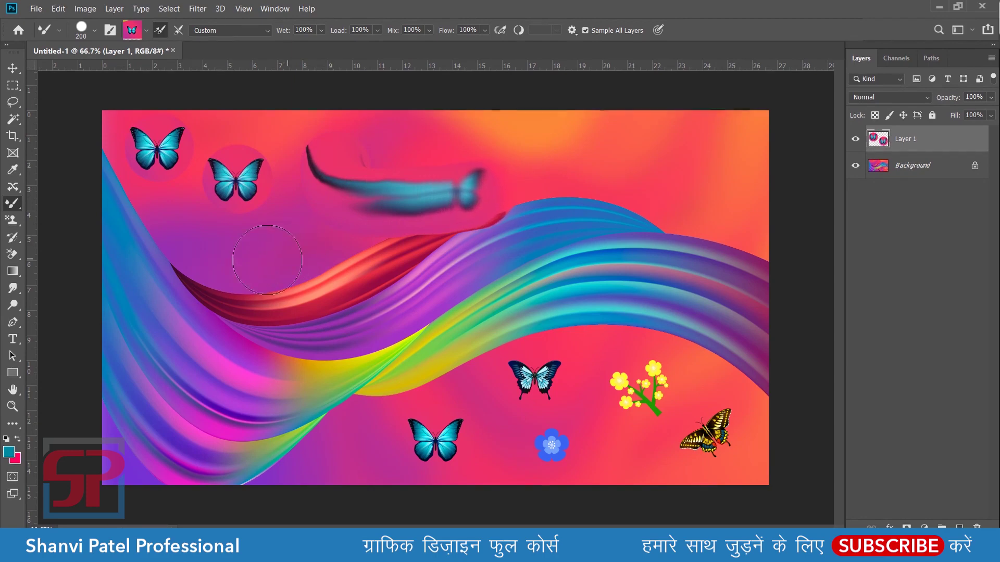
{"action": "left_click", "coordinate": [229, 249]}
Stamp butterflies all across the upper area, the wave and the right side of the canvas.
{"action": "left_click", "coordinate": [312, 249]}
{"action": "left_click", "coordinate": [582, 165]}
{"action": "left_click", "coordinate": [664, 164]}
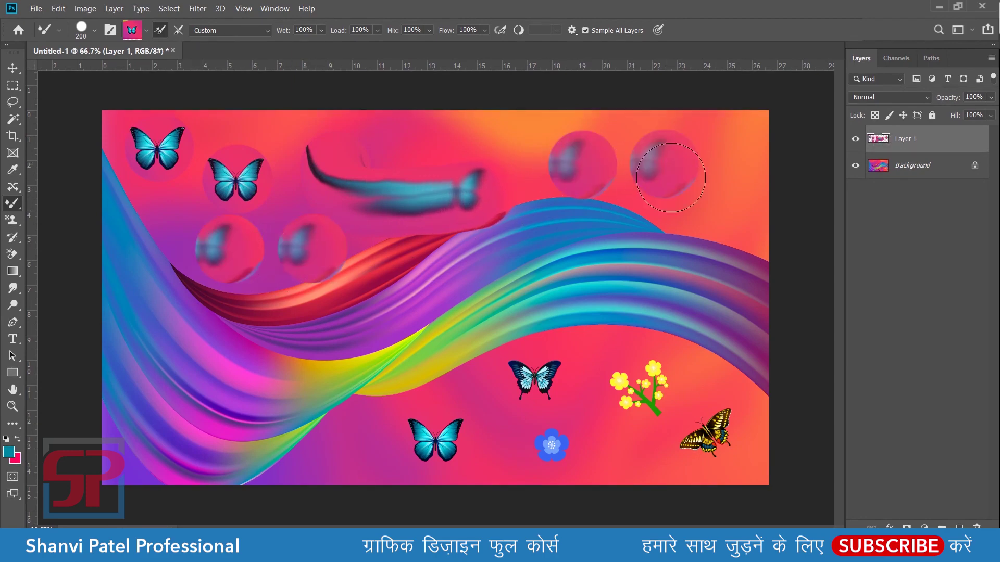
{"action": "left_click", "coordinate": [666, 296]}
{"action": "left_click", "coordinate": [523, 299]}
{"action": "left_click", "coordinate": [469, 301]}
{"action": "left_click", "coordinate": [414, 326]}
{"action": "left_click", "coordinate": [291, 346]}
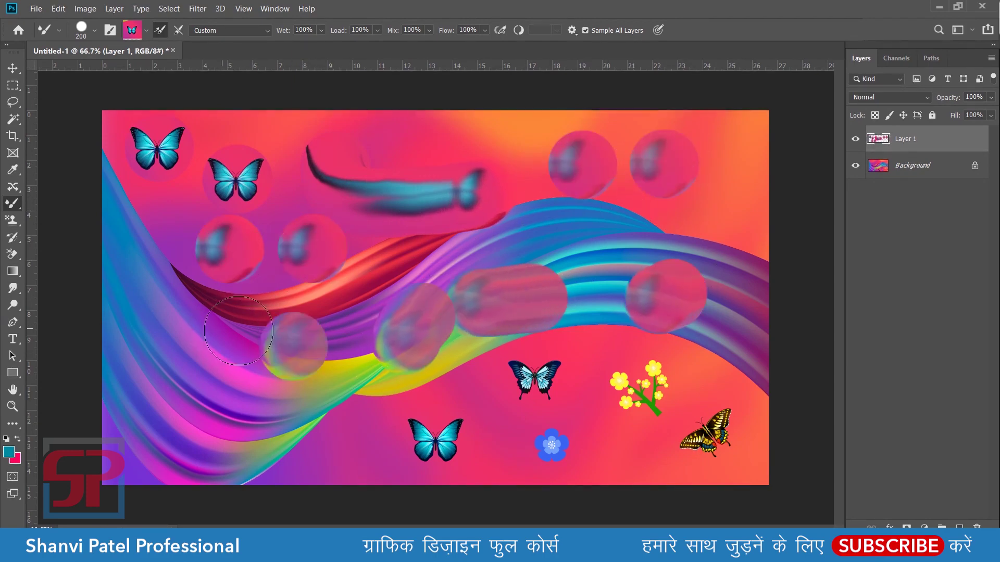
{"action": "left_click", "coordinate": [255, 346]}
{"action": "left_click", "coordinate": [341, 224]}
{"action": "left_click", "coordinate": [429, 163]}
{"action": "left_click", "coordinate": [542, 184]}
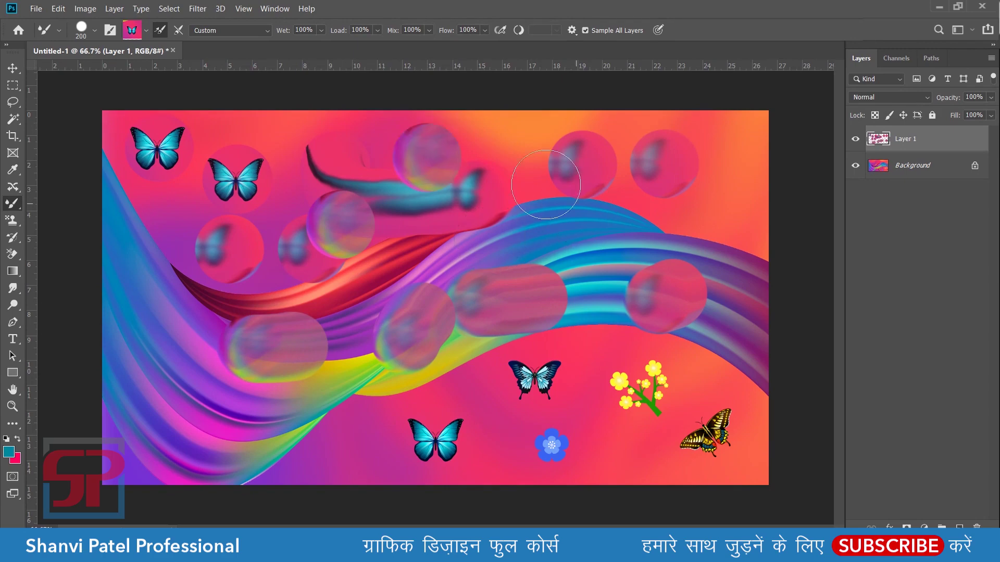
{"action": "left_click", "coordinate": [656, 234]}
{"action": "left_click", "coordinate": [705, 201]}
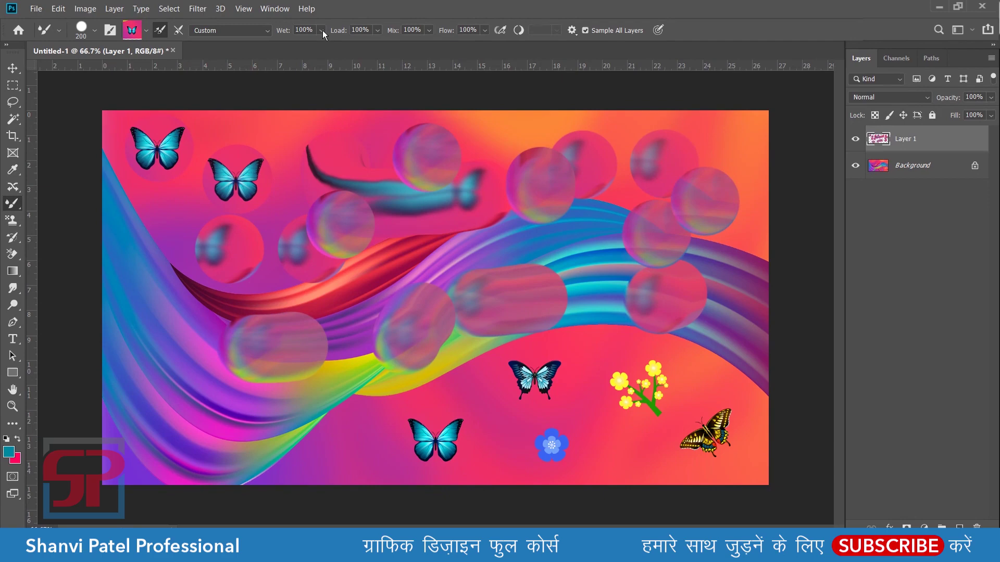
Lower brush load to 1% and flow to 1%, testing a stamp at each setting.
{"action": "left_click", "coordinate": [377, 31]}
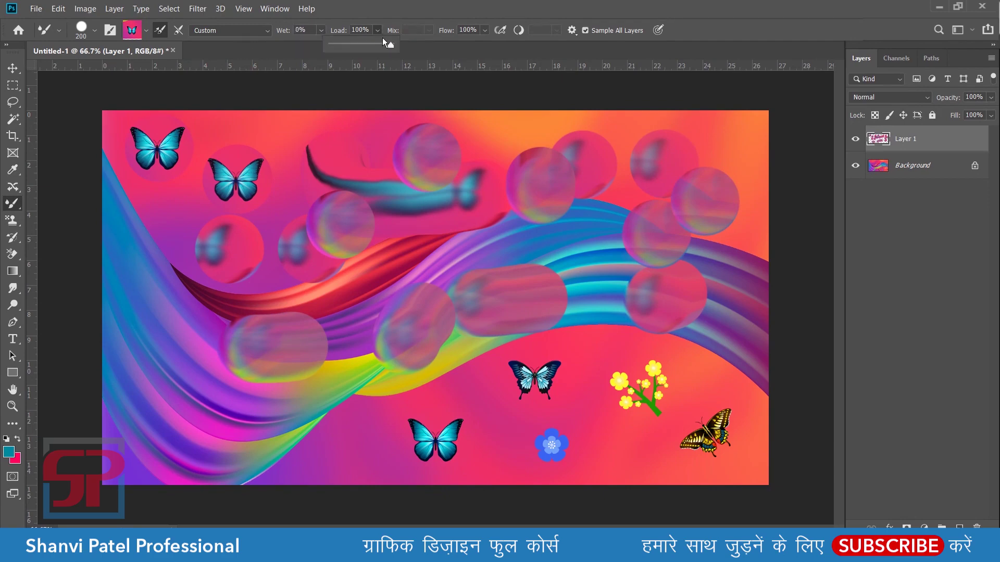
{"action": "left_click", "coordinate": [477, 131]}
{"action": "left_click", "coordinate": [467, 227]}
{"action": "left_click", "coordinate": [484, 30]}
{"action": "left_click", "coordinate": [343, 53]}
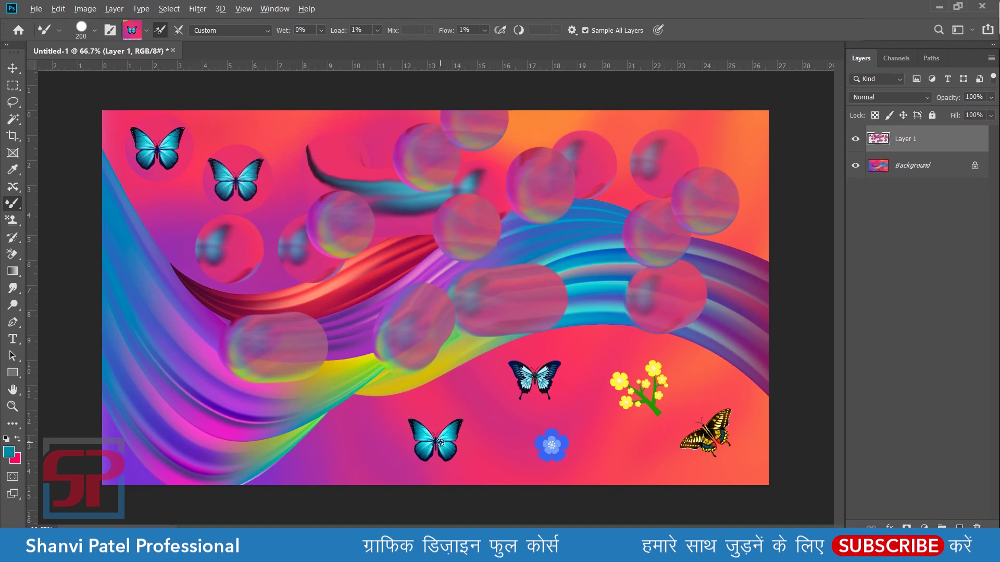
{"action": "left_click", "coordinate": [255, 411]}
Restore flow to 100%, stamp butterflies across the lower and upper canvas, then delete Layer 1.
{"action": "left_click", "coordinate": [484, 31]}
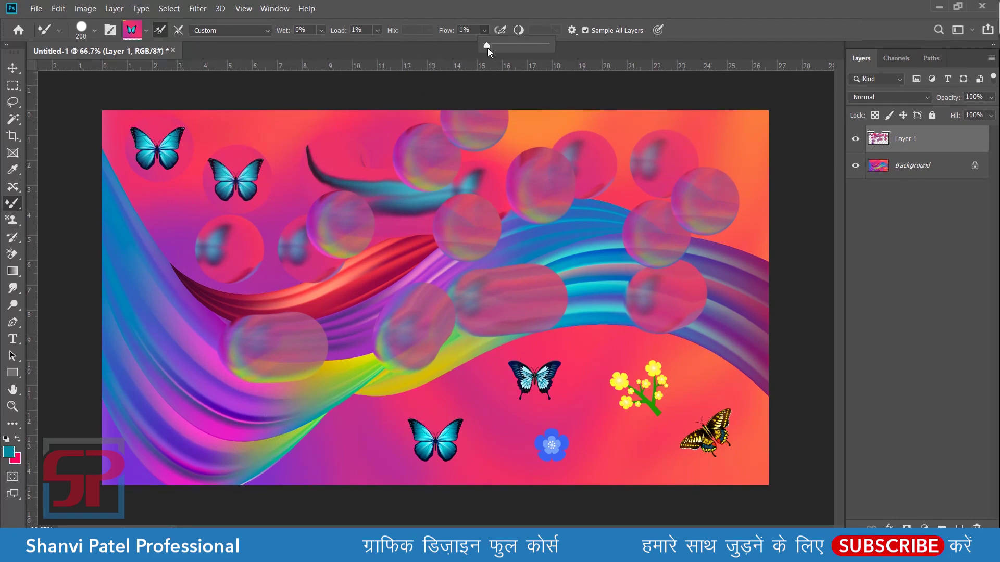
{"action": "left_click", "coordinate": [177, 383]}
{"action": "left_click", "coordinate": [286, 408]}
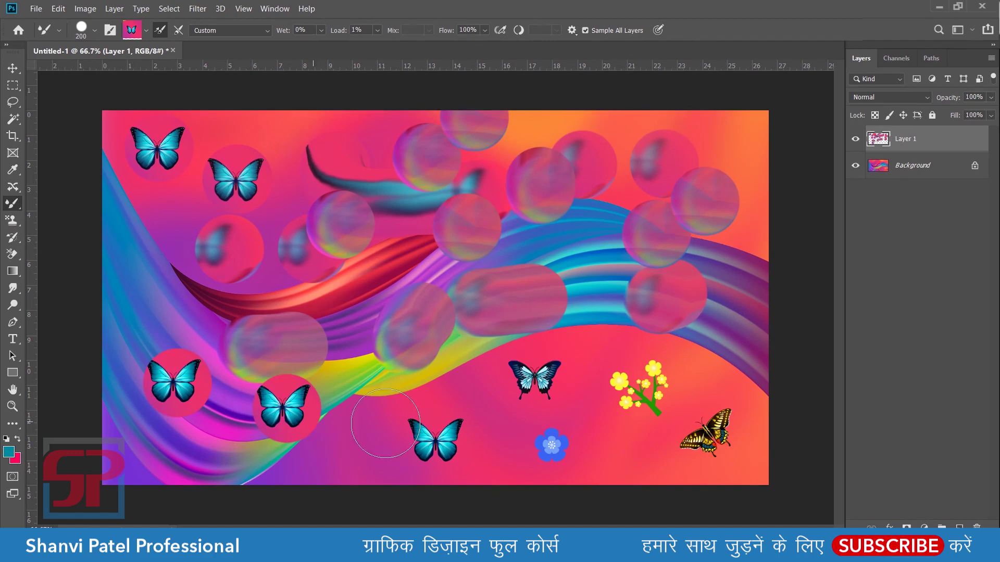
{"action": "left_click", "coordinate": [414, 295]}
{"action": "left_click", "coordinate": [295, 187]}
{"action": "left_click", "coordinate": [412, 178]}
{"action": "left_click", "coordinate": [561, 175]}
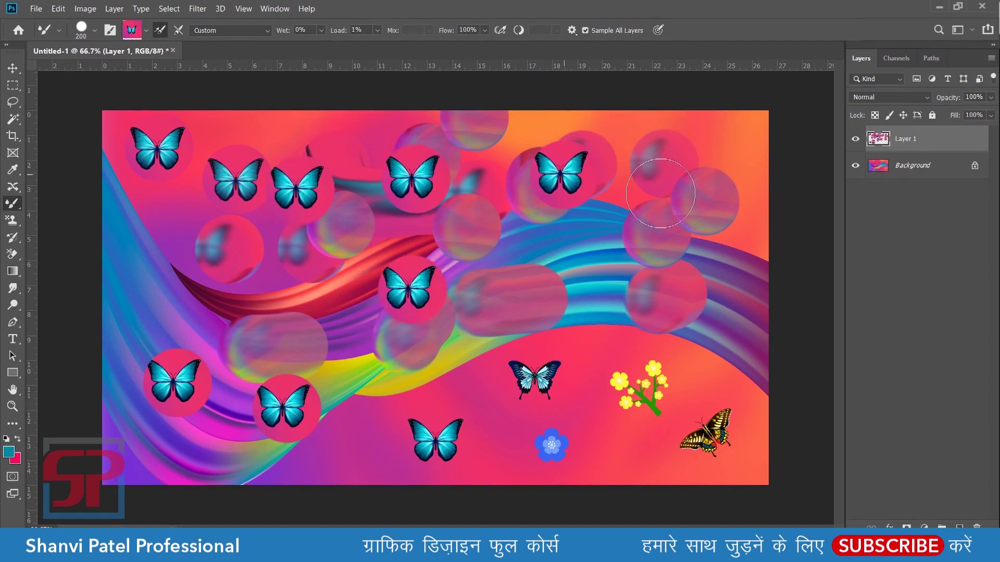
{"action": "left_click", "coordinate": [659, 191]}
{"action": "key", "text": "Delete"}
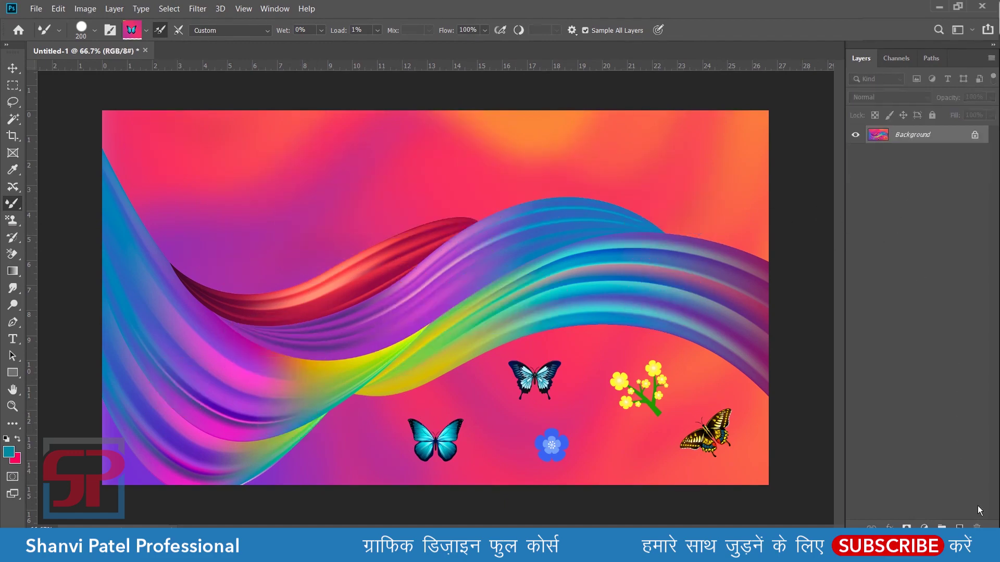
On a new layer, stamp four butterflies across the top and paint three smeared butterfly strokes.
{"action": "left_click", "coordinate": [959, 527]}
{"action": "left_click", "coordinate": [205, 169]}
{"action": "left_click", "coordinate": [296, 192]}
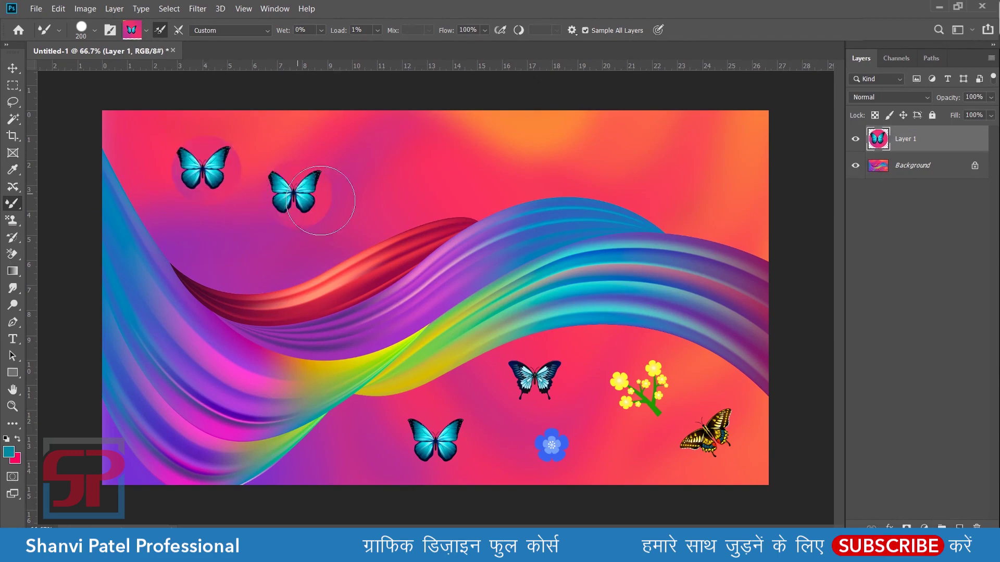
{"action": "left_click", "coordinate": [444, 191]}
{"action": "left_click", "coordinate": [493, 195]}
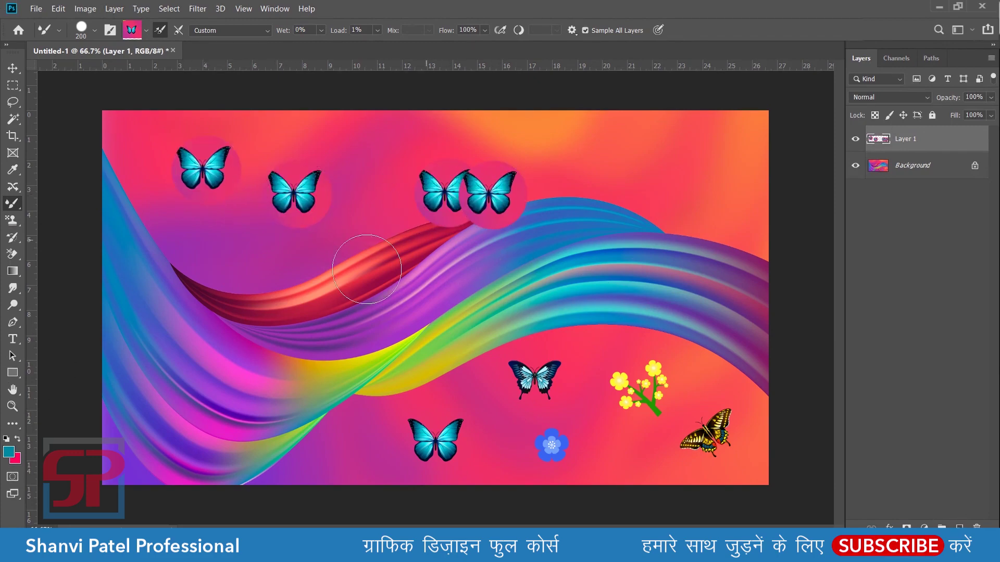
{"action": "left_click_drag", "start_coordinate": [307, 252], "coordinate": [297, 216]}
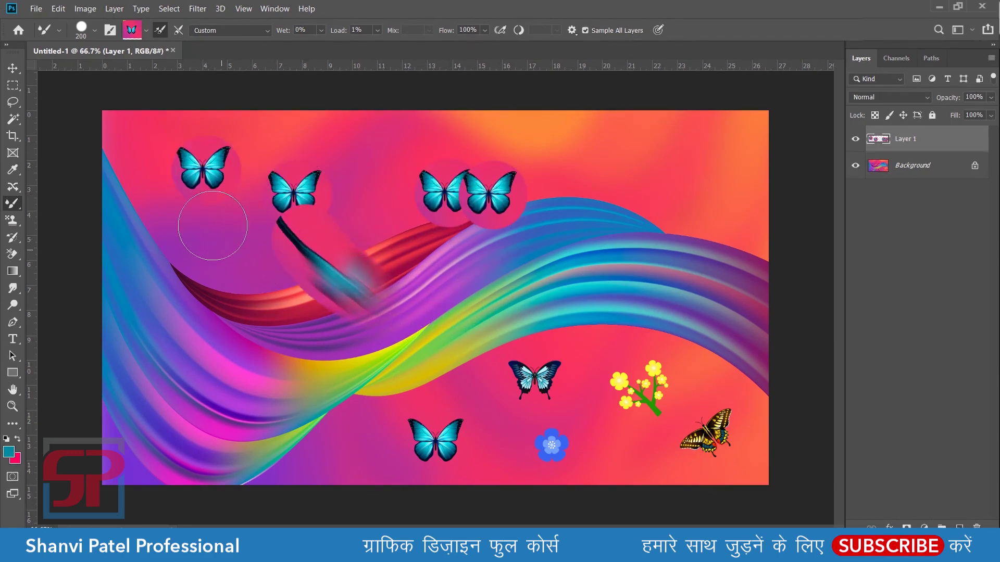
{"action": "left_click_drag", "start_coordinate": [212, 226], "coordinate": [255, 260]}
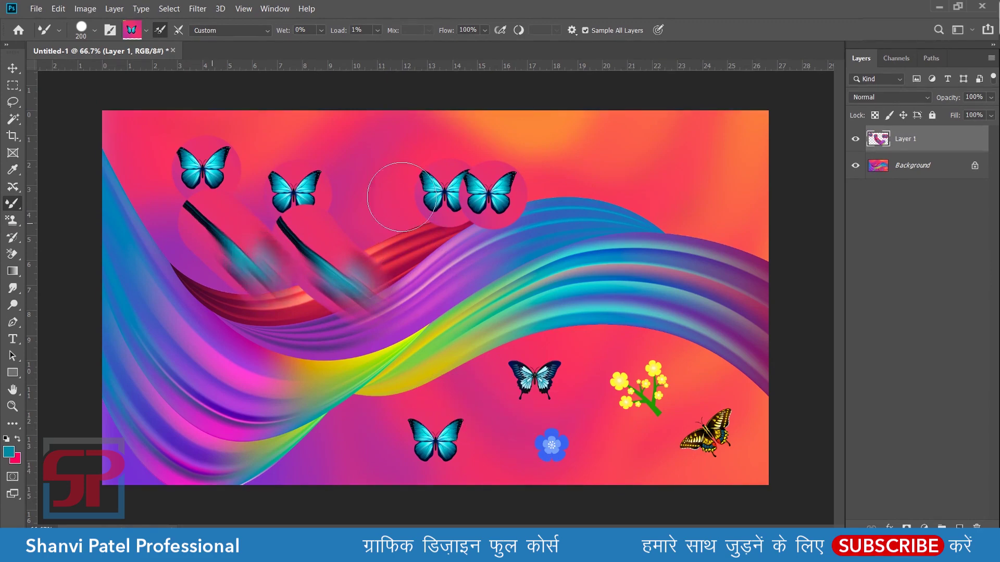
{"action": "left_click_drag", "start_coordinate": [320, 124], "coordinate": [401, 214]}
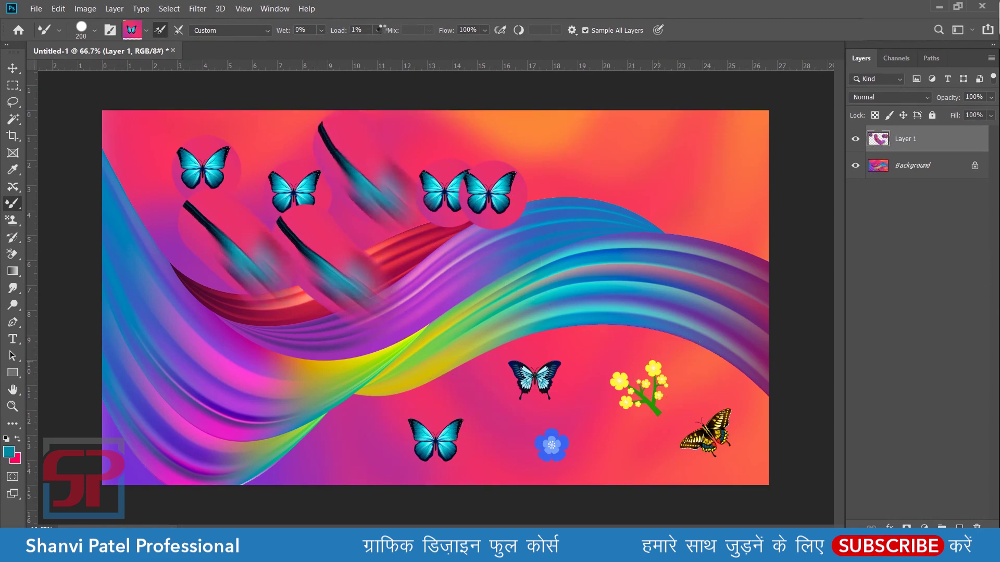
Raise brush load to 100% and drag long butterfly strokes at the top right and lower left.
{"action": "left_click", "coordinate": [377, 30]}
{"action": "left_click_drag", "start_coordinate": [384, 45], "coordinate": [443, 45]}
{"action": "left_click_drag", "start_coordinate": [565, 151], "coordinate": [630, 193]}
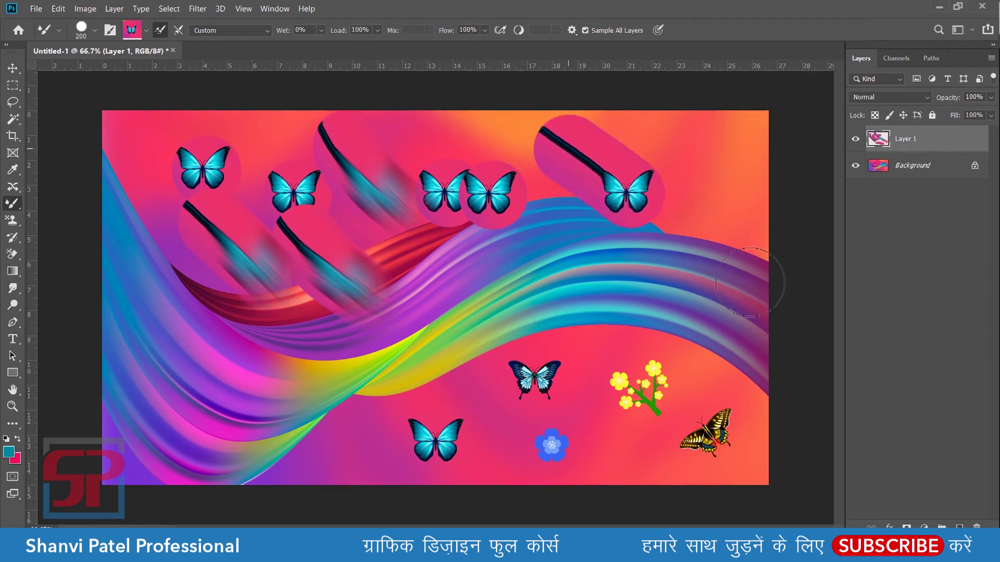
{"action": "left_click_drag", "start_coordinate": [750, 283], "coordinate": [812, 312]}
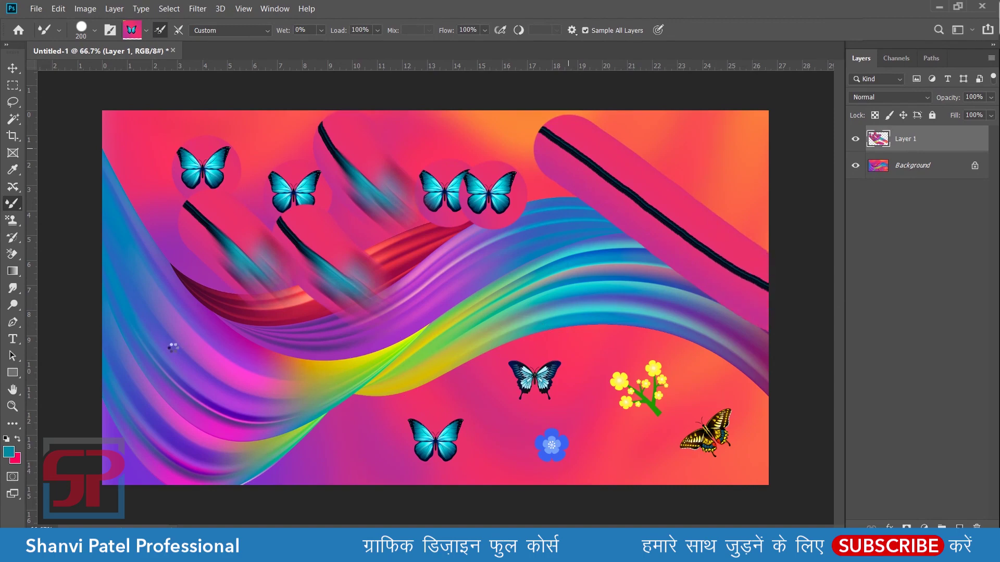
{"action": "left_click_drag", "start_coordinate": [172, 347], "coordinate": [340, 393]}
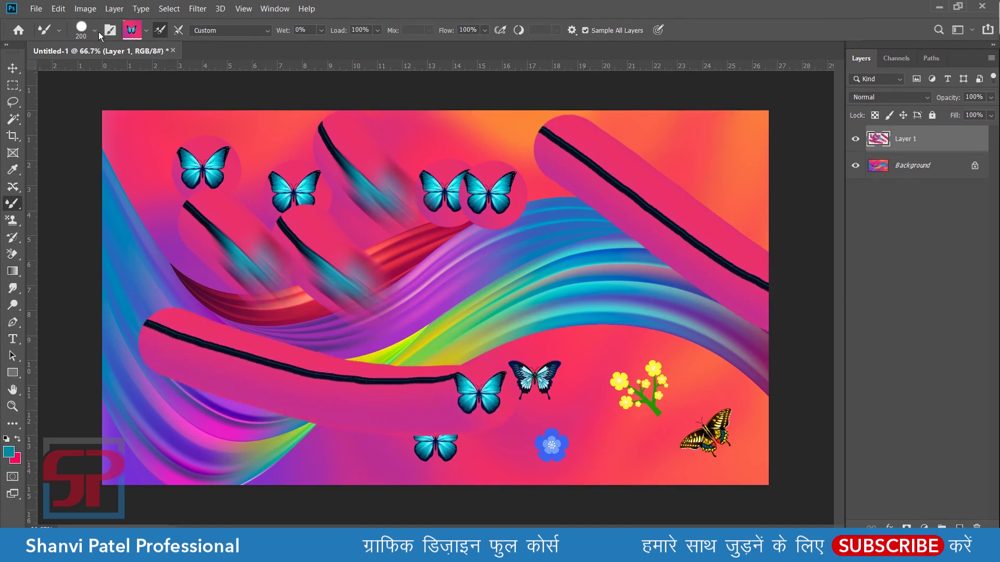
Raise brush spacing to 169% in Brush Settings and paint spaced butterfly test strokes.
{"action": "left_click", "coordinate": [95, 32]}
{"action": "left_click", "coordinate": [176, 5]}
{"action": "left_click", "coordinate": [113, 36]}
{"action": "left_click_drag", "start_coordinate": [605, 384], "coordinate": [693, 384]}
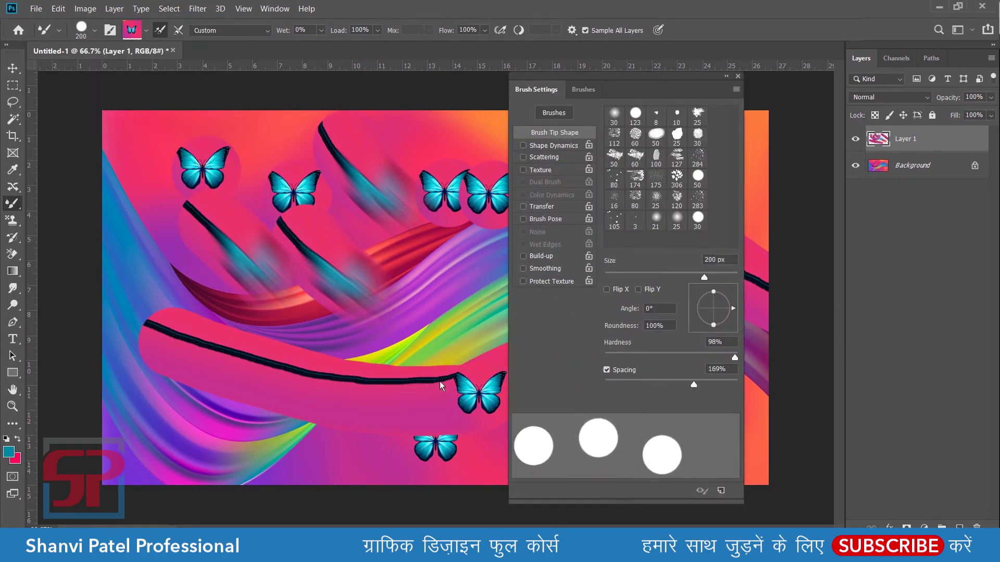
{"action": "left_click_drag", "start_coordinate": [166, 303], "coordinate": [421, 357]}
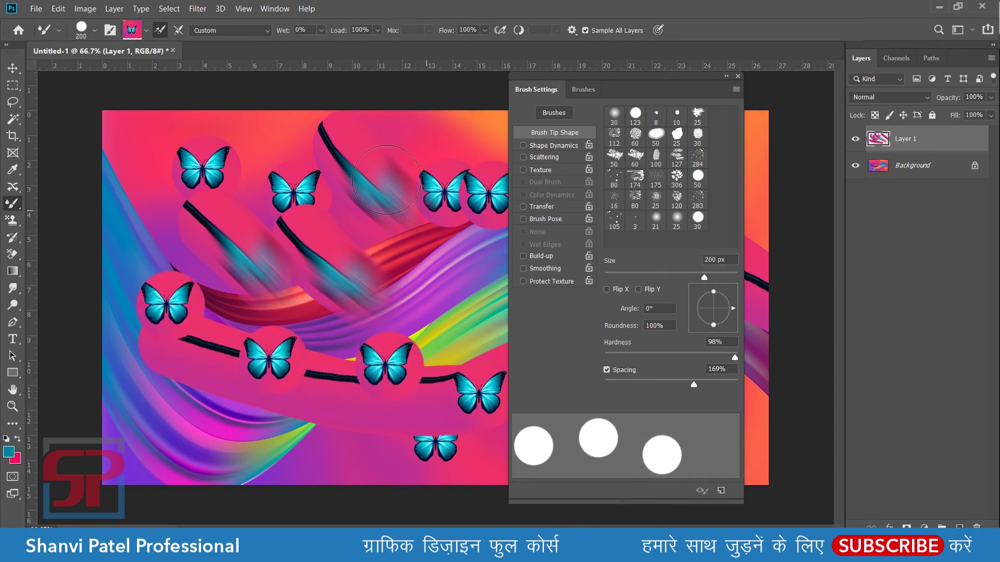
{"action": "left_click_drag", "start_coordinate": [369, 164], "coordinate": [164, 203]}
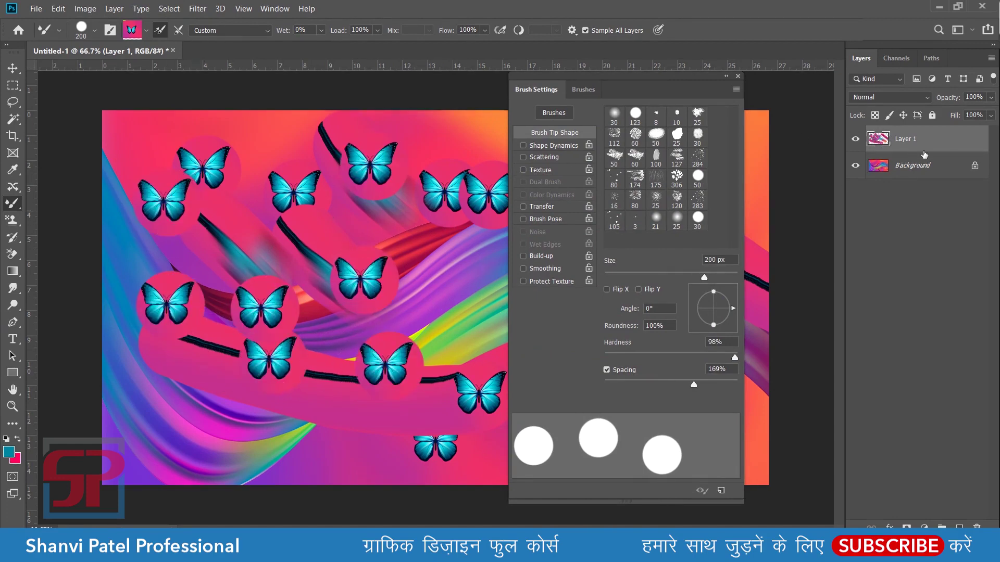
Delete the test Layer 1 and add a new empty layer.
{"action": "left_click", "coordinate": [977, 527]}
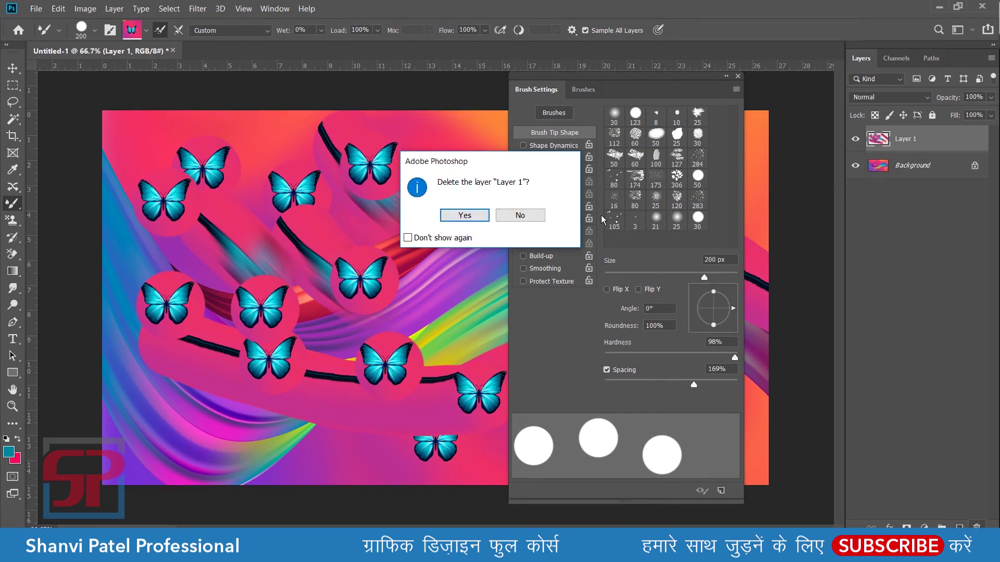
{"action": "key", "text": "Return"}
{"action": "left_click", "coordinate": [959, 527]}
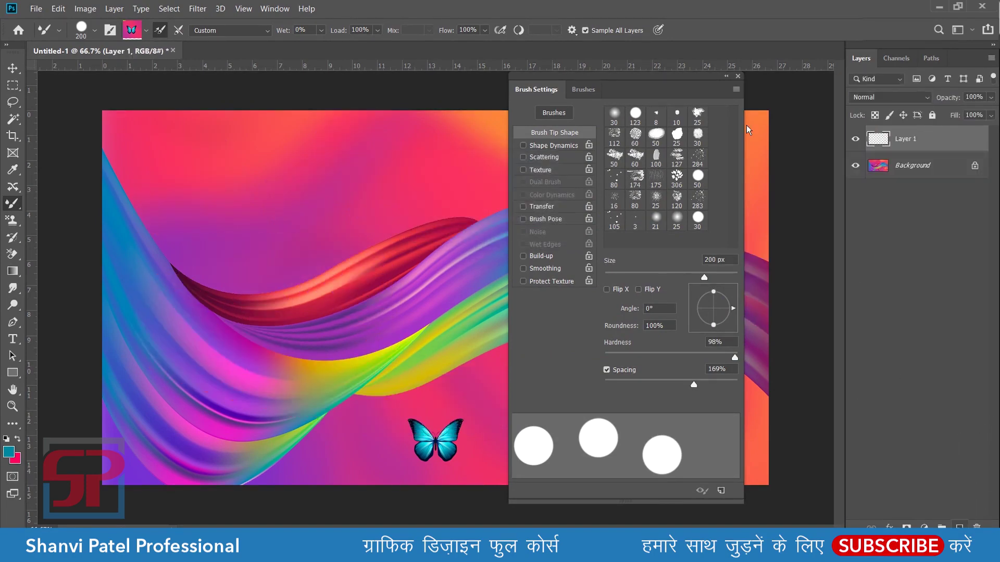
Set Mixer Brush spacing to 118% with a smaller size and paint looping small-butterfly trails.
{"action": "left_click_drag", "start_coordinate": [658, 91], "coordinate": [939, 43]}
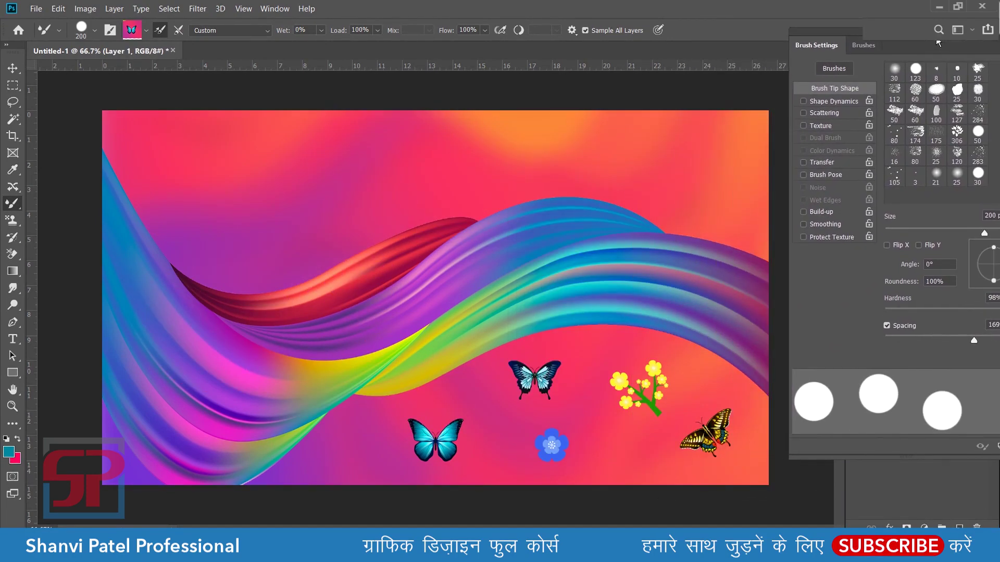
{"action": "left_click_drag", "start_coordinate": [969, 342], "coordinate": [954, 342]}
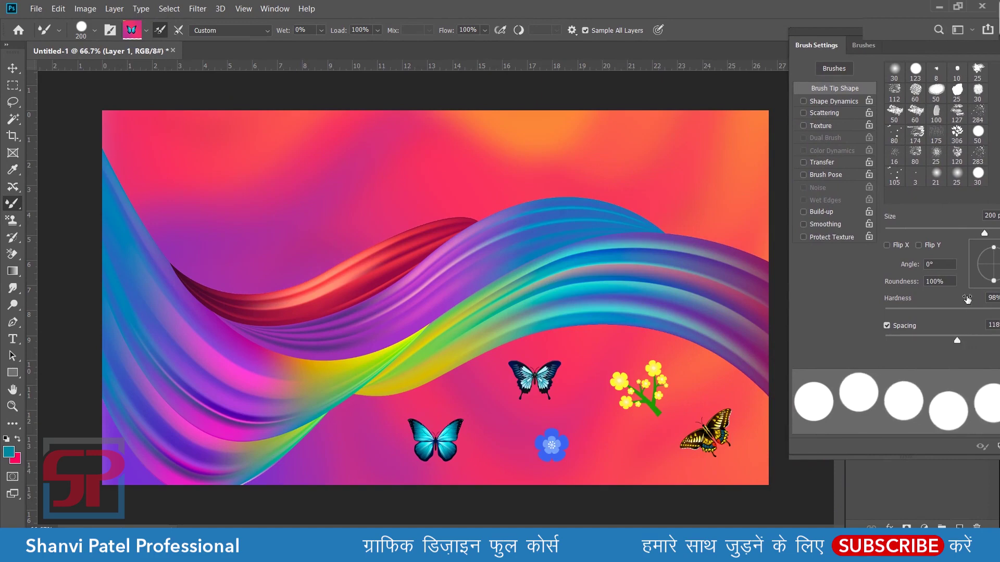
{"action": "left_click_drag", "start_coordinate": [942, 236], "coordinate": [911, 236]}
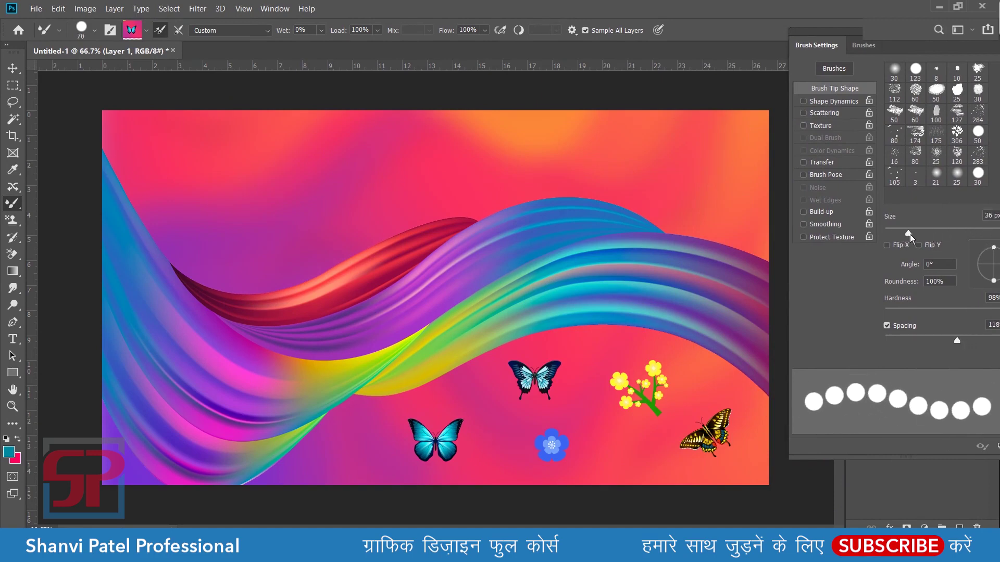
{"action": "mouse_move", "coordinate": [178, 140]}
{"action": "left_mouse_down"}
{"action": "mouse_move", "coordinate": [219, 232]}
{"action": "mouse_move", "coordinate": [427, 175]}
{"action": "mouse_move", "coordinate": [323, 288]}
{"action": "mouse_move", "coordinate": [273, 372]}
{"action": "left_mouse_up"}
{"action": "mouse_move", "coordinate": [603, 233]}
{"action": "left_mouse_down"}
{"action": "mouse_move", "coordinate": [419, 331]}
{"action": "mouse_move", "coordinate": [665, 234]}
{"action": "left_mouse_up"}
{"action": "mouse_move", "coordinate": [547, 145]}
{"action": "left_mouse_down"}
{"action": "mouse_move", "coordinate": [257, 168]}
{"action": "mouse_move", "coordinate": [192, 283]}
{"action": "mouse_move", "coordinate": [247, 449]}
{"action": "mouse_move", "coordinate": [371, 406]}
{"action": "left_mouse_up"}
{"action": "left_click_drag", "start_coordinate": [306, 385], "coordinate": [384, 318]}
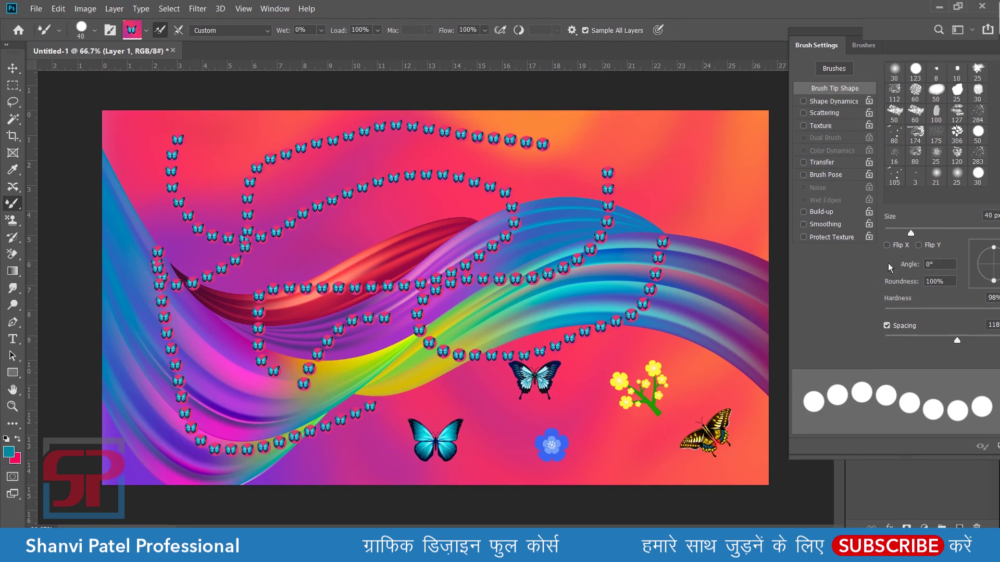
Enlarge the brush to 89 px and paint loops of large butterfly stamps.
{"action": "left_click_drag", "start_coordinate": [919, 232], "coordinate": [943, 232]}
{"action": "mouse_move", "coordinate": [534, 206]}
{"action": "left_mouse_down"}
{"action": "mouse_move", "coordinate": [498, 206]}
{"action": "mouse_move", "coordinate": [314, 278]}
{"action": "mouse_move", "coordinate": [560, 198]}
{"action": "mouse_move", "coordinate": [682, 271]}
{"action": "mouse_move", "coordinate": [571, 331]}
{"action": "left_mouse_up"}
{"action": "mouse_move", "coordinate": [288, 155]}
{"action": "left_mouse_down"}
{"action": "mouse_move", "coordinate": [254, 161]}
{"action": "mouse_move", "coordinate": [258, 286]}
{"action": "left_mouse_up"}
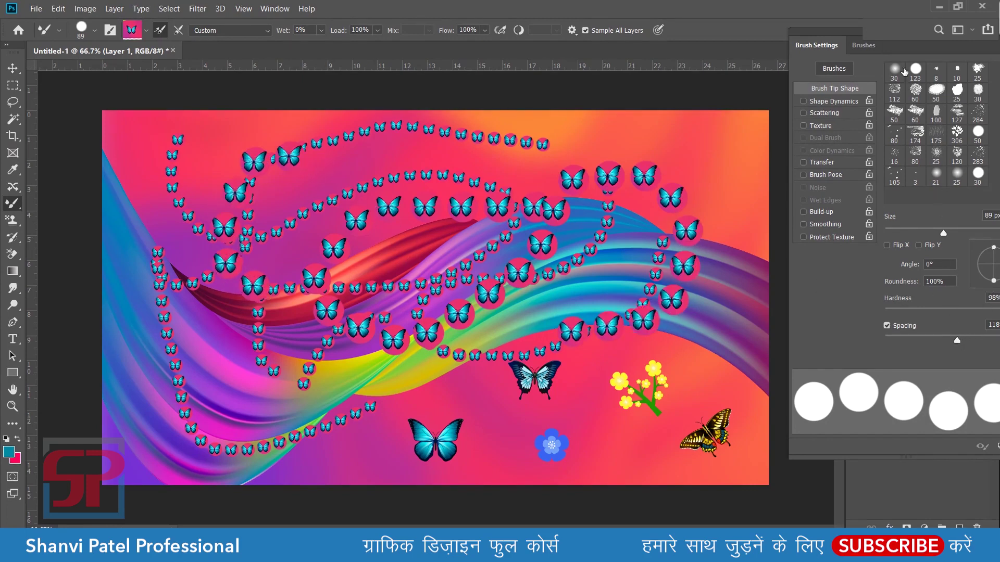
Soften the brush to 29% hardness, paint soft butterfly strokes, then send Layer 1 to the trash.
{"action": "left_click_drag", "start_coordinate": [926, 42], "coordinate": [833, 32]}
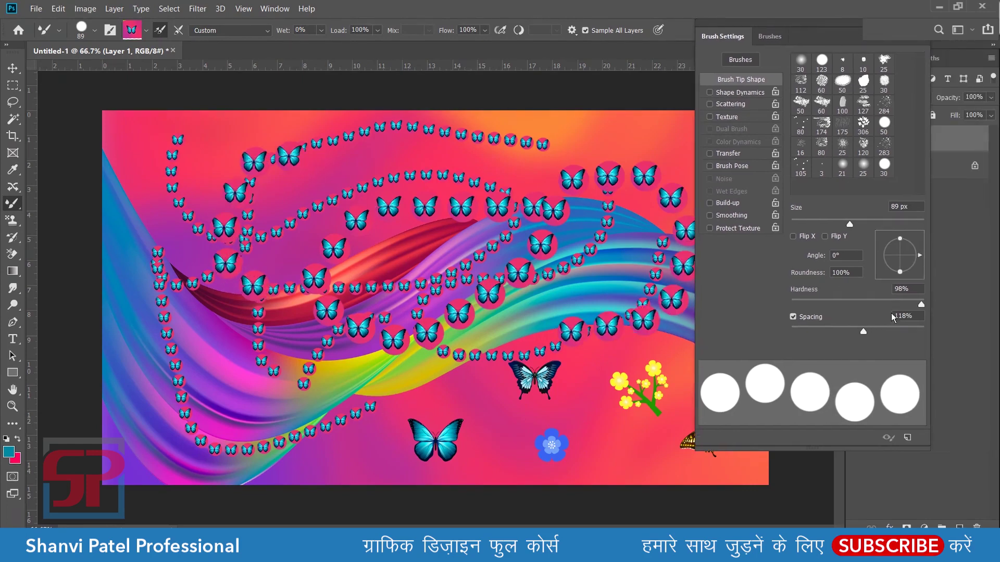
{"action": "left_click_drag", "start_coordinate": [919, 306], "coordinate": [830, 305]}
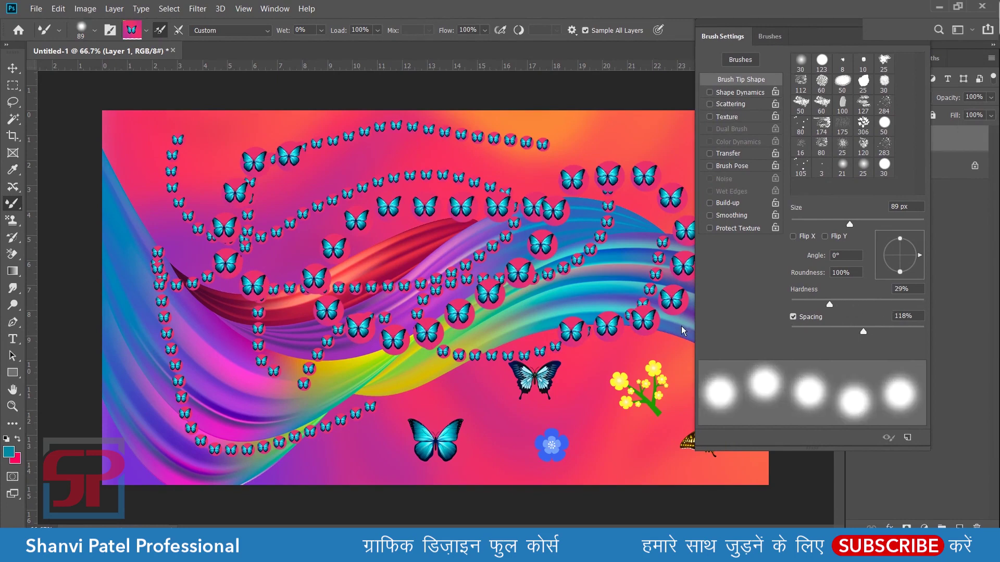
{"action": "mouse_move", "coordinate": [302, 145]}
{"action": "left_mouse_down"}
{"action": "mouse_move", "coordinate": [281, 265]}
{"action": "mouse_move", "coordinate": [354, 198]}
{"action": "mouse_move", "coordinate": [568, 174]}
{"action": "mouse_move", "coordinate": [304, 121]}
{"action": "mouse_move", "coordinate": [175, 250]}
{"action": "mouse_move", "coordinate": [318, 404]}
{"action": "mouse_move", "coordinate": [562, 274]}
{"action": "mouse_move", "coordinate": [379, 439]}
{"action": "mouse_move", "coordinate": [648, 437]}
{"action": "left_mouse_up"}
{"action": "mouse_move", "coordinate": [142, 130]}
{"action": "left_mouse_down"}
{"action": "mouse_move", "coordinate": [120, 276]}
{"action": "mouse_move", "coordinate": [314, 274]}
{"action": "mouse_move", "coordinate": [489, 383]}
{"action": "mouse_move", "coordinate": [475, 350]}
{"action": "left_mouse_up"}
{"action": "left_click_drag", "start_coordinate": [831, 33], "coordinate": [696, 14]}
{"action": "left_click", "coordinate": [977, 527]}
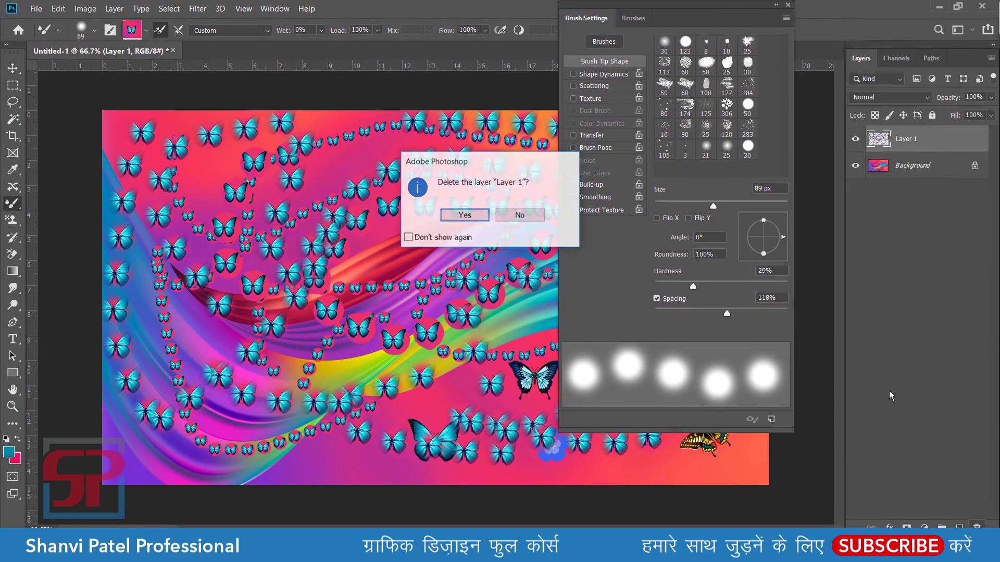
Confirm deleting Layer 1 and stamp rows of blue flowers across the upper and middle canvas.
{"action": "left_click", "coordinate": [458, 218]}
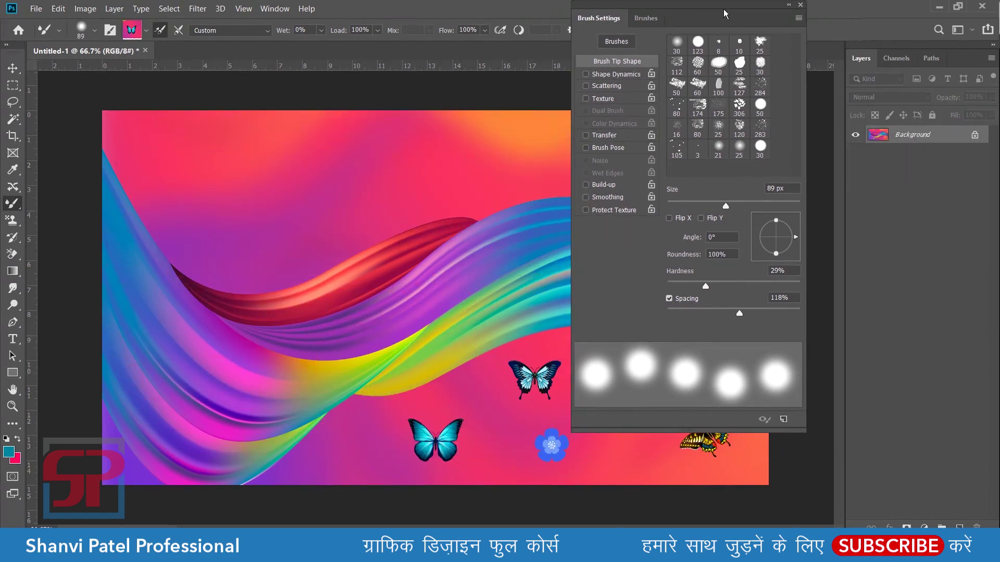
{"action": "left_click_drag", "start_coordinate": [711, 27], "coordinate": [246, 53]}
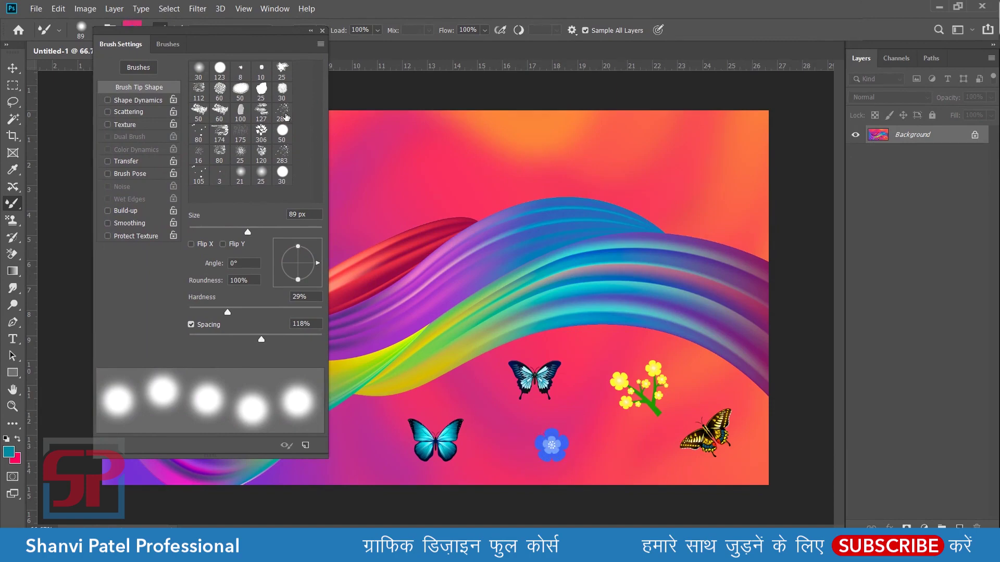
{"action": "left_click_drag", "start_coordinate": [227, 36], "coordinate": [735, 36]}
{"action": "mouse_move", "coordinate": [181, 183]}
{"action": "left_mouse_down"}
{"action": "mouse_move", "coordinate": [397, 175]}
{"action": "mouse_move", "coordinate": [538, 196]}
{"action": "left_mouse_up"}
{"action": "left_click_drag", "start_coordinate": [301, 163], "coordinate": [373, 152]}
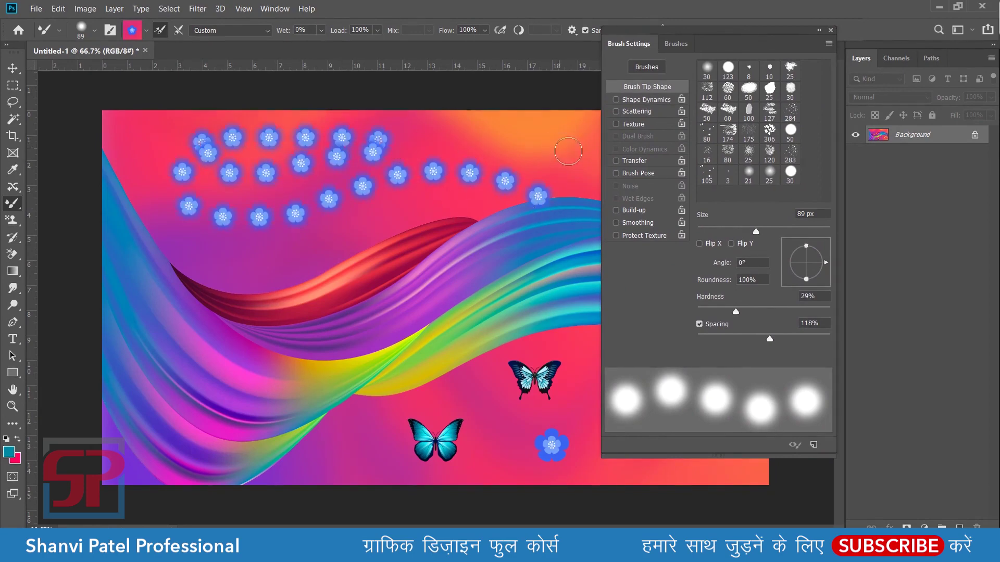
{"action": "left_click_drag", "start_coordinate": [558, 147], "coordinate": [587, 169]}
{"action": "left_click_drag", "start_coordinate": [209, 287], "coordinate": [281, 276]}
{"action": "left_click_drag", "start_coordinate": [389, 291], "coordinate": [462, 292]}
{"action": "left_click_drag", "start_coordinate": [531, 315], "coordinate": [432, 356]}
Stamp arcs of blue flowers over the lower canvas, left side and centre.
{"action": "left_click_drag", "start_coordinate": [264, 389], "coordinate": [290, 368]}
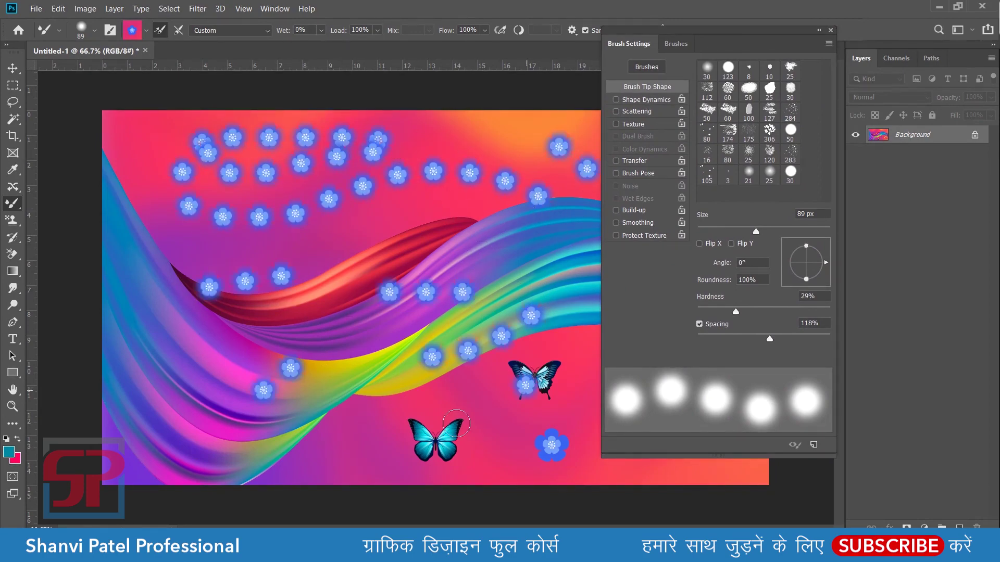
{"action": "left_click_drag", "start_coordinate": [525, 385], "coordinate": [435, 425]}
{"action": "left_click_drag", "start_coordinate": [370, 353], "coordinate": [372, 423]}
{"action": "left_click_drag", "start_coordinate": [173, 326], "coordinate": [167, 396]}
{"action": "left_click_drag", "start_coordinate": [107, 177], "coordinate": [181, 299]}
{"action": "left_click_drag", "start_coordinate": [185, 256], "coordinate": [357, 229]}
{"action": "left_click_drag", "start_coordinate": [468, 201], "coordinate": [383, 315]}
{"action": "left_click_drag", "start_coordinate": [280, 356], "coordinate": [288, 415]}
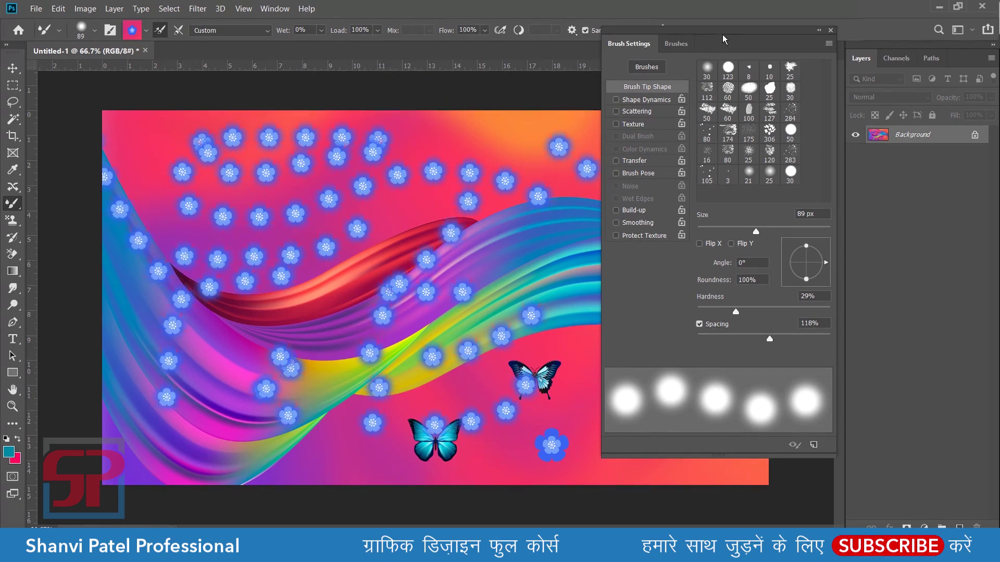
Stamp blue flowers on the right side, around the right-hand wave and along the bottom-left wave.
{"action": "left_click_drag", "start_coordinate": [716, 31], "coordinate": [879, 24]}
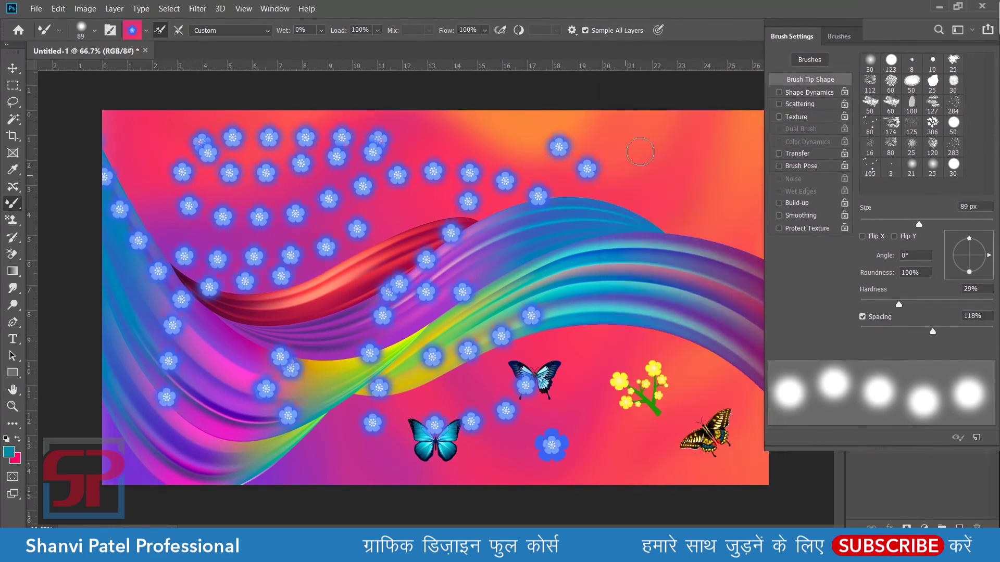
{"action": "left_click_drag", "start_coordinate": [639, 152], "coordinate": [660, 265]}
{"action": "left_click_drag", "start_coordinate": [531, 227], "coordinate": [552, 298]}
{"action": "left_click_drag", "start_coordinate": [736, 311], "coordinate": [714, 366]}
{"action": "left_click_drag", "start_coordinate": [608, 217], "coordinate": [579, 319]}
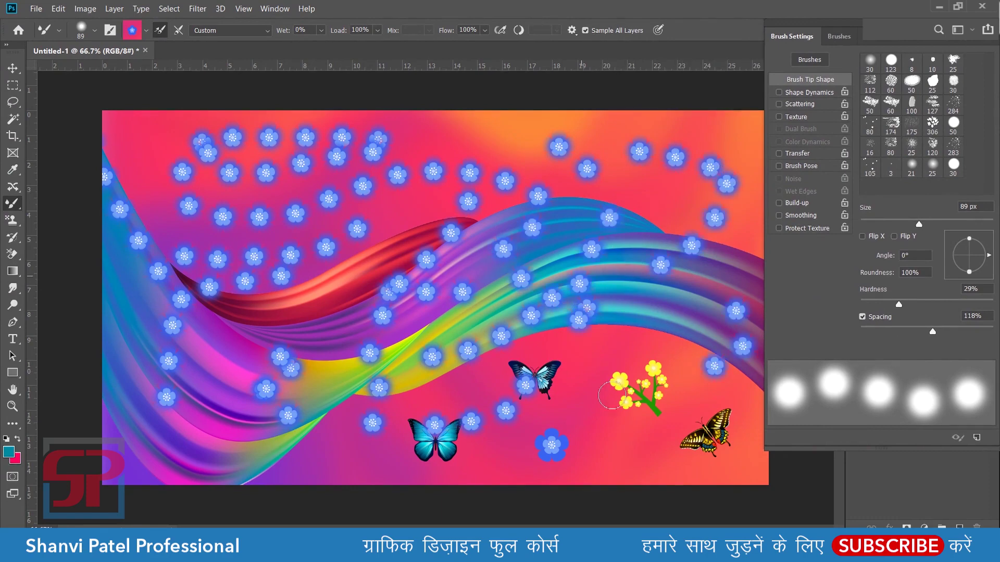
{"action": "left_click_drag", "start_coordinate": [612, 401], "coordinate": [590, 428]}
{"action": "left_click_drag", "start_coordinate": [339, 410], "coordinate": [268, 426]}
{"action": "left_click_drag", "start_coordinate": [147, 423], "coordinate": [349, 476]}
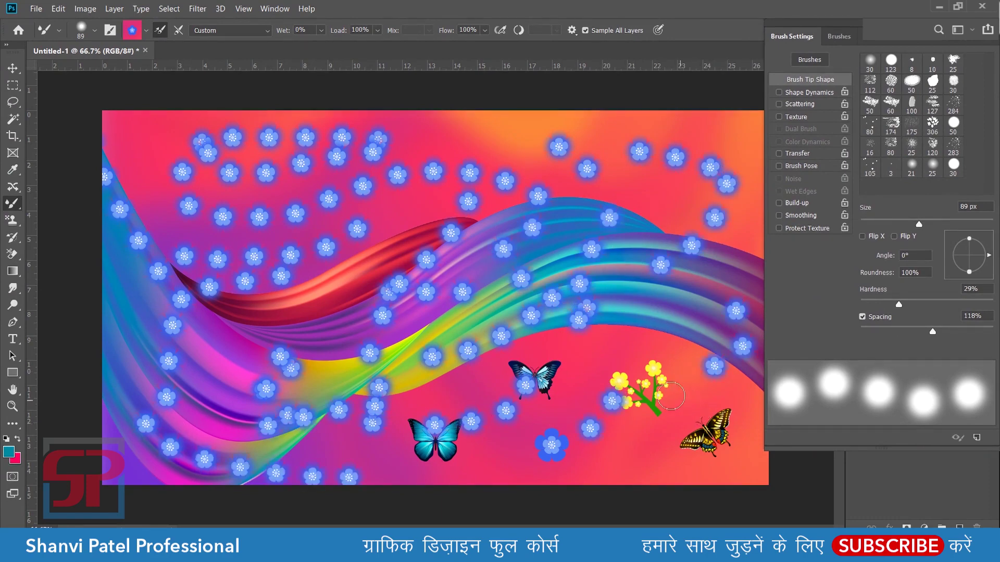
Load the yellow flower sample and stamp yellow flowers across the upper half.
{"action": "left_click", "coordinate": [647, 371], "text": "alt"}
{"action": "left_click_drag", "start_coordinate": [265, 250], "coordinate": [315, 199]}
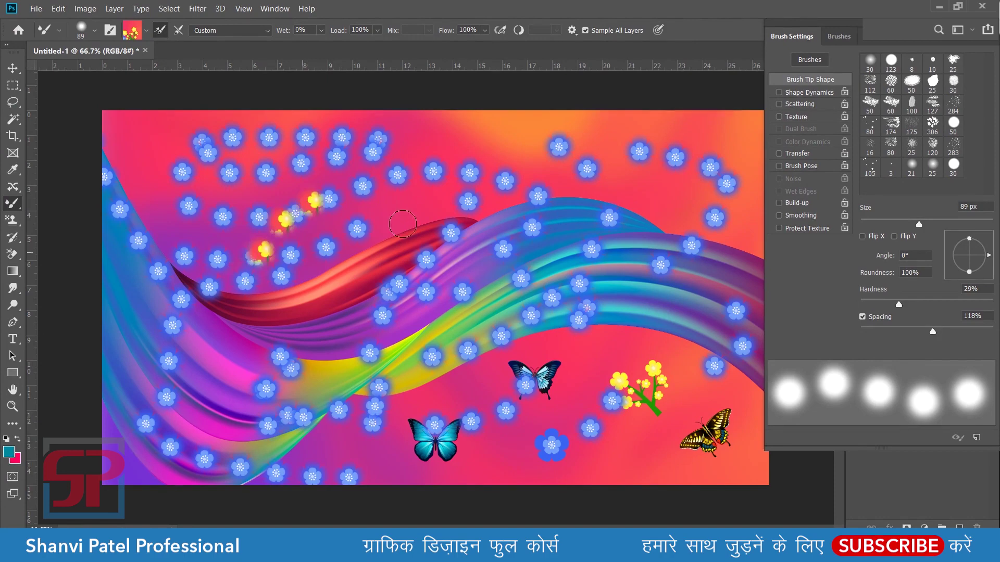
{"action": "left_click_drag", "start_coordinate": [411, 221], "coordinate": [488, 295]}
{"action": "left_click_drag", "start_coordinate": [578, 196], "coordinate": [360, 193]}
{"action": "left_click_drag", "start_coordinate": [316, 238], "coordinate": [292, 373]}
{"action": "left_click_drag", "start_coordinate": [245, 348], "coordinate": [460, 314]}
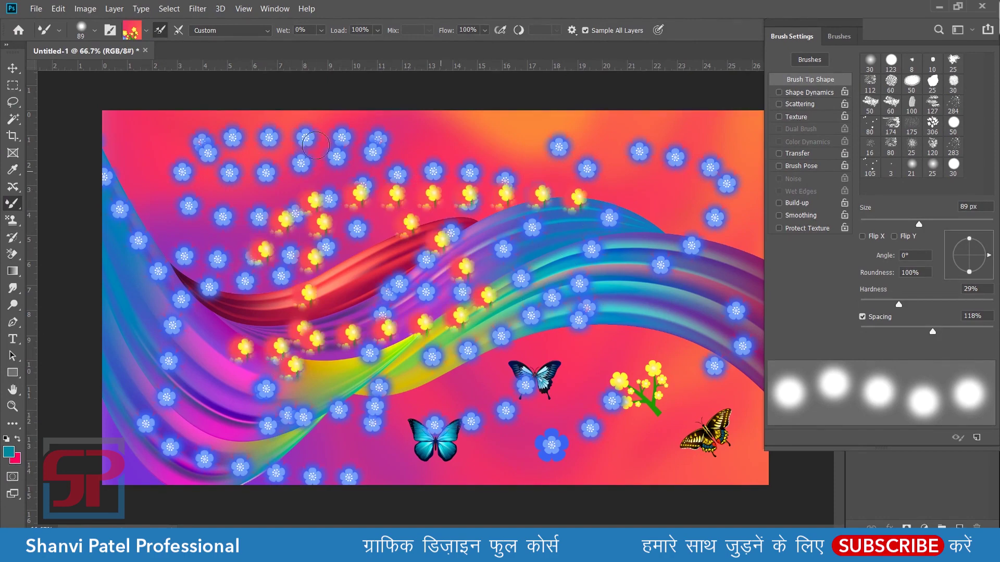
{"action": "left_click_drag", "start_coordinate": [346, 145], "coordinate": [130, 130]}
{"action": "left_click_drag", "start_coordinate": [568, 125], "coordinate": [605, 138]}
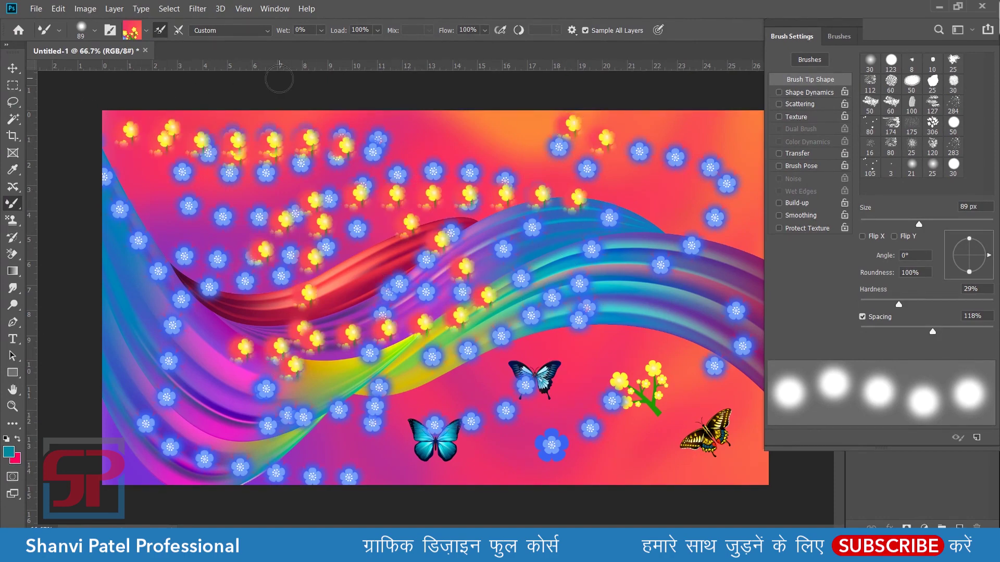
{"action": "left_click_drag", "start_coordinate": [934, 41], "coordinate": [606, 56]}
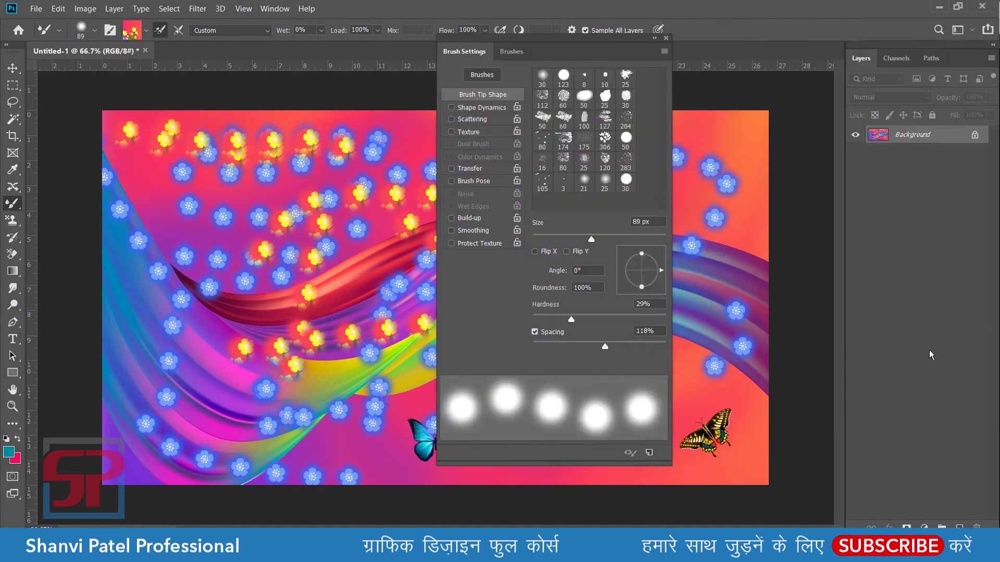
Undo all seven yellow and blue flower strokes, then add a new empty Layer 1 above Background.
{"action": "key", "text": "ctrl+z"}
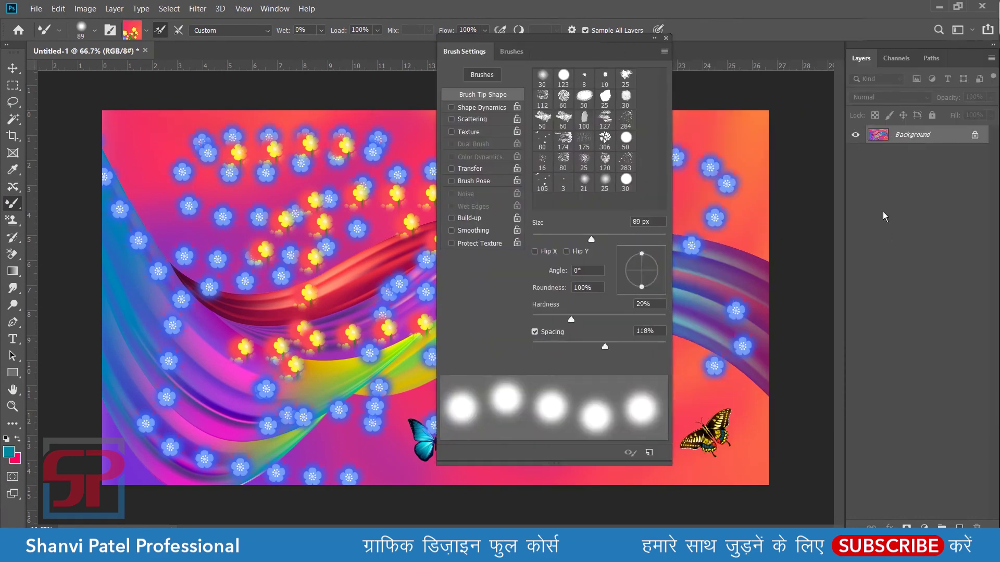
{"action": "key", "text": "ctrl+z"}
{"action": "key", "text": "ctrl+z"}
{"action": "key", "text": "ctrl+z"}
{"action": "key", "text": "ctrl+z"}
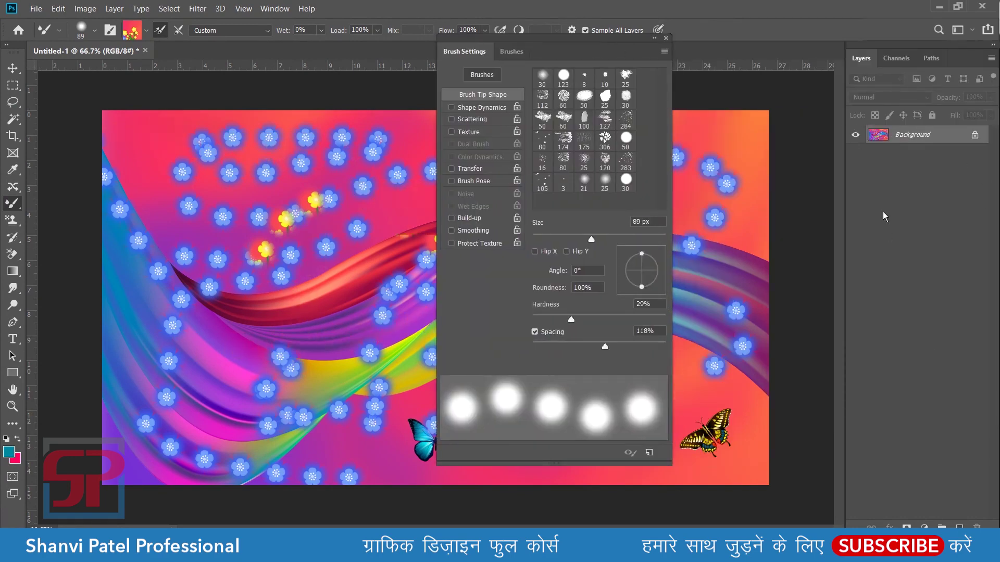
{"action": "key", "text": "ctrl+z"}
{"action": "key", "text": "ctrl+z"}
{"action": "key", "text": "ctrl+z"}
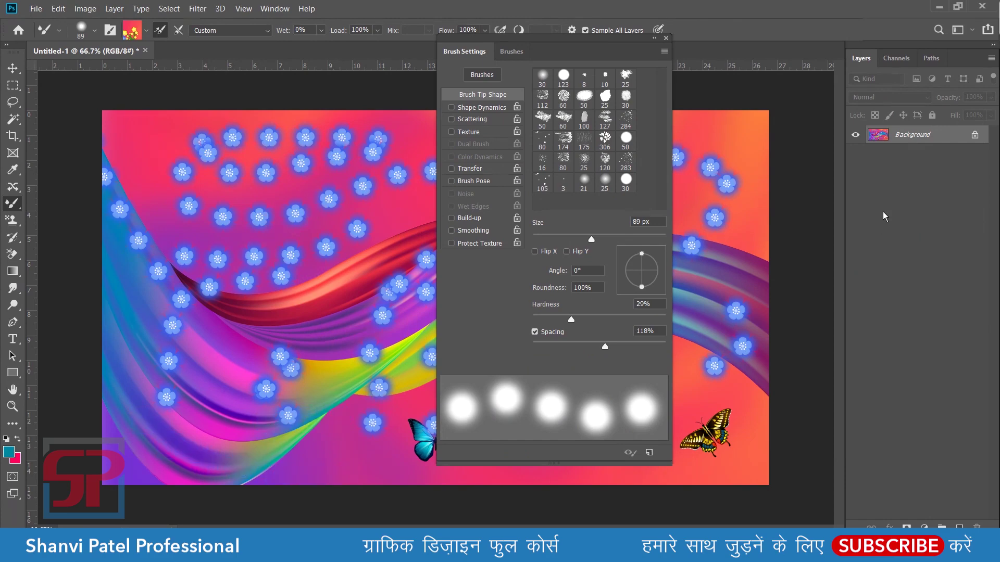
{"action": "key", "text": "ctrl+z"}
{"action": "key", "text": "ctrl+z"}
{"action": "key", "text": "ctrl+z"}
{"action": "key", "text": "ctrl+z"}
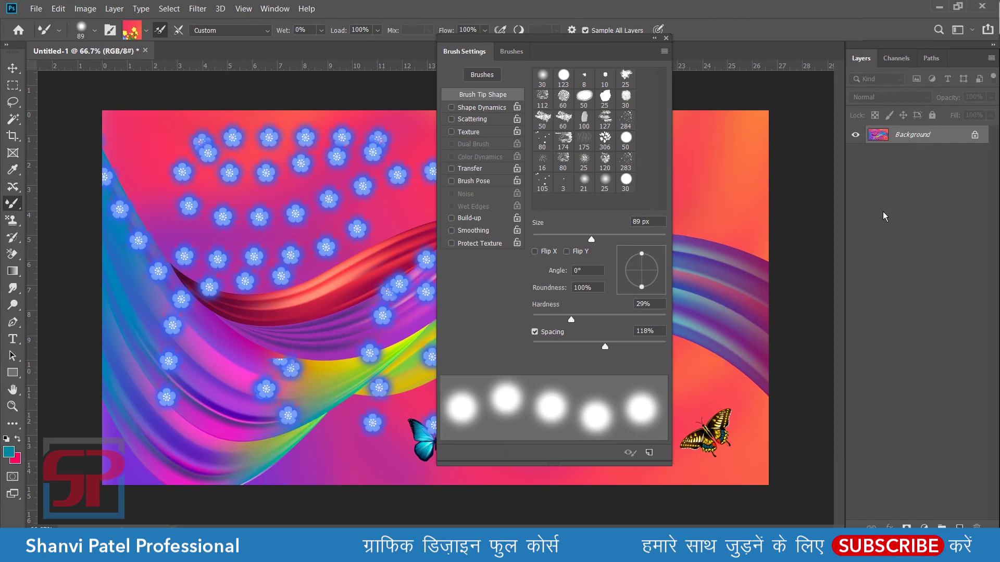
{"action": "key", "text": "ctrl+z"}
{"action": "key", "text": "ctrl+z"}
{"action": "key", "text": "ctrl+z"}
{"action": "key", "text": "ctrl+z"}
{"action": "key", "text": "ctrl+z"}
{"action": "key", "text": "ctrl+z"}
{"action": "key", "text": "ctrl+z"}
{"action": "key", "text": "ctrl+z"}
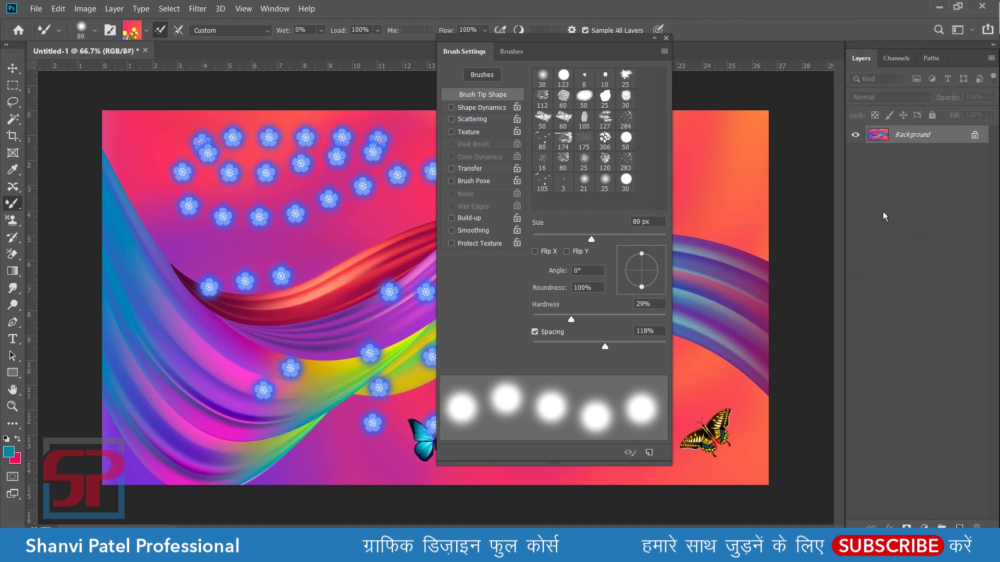
{"action": "key", "text": "ctrl+z"}
{"action": "key", "text": "ctrl+z"}
{"action": "key", "text": "ctrl+z"}
{"action": "key", "text": "ctrl+z"}
{"action": "key", "text": "ctrl+z"}
{"action": "key", "text": "ctrl+z"}
{"action": "key", "text": "ctrl+z"}
{"action": "key", "text": "ctrl+z"}
{"action": "key", "text": "ctrl+z"}
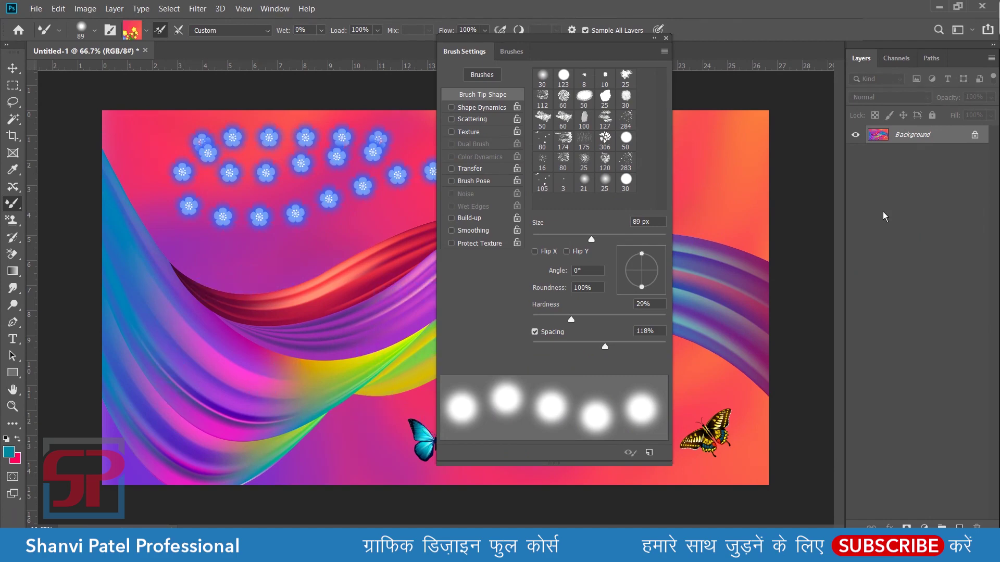
{"action": "key", "text": "ctrl+z"}
{"action": "key", "text": "ctrl+z"}
{"action": "key", "text": "ctrl+z"}
{"action": "key", "text": "ctrl+z"}
{"action": "key", "text": "ctrl+z"}
{"action": "key", "text": "ctrl+z"}
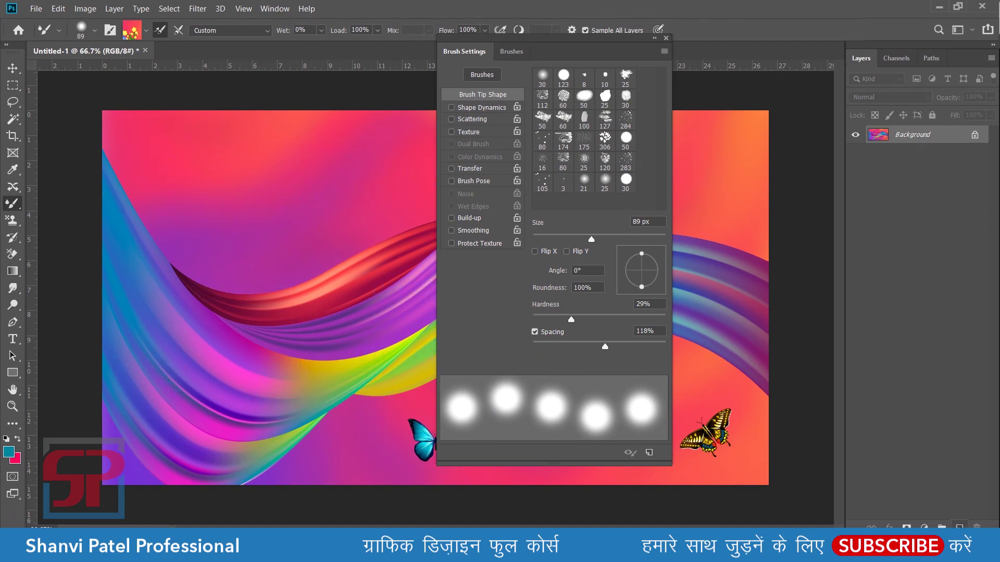
{"action": "left_click", "coordinate": [959, 527]}
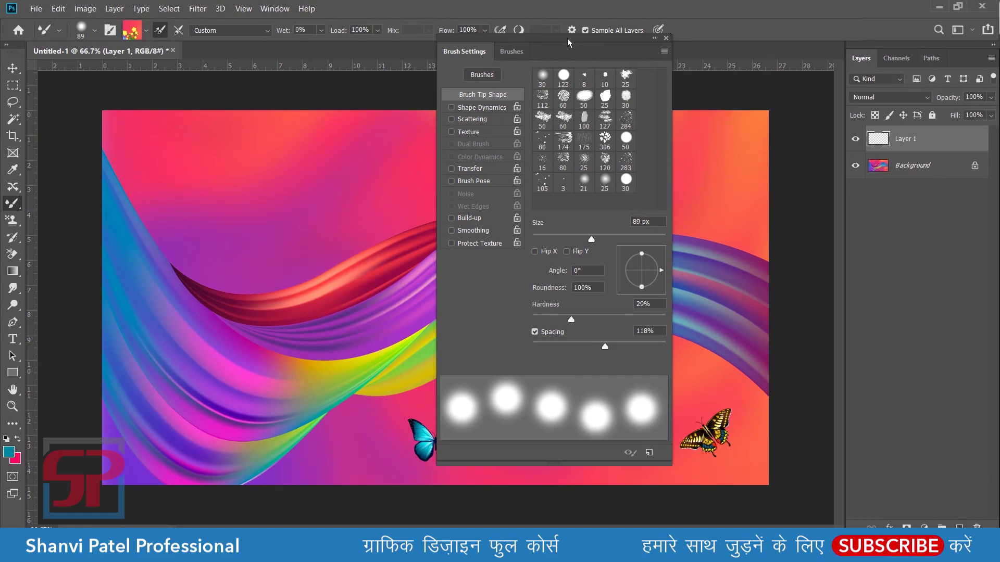
Load the red ribbon sample, test a dabbed pink stroke across the top, and undo it.
{"action": "left_click_drag", "start_coordinate": [567, 43], "coordinate": [773, 36]}
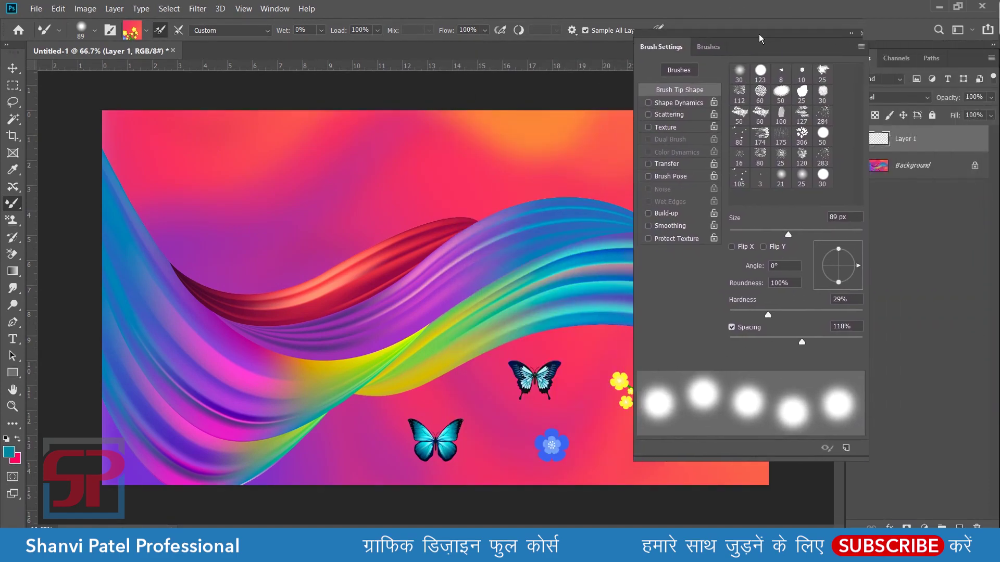
{"action": "left_click_drag", "start_coordinate": [773, 36], "coordinate": [840, 28]}
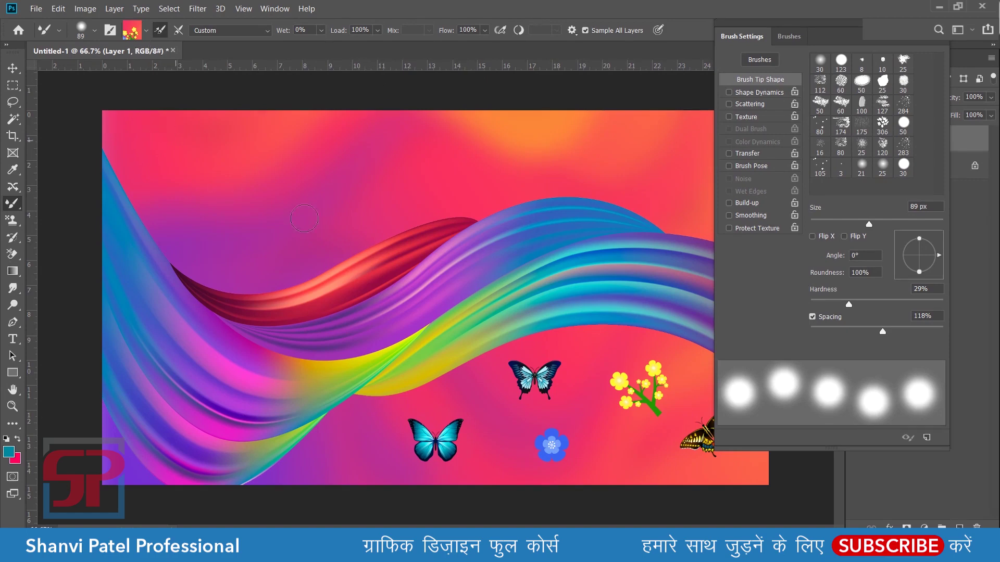
{"action": "left_click", "coordinate": [353, 268], "text": "alt"}
{"action": "mouse_move", "coordinate": [240, 156]}
{"action": "left_mouse_down"}
{"action": "mouse_move", "coordinate": [446, 167]}
{"action": "mouse_move", "coordinate": [296, 230]}
{"action": "left_mouse_up"}
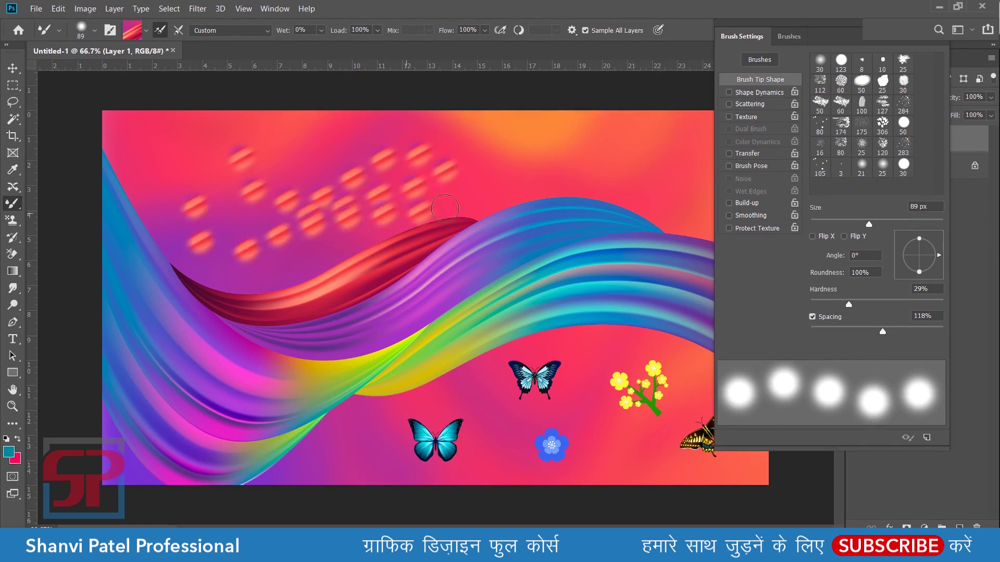
{"action": "key", "text": "ctrl+z"}
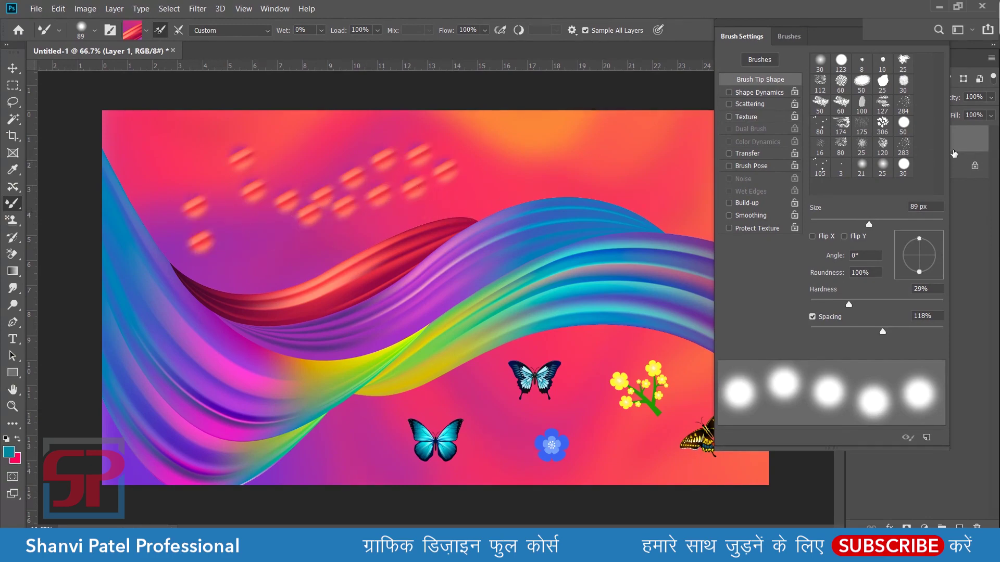
{"action": "key", "text": "ctrl+z"}
{"action": "key", "text": "ctrl+z"}
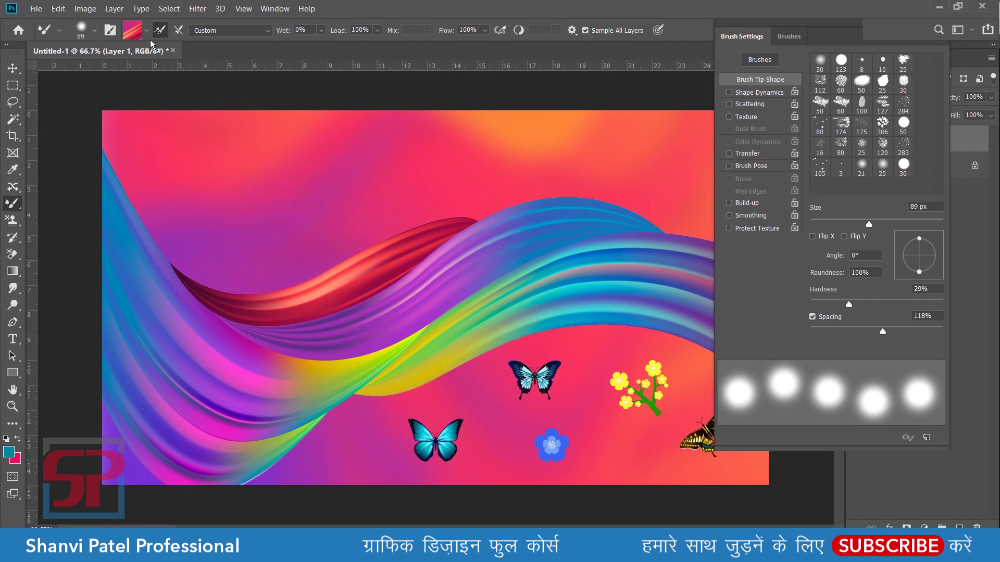
Reload the Mixer Brush with paint and smear the red ribbon along its top edge.
{"action": "left_click", "coordinate": [146, 31]}
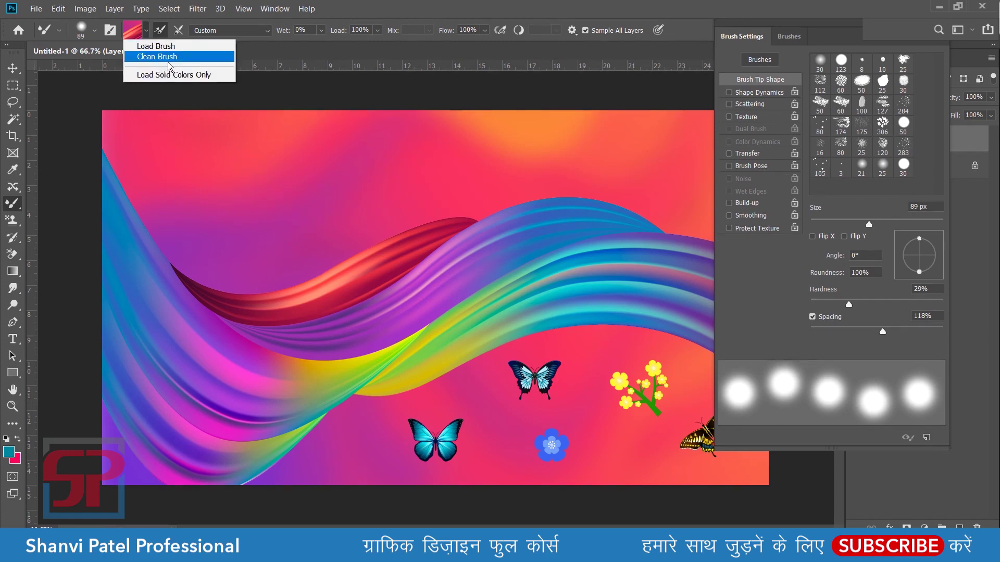
{"action": "left_click", "coordinate": [174, 46]}
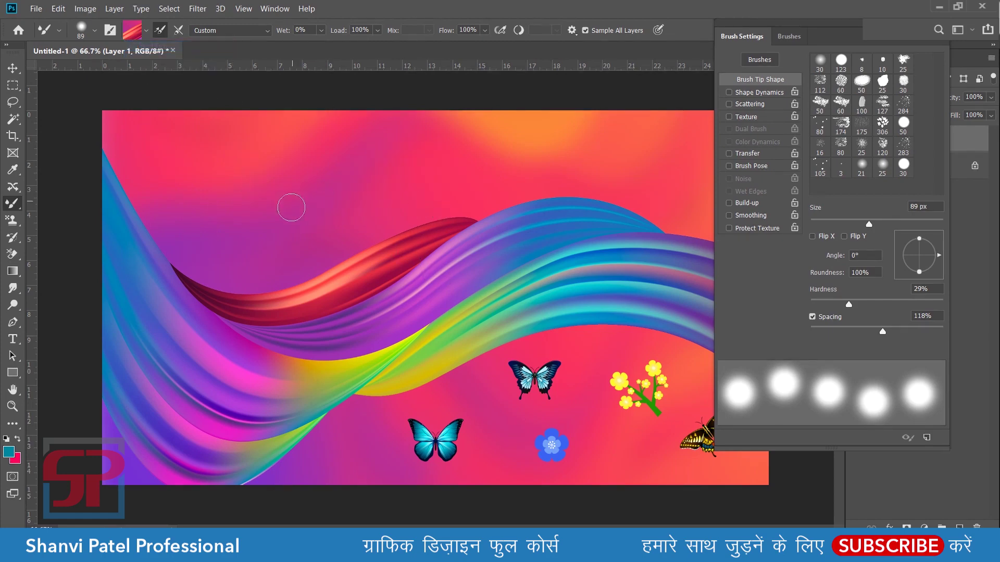
{"action": "left_click_drag", "start_coordinate": [330, 280], "coordinate": [439, 214]}
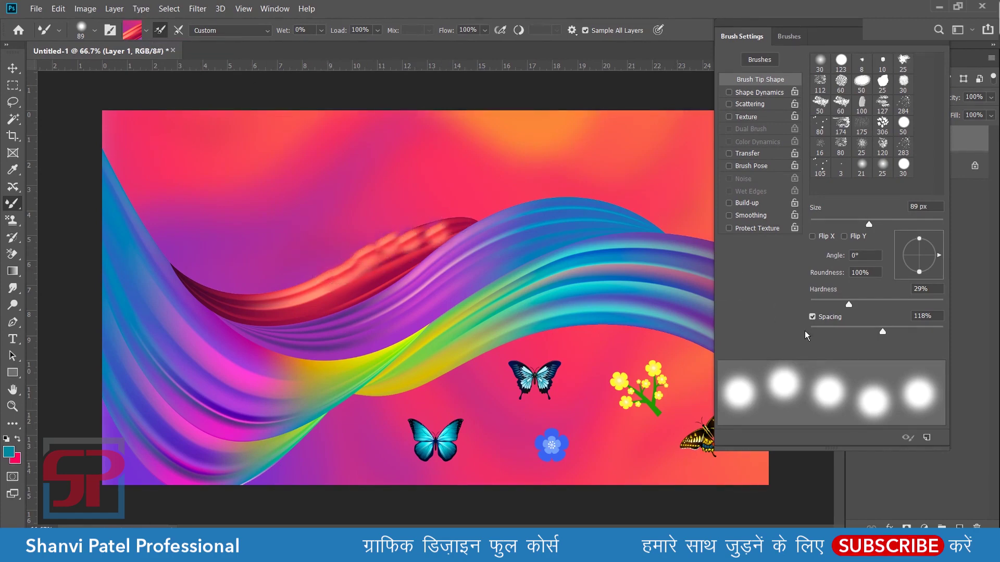
Set brush spacing to 1%, paint continuous smeared hook and diagonal strokes, and close Brush Settings.
{"action": "left_click_drag", "start_coordinate": [882, 332], "coordinate": [810, 331]}
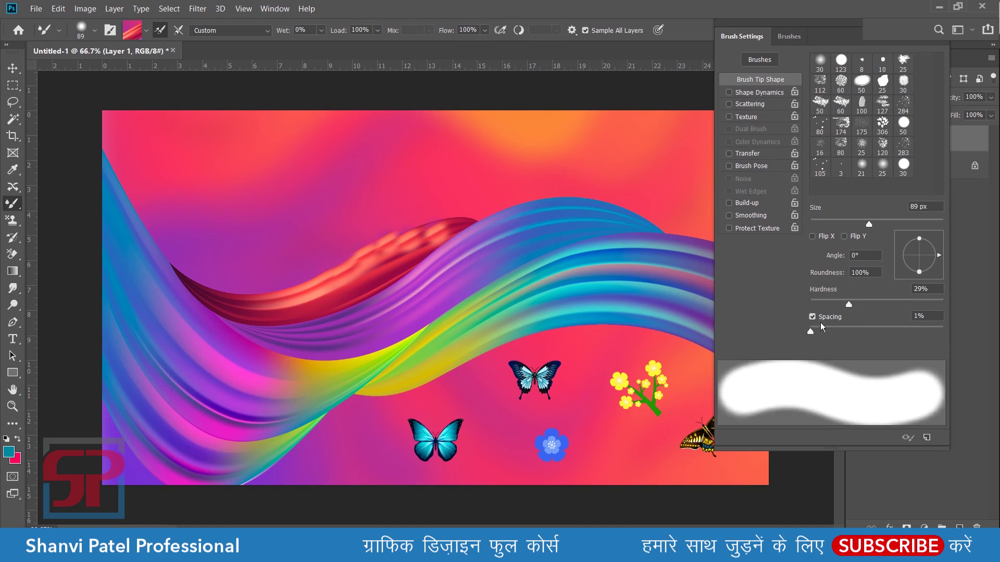
{"action": "mouse_move", "coordinate": [402, 233]}
{"action": "left_mouse_down"}
{"action": "mouse_move", "coordinate": [420, 255]}
{"action": "mouse_move", "coordinate": [448, 208]}
{"action": "mouse_move", "coordinate": [486, 190]}
{"action": "mouse_move", "coordinate": [536, 243]}
{"action": "mouse_move", "coordinate": [536, 201]}
{"action": "mouse_move", "coordinate": [541, 249]}
{"action": "mouse_move", "coordinate": [567, 180]}
{"action": "mouse_move", "coordinate": [598, 245]}
{"action": "left_mouse_up"}
{"action": "mouse_move", "coordinate": [183, 136]}
{"action": "left_mouse_down"}
{"action": "mouse_move", "coordinate": [206, 187]}
{"action": "mouse_move", "coordinate": [290, 137]}
{"action": "mouse_move", "coordinate": [333, 125]}
{"action": "mouse_move", "coordinate": [369, 156]}
{"action": "mouse_move", "coordinate": [374, 198]}
{"action": "mouse_move", "coordinate": [328, 223]}
{"action": "mouse_move", "coordinate": [283, 224]}
{"action": "mouse_move", "coordinate": [250, 260]}
{"action": "mouse_move", "coordinate": [380, 294]}
{"action": "left_mouse_up"}
{"action": "left_click_drag", "start_coordinate": [449, 150], "coordinate": [469, 149]}
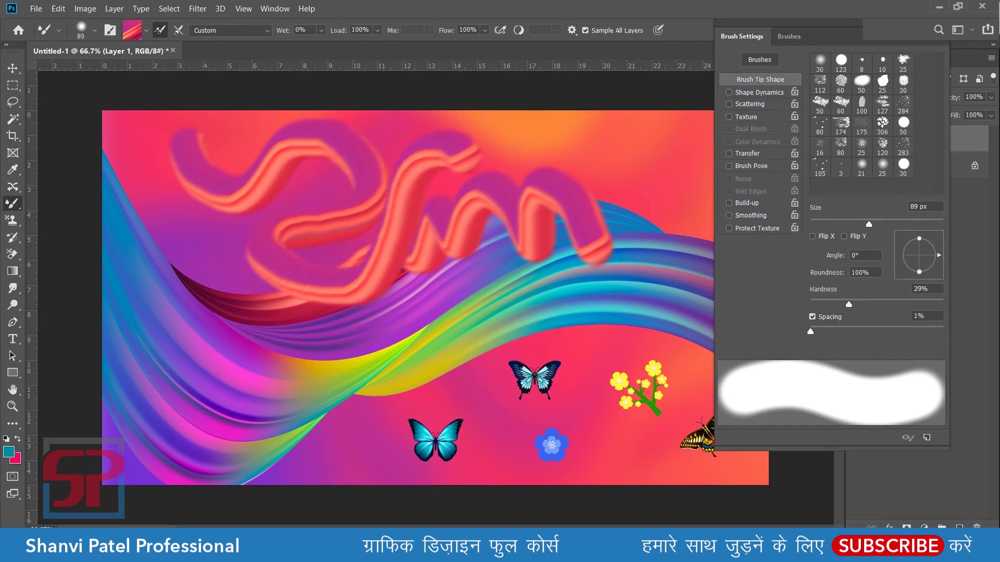
{"action": "left_click_drag", "start_coordinate": [833, 36], "coordinate": [687, 41]}
{"action": "left_click", "coordinate": [796, 29]}
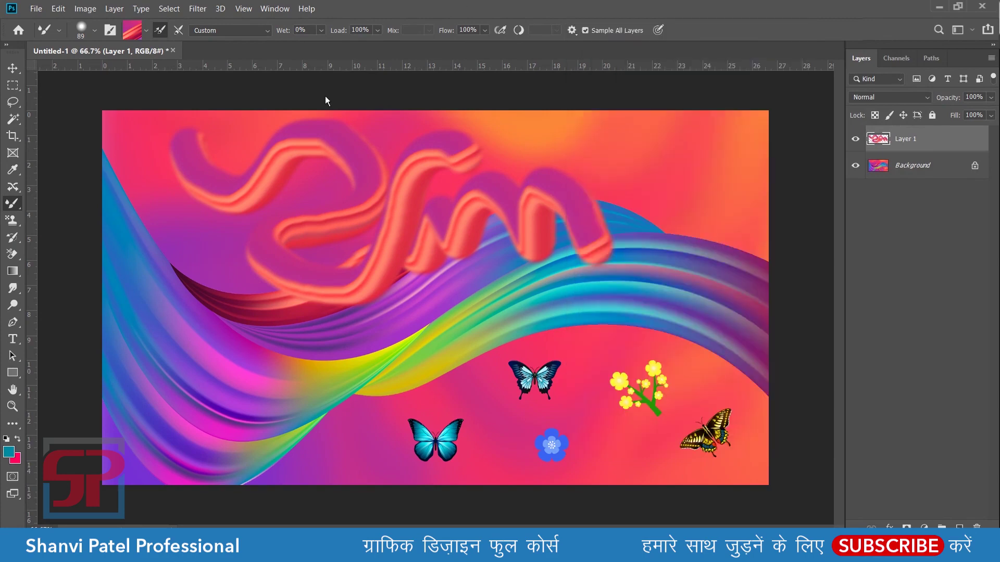
Replace the smeared layer with a new empty Layer 1 and load the butterfly into a larger brush.
{"action": "key", "text": "Delete"}
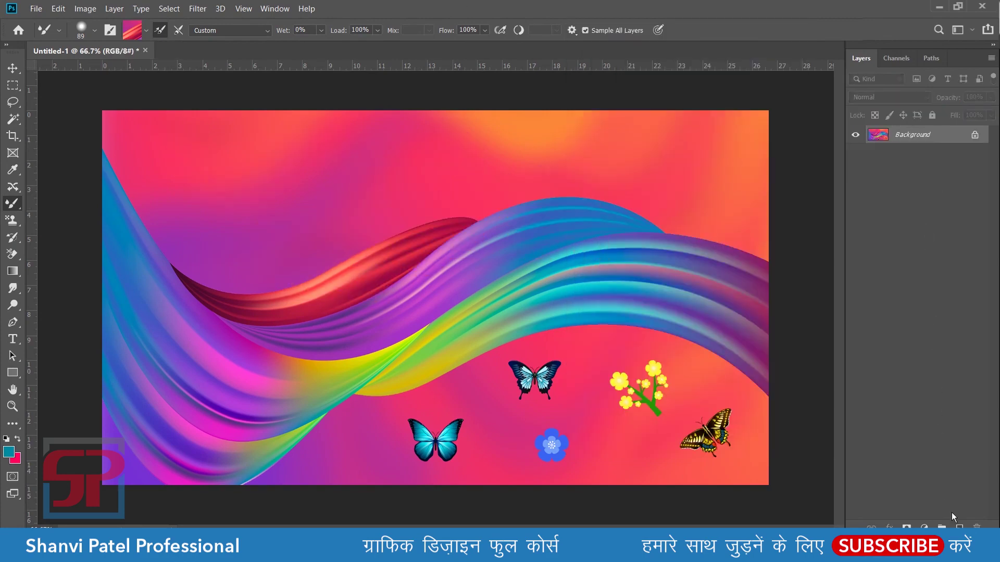
{"action": "left_click", "coordinate": [959, 527]}
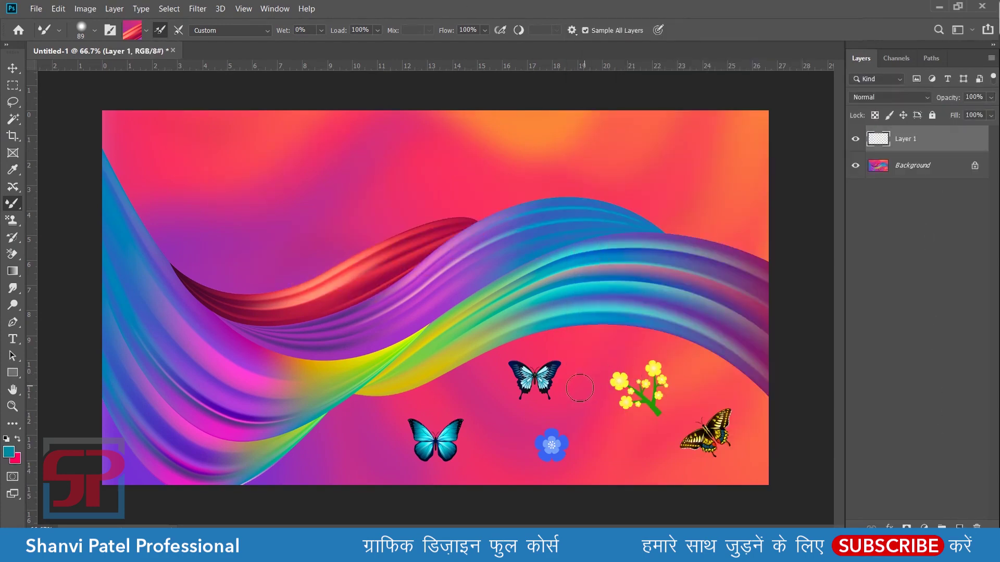
{"action": "key", "text": "bracketright"}
{"action": "key", "text": "bracketright"}
{"action": "left_click", "coordinate": [533, 383], "text": "alt"}
Raise brush spacing to 120% and stamp a 150 px butterfly at the top-left.
{"action": "left_click", "coordinate": [110, 29]}
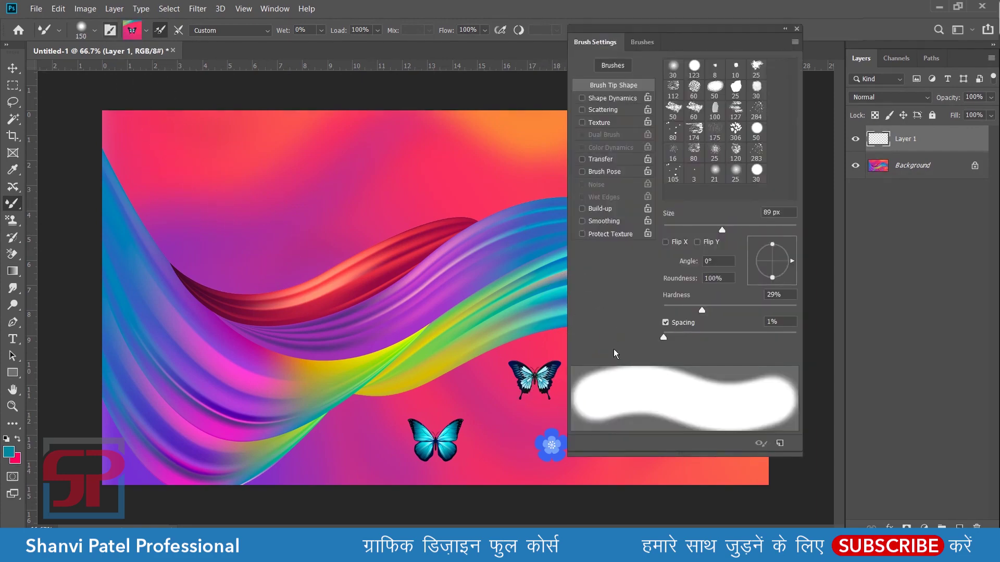
{"action": "left_click_drag", "start_coordinate": [662, 334], "coordinate": [737, 336]}
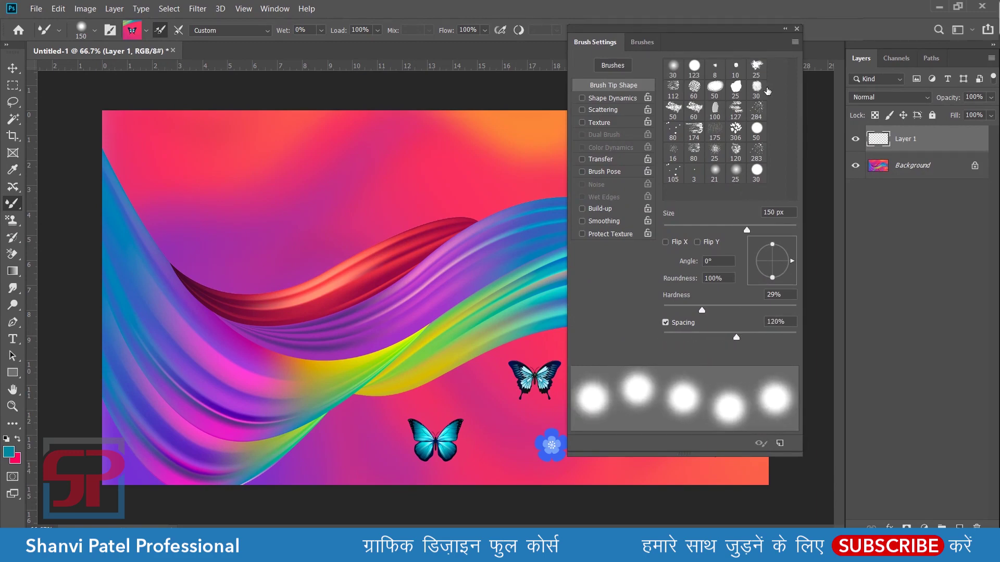
{"action": "left_click", "coordinate": [796, 29]}
{"action": "left_click", "coordinate": [159, 148]}
Scatter cyan butterflies over the canvas, then add rows of solid blue butterflies across the middle.
{"action": "mouse_move", "coordinate": [223, 207]}
{"action": "left_mouse_down"}
{"action": "mouse_move", "coordinate": [408, 219]}
{"action": "mouse_move", "coordinate": [470, 208]}
{"action": "left_mouse_up"}
{"action": "left_click", "coordinate": [677, 166]}
{"action": "left_click", "coordinate": [363, 336]}
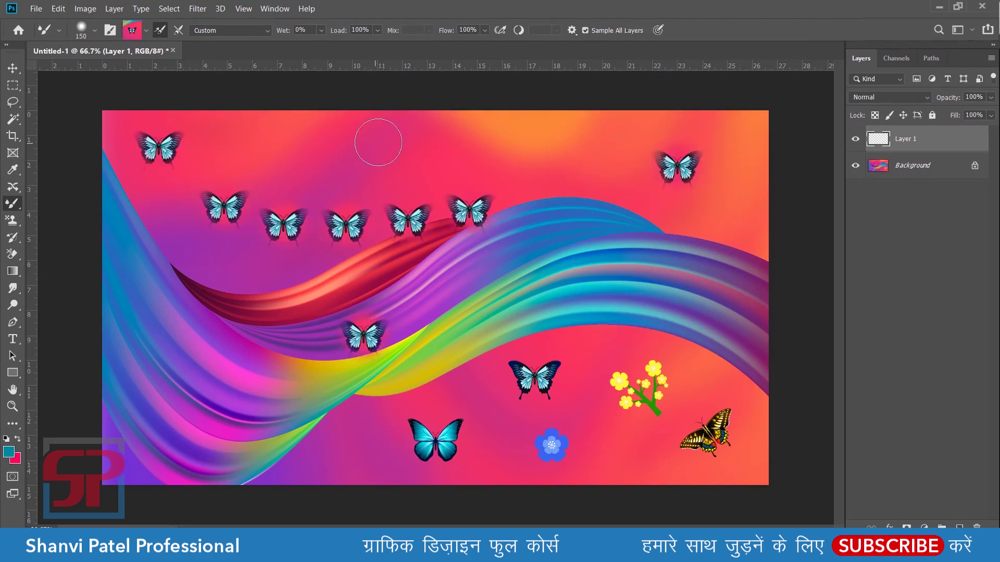
{"action": "left_click_drag", "start_coordinate": [377, 145], "coordinate": [315, 145]}
{"action": "left_click_drag", "start_coordinate": [483, 177], "coordinate": [546, 177]}
{"action": "left_click", "coordinate": [542, 277]}
{"action": "left_click", "coordinate": [275, 304]}
{"action": "left_click", "coordinate": [214, 378]}
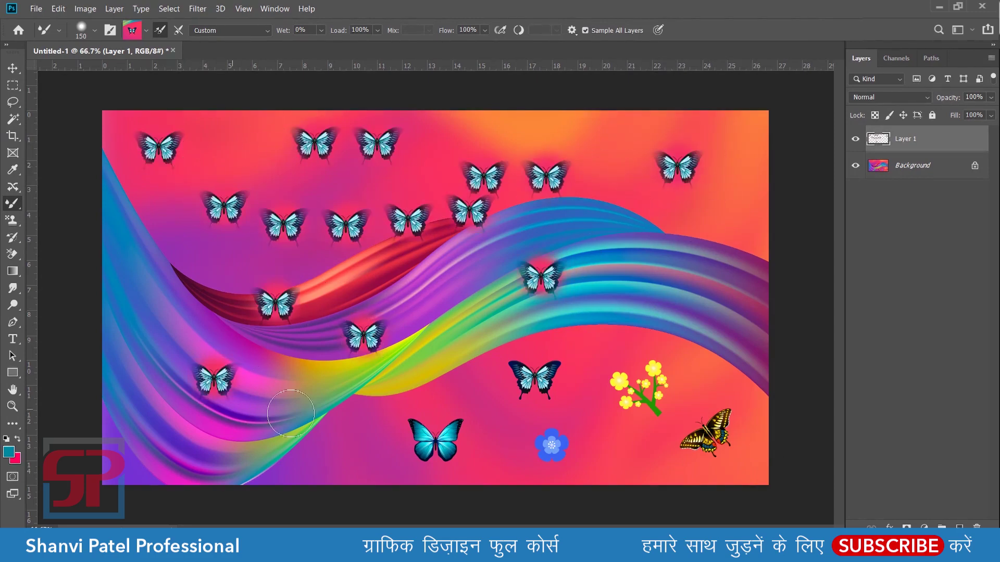
{"action": "left_click", "coordinate": [309, 420]}
{"action": "key", "text": "period"}
{"action": "mouse_move", "coordinate": [165, 253]}
{"action": "left_mouse_down"}
{"action": "mouse_move", "coordinate": [219, 274]}
{"action": "mouse_move", "coordinate": [395, 277]}
{"action": "mouse_move", "coordinate": [489, 263]}
{"action": "left_mouse_up"}
{"action": "left_click_drag", "start_coordinate": [646, 244], "coordinate": [697, 278]}
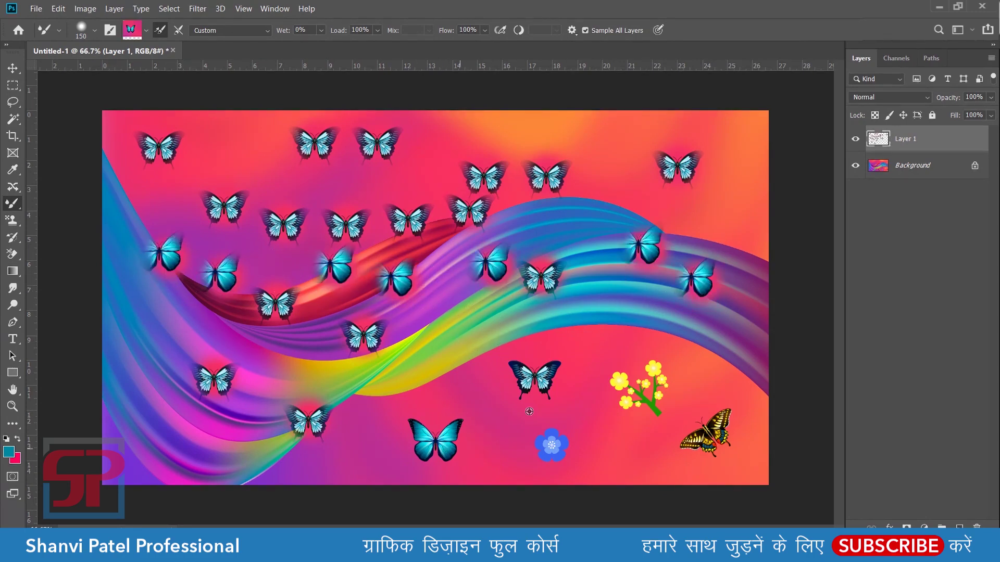
Stamp blue flowers across the upper area, left edge, lower middle and bottom.
{"action": "left_click", "coordinate": [623, 139]}
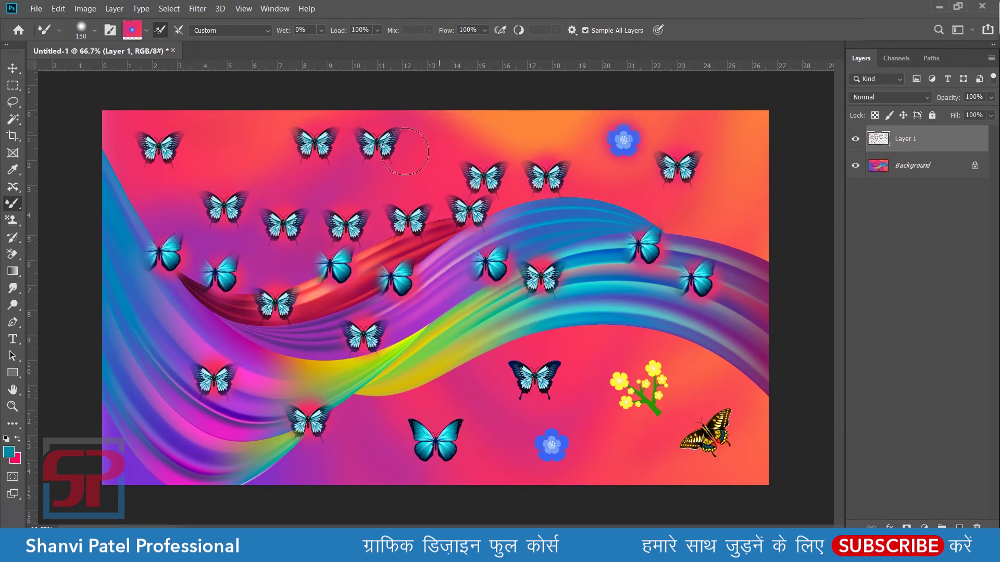
{"action": "left_click_drag", "start_coordinate": [442, 132], "coordinate": [384, 154]}
{"action": "left_click", "coordinate": [221, 136]}
{"action": "left_click", "coordinate": [268, 163]}
{"action": "left_click", "coordinate": [316, 200]}
{"action": "left_click", "coordinate": [353, 194]}
{"action": "left_click", "coordinate": [172, 341]}
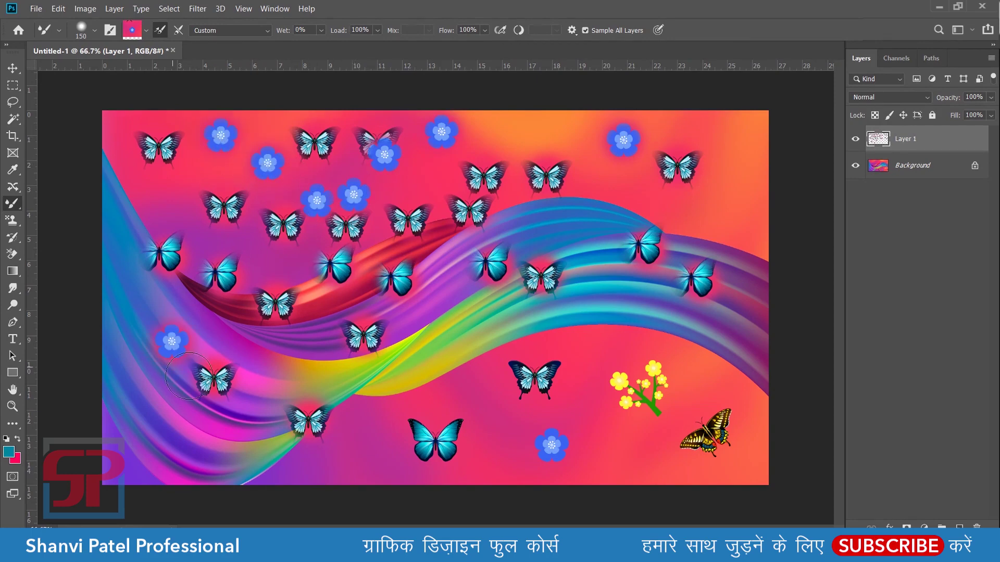
{"action": "left_click", "coordinate": [280, 381]}
{"action": "left_click", "coordinate": [339, 401]}
{"action": "left_click", "coordinate": [494, 343]}
{"action": "left_click", "coordinate": [409, 306]}
{"action": "left_click", "coordinate": [397, 432]}
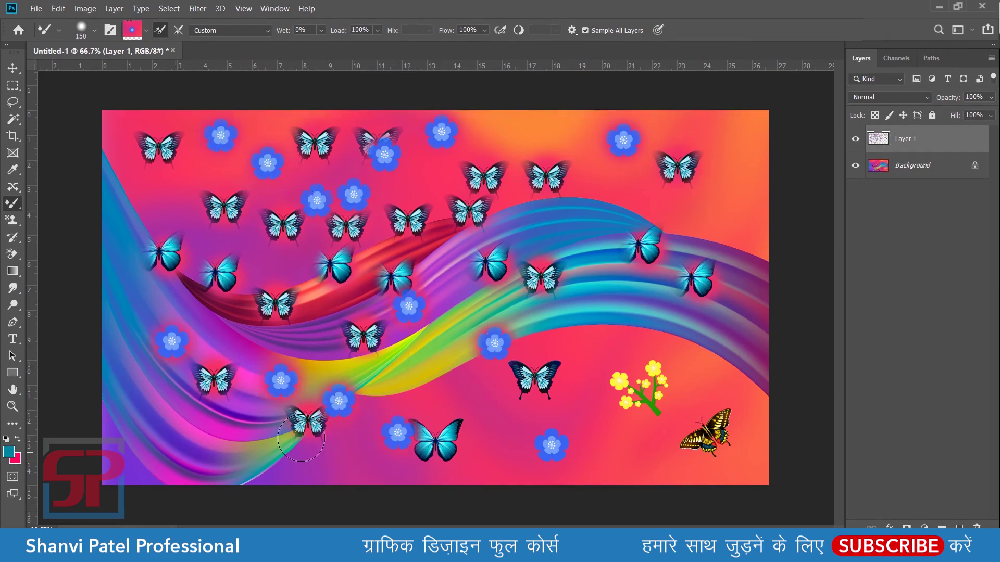
{"action": "left_click", "coordinate": [199, 420]}
Load the yellow flower sample and stamp yellow flowers around the canvas and along the bottom.
{"action": "left_click", "coordinate": [639, 388], "text": "alt"}
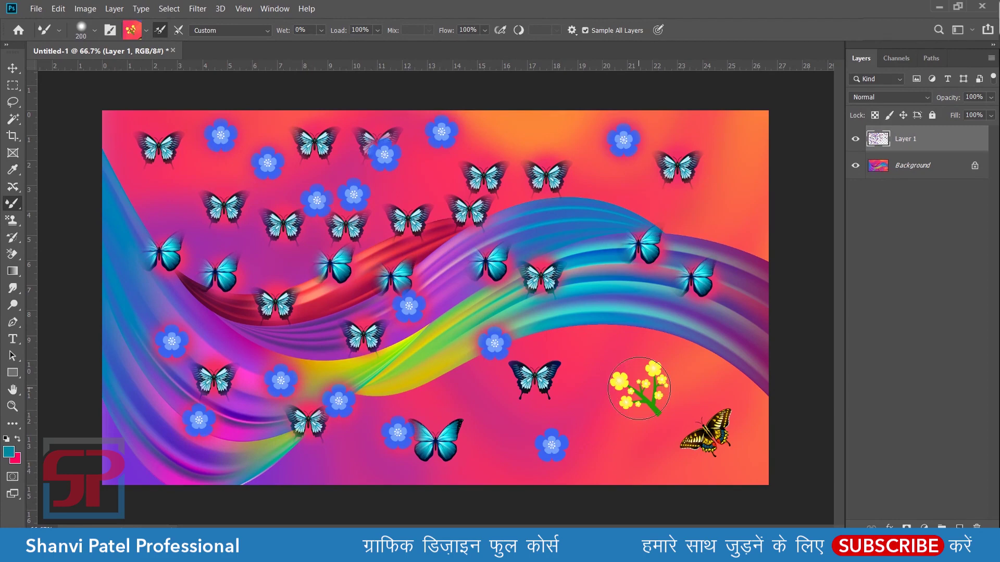
{"action": "left_click", "coordinate": [608, 254]}
{"action": "left_click", "coordinate": [623, 164]}
{"action": "left_click", "coordinate": [540, 133]}
{"action": "left_click", "coordinate": [150, 206]}
{"action": "left_click", "coordinate": [150, 367]}
{"action": "left_click", "coordinate": [403, 388]}
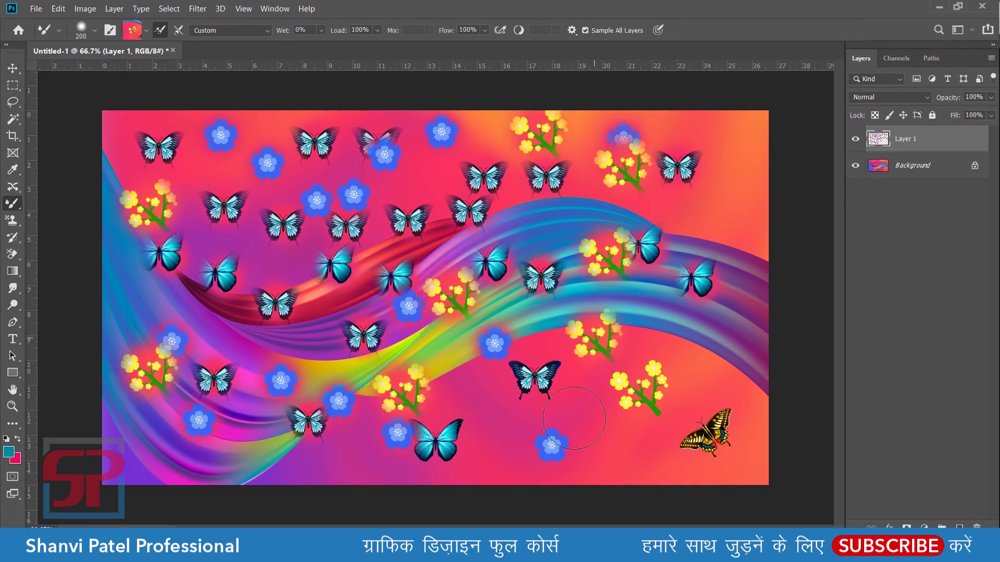
{"action": "left_click", "coordinate": [515, 453]}
{"action": "left_click", "coordinate": [625, 457]}
Load the yellow butterfly sample and stamp yellow butterflies on the right side, centre and bottom-left.
{"action": "left_click", "coordinate": [705, 432], "text": "alt"}
{"action": "left_click", "coordinate": [700, 345]}
{"action": "left_click", "coordinate": [747, 299]}
{"action": "left_click", "coordinate": [737, 214]}
{"action": "left_click", "coordinate": [185, 176]}
{"action": "left_click", "coordinate": [290, 274]}
{"action": "left_click", "coordinate": [126, 311]}
{"action": "left_click", "coordinate": [285, 342]}
{"action": "left_click", "coordinate": [342, 468]}
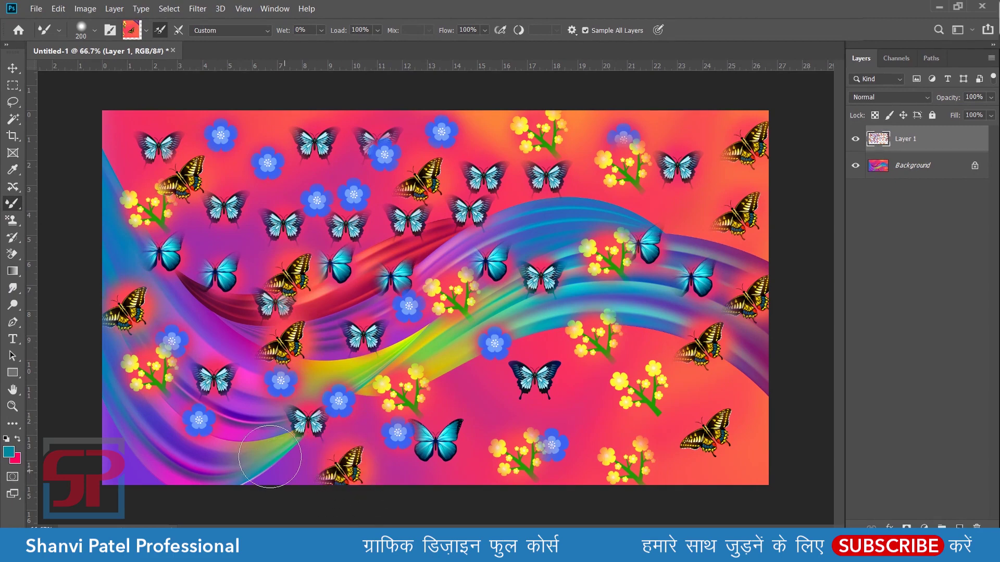
{"action": "left_click", "coordinate": [220, 459]}
{"action": "left_click", "coordinate": [154, 458]}
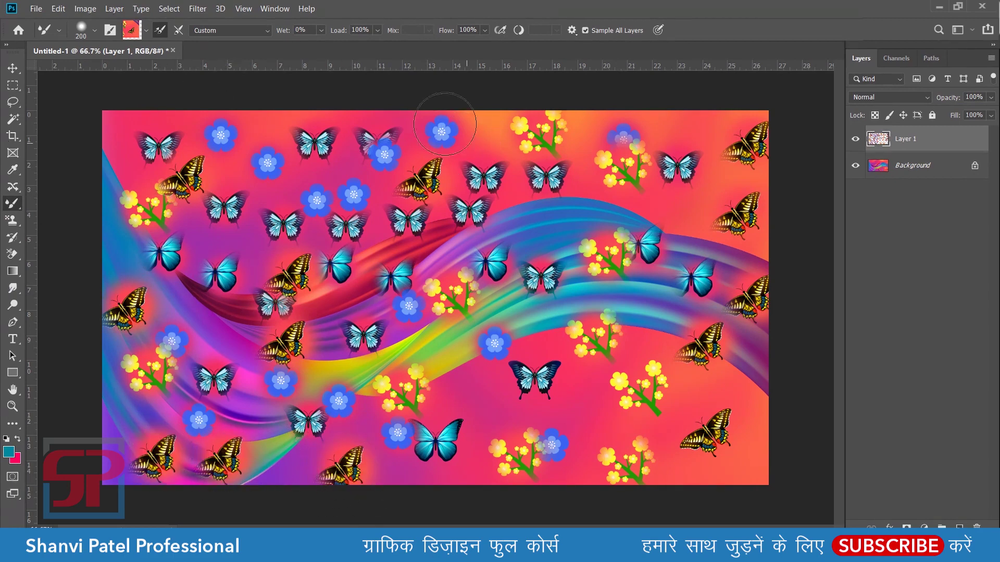
{"action": "right_click", "coordinate": [12, 203]}
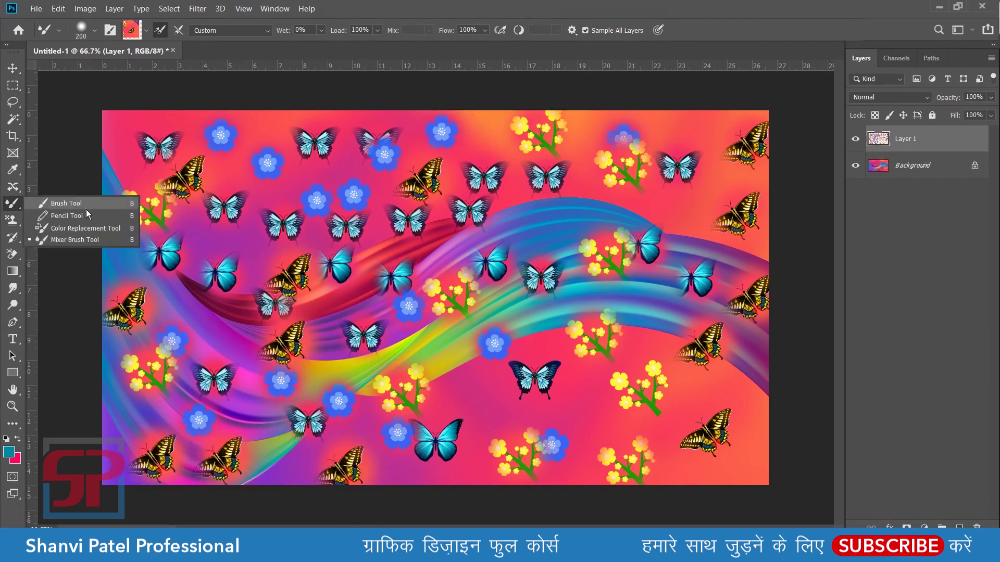
{"action": "left_click", "coordinate": [73, 240]}
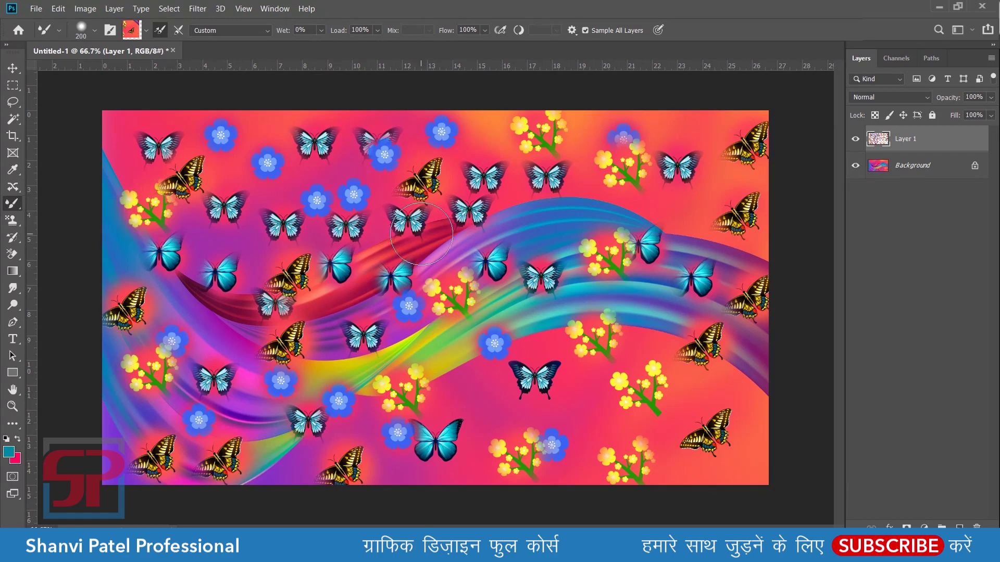